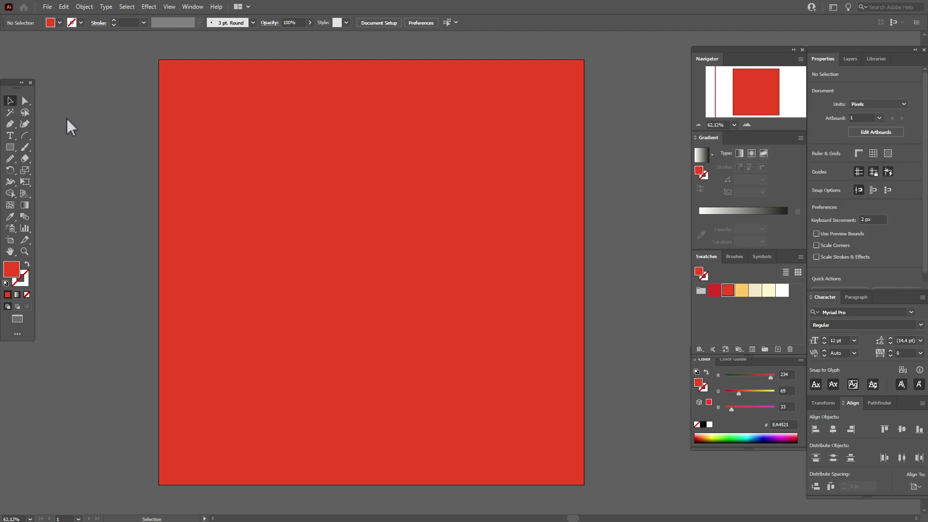
Step: Draw a tall cream (#F5E9C7) ellipse about 211 by 572 px and position it near the artboard's upper edge
{"action": "left_click", "coordinate": [756, 291]}
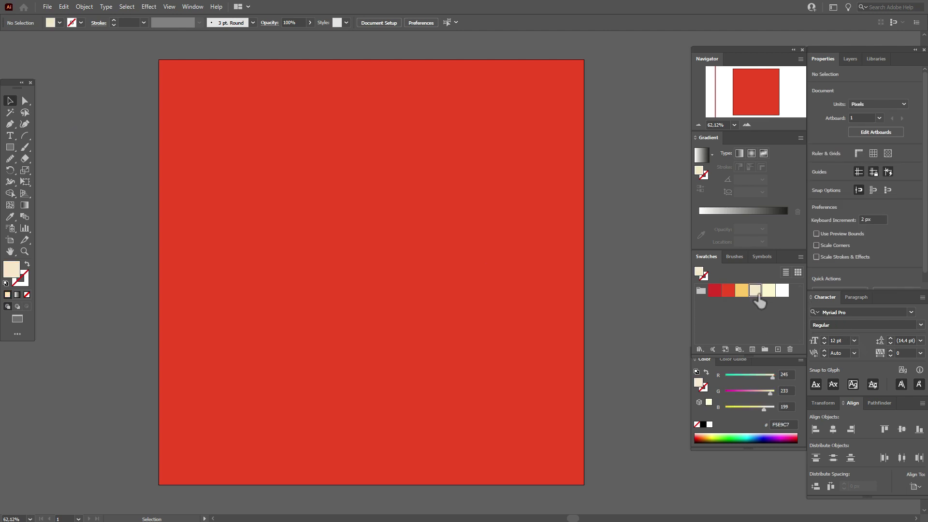
{"action": "left_click", "coordinate": [13, 148]}
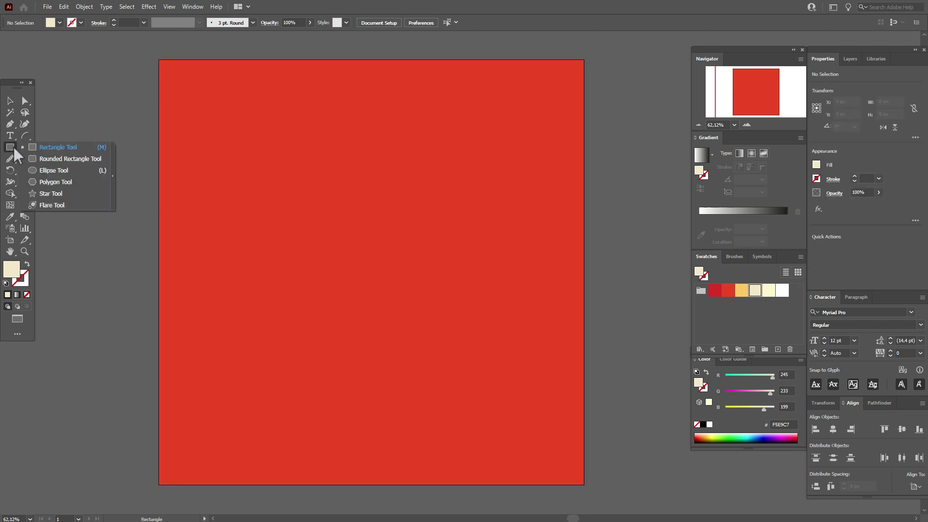
{"action": "left_click", "coordinate": [56, 170]}
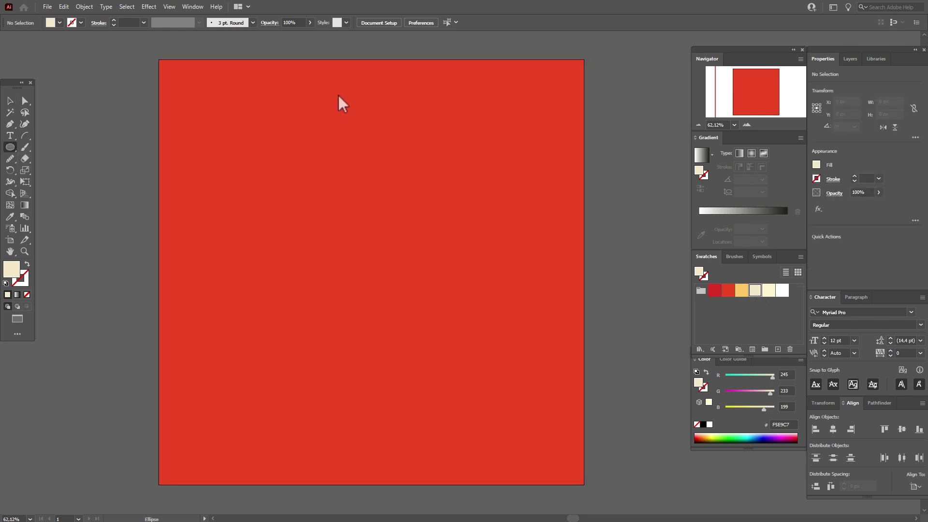
{"action": "mouse_move", "coordinate": [327, 76]}
{"action": "left_mouse_down"}
{"action": "mouse_move", "coordinate": [391, 259]}
{"action": "mouse_move", "coordinate": [443, 366]}
{"action": "mouse_move", "coordinate": [416, 319]}
{"action": "left_mouse_up"}
{"action": "key", "text": "v"}
{"action": "left_click_drag", "start_coordinate": [386, 171], "coordinate": [375, 164]}
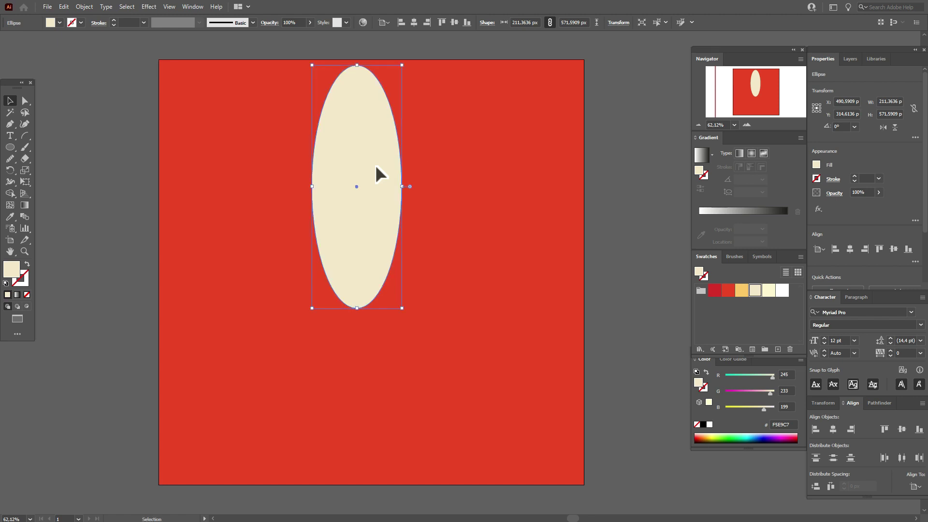
{"action": "left_click", "coordinate": [621, 217]}
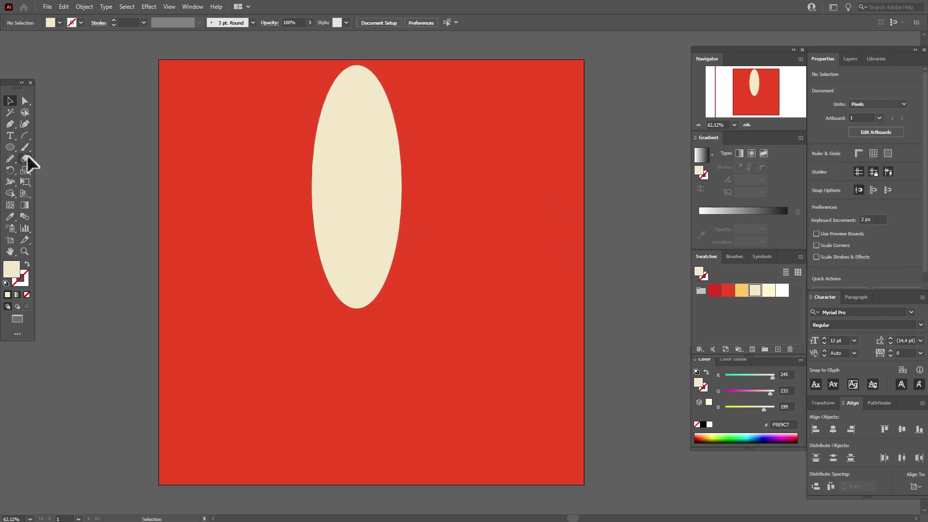
Step: Draw a cream rectangle about 341 by 514 px covering the ellipse except for its upper tip
{"action": "left_click", "coordinate": [9, 147]}
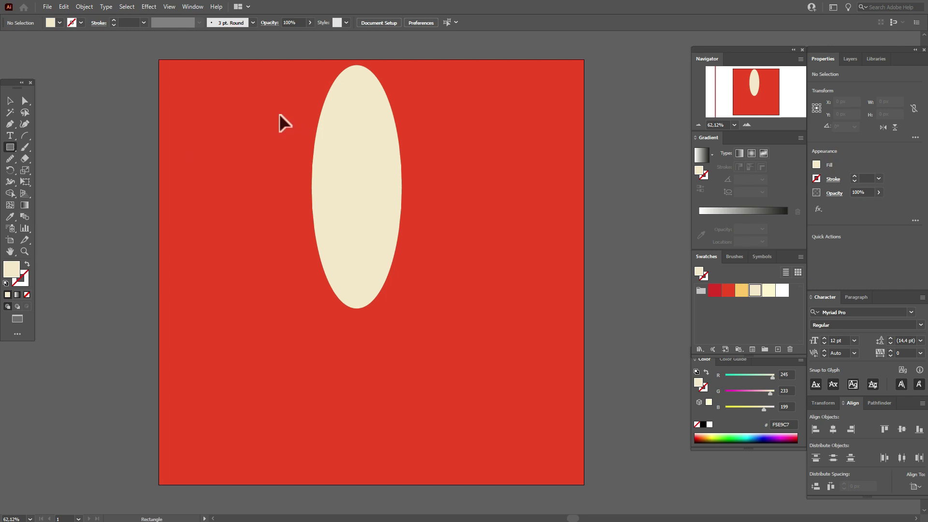
{"action": "left_click_drag", "start_coordinate": [279, 114], "coordinate": [424, 333]}
{"action": "left_click", "coordinate": [9, 101]}
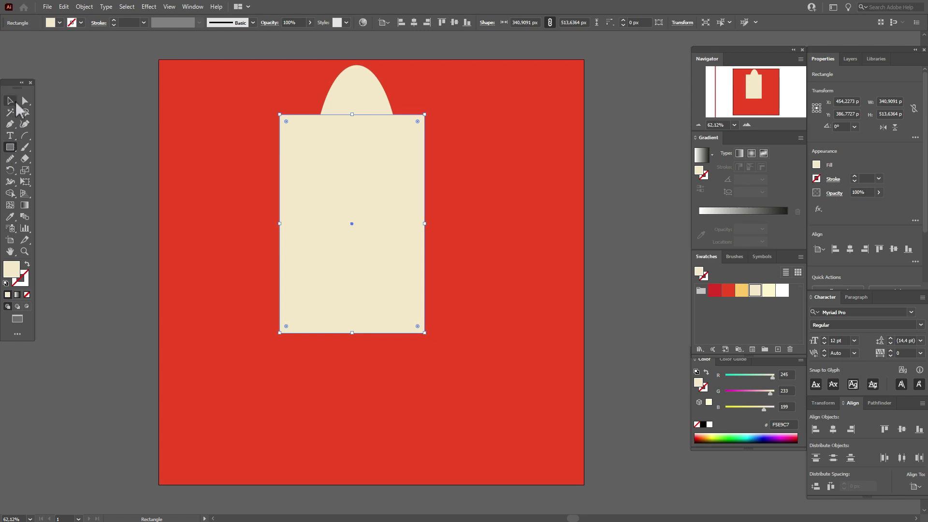
{"action": "left_click_drag", "start_coordinate": [372, 222], "coordinate": [358, 206]}
Step: Intersect the rectangle with the ellipse to form a flat-topped glass bowl, and move the bowl slightly upward
{"action": "left_click", "coordinate": [375, 104], "text": "shift"}
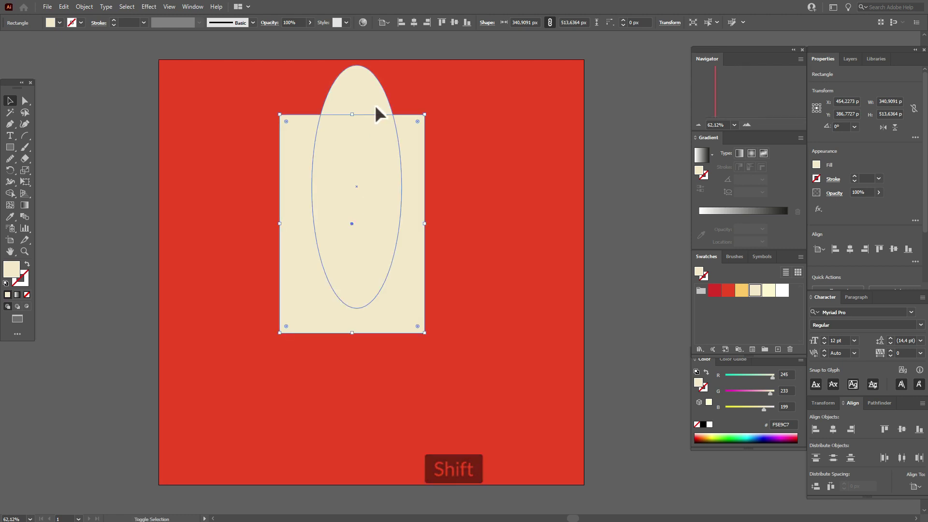
{"action": "left_click", "coordinate": [375, 105], "text": "shift"}
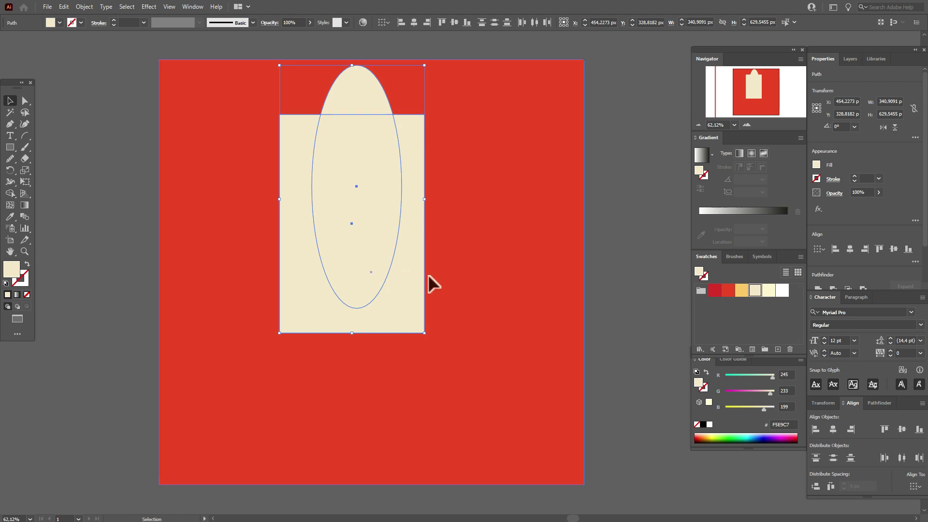
{"action": "left_click", "coordinate": [878, 403]}
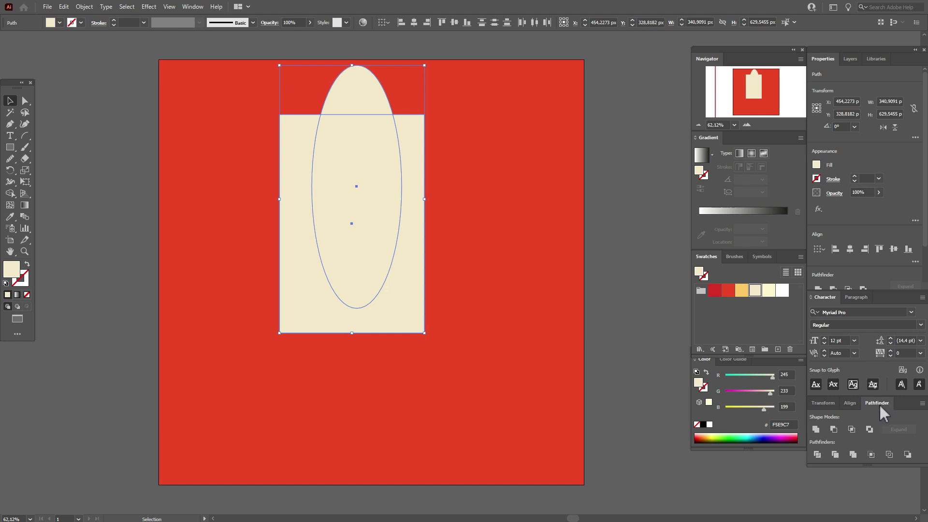
{"action": "left_click", "coordinate": [851, 429]}
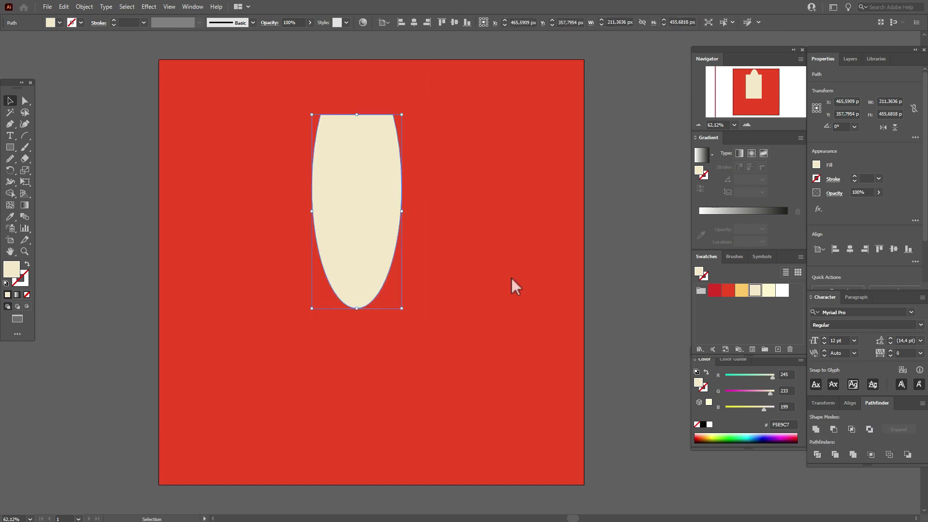
{"action": "left_click_drag", "start_coordinate": [377, 210], "coordinate": [375, 198]}
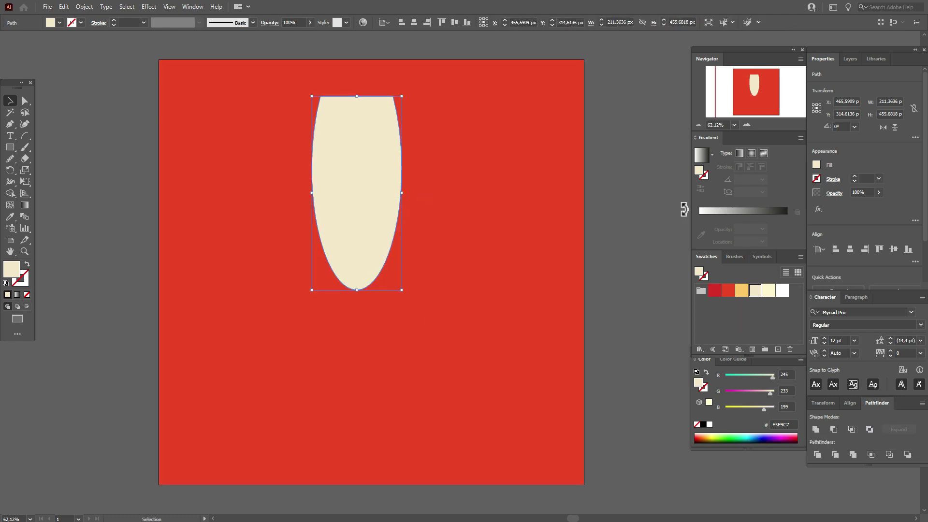
{"action": "left_click", "coordinate": [292, 228]}
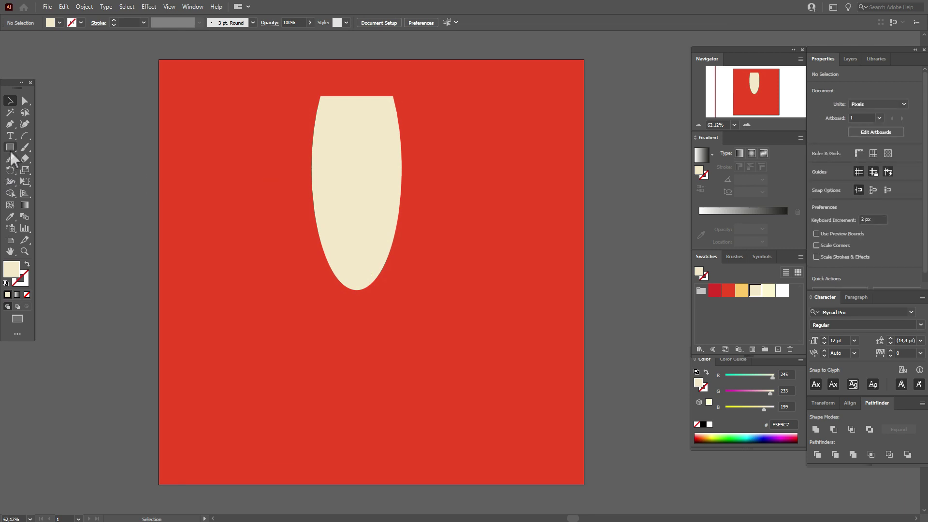
Step: Draw a narrow stem rectangle about 24 by 352 px and centre it under the bowl, slightly overlapping its lower end
{"action": "left_click", "coordinate": [10, 148]}
{"action": "left_click", "coordinate": [10, 150]}
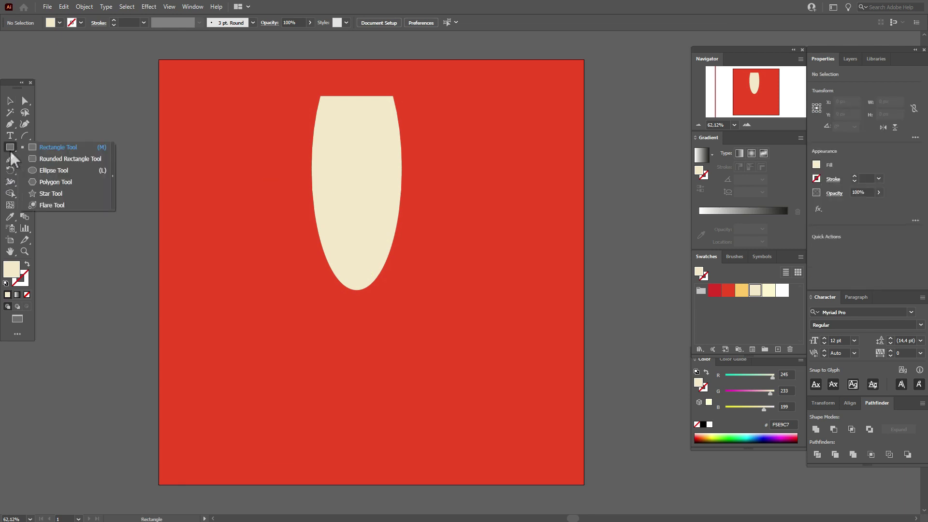
{"action": "left_click", "coordinate": [48, 149]}
{"action": "left_click_drag", "start_coordinate": [347, 285], "coordinate": [362, 438]}
{"action": "left_click", "coordinate": [10, 101]}
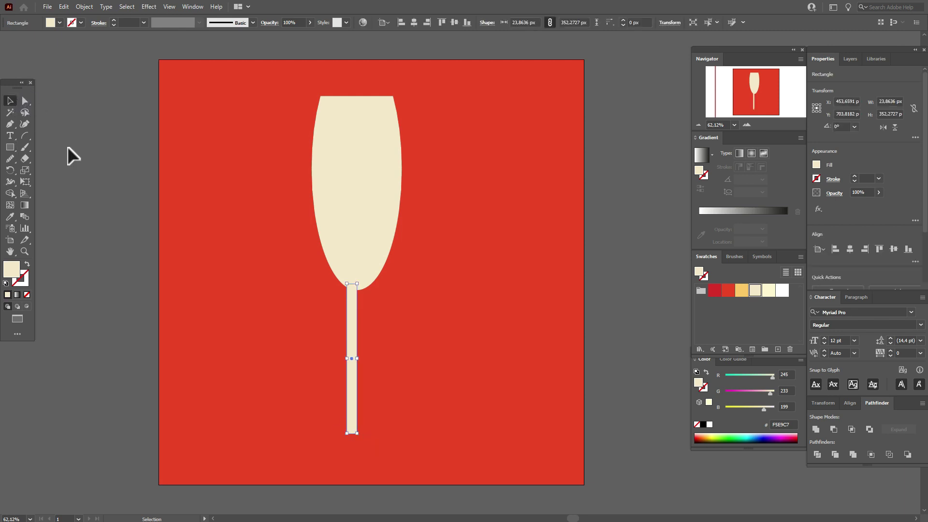
{"action": "left_click_drag", "start_coordinate": [350, 319], "coordinate": [355, 319]}
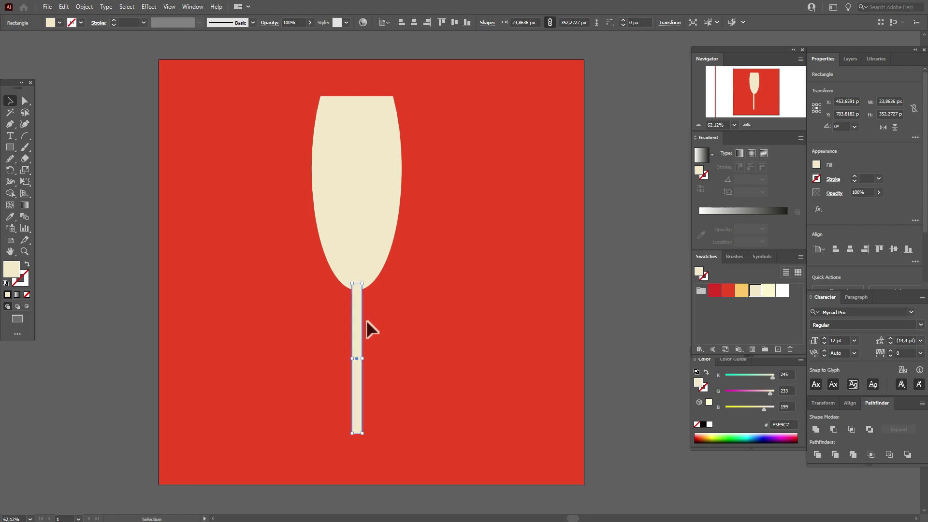
{"action": "left_click", "coordinate": [597, 317]}
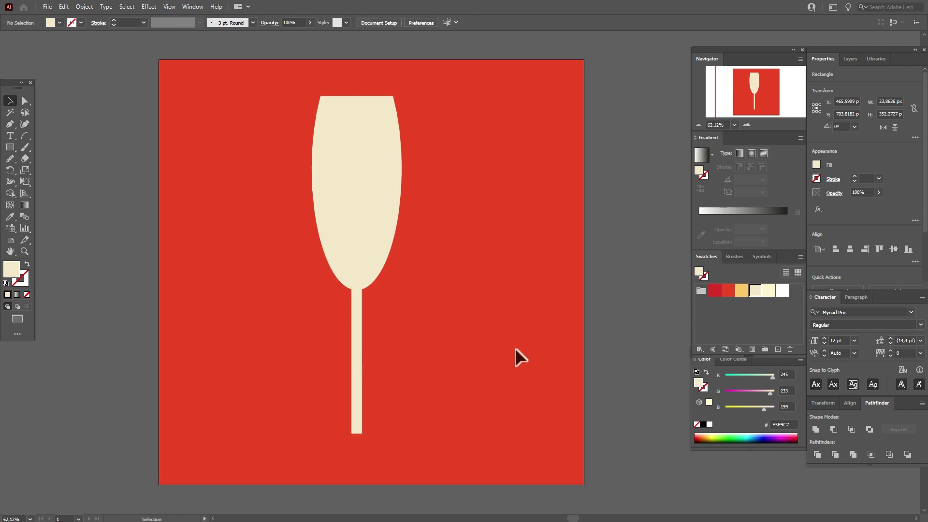
Step: Draw a flat cream ellipse as wide as the bowl at the stem's lower end as the glass base
{"action": "left_click", "coordinate": [11, 149]}
{"action": "left_click", "coordinate": [12, 148]}
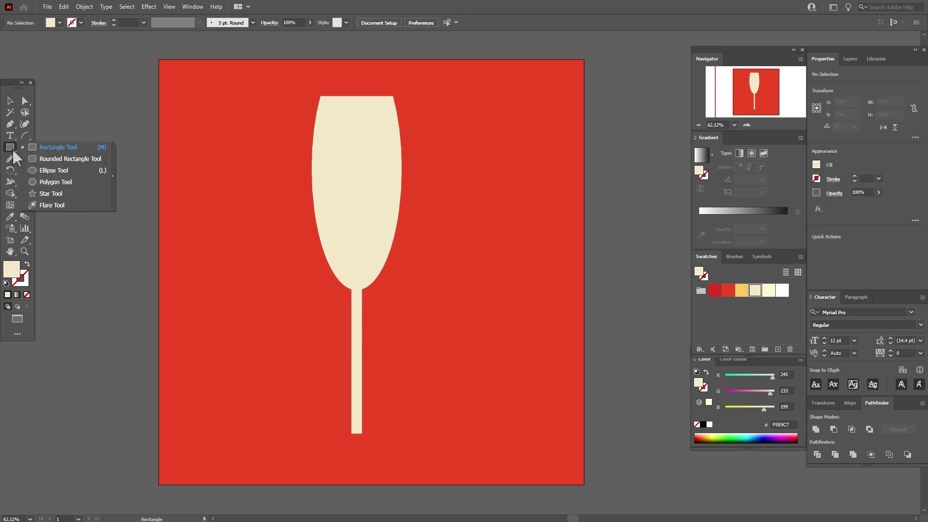
{"action": "left_click", "coordinate": [37, 170]}
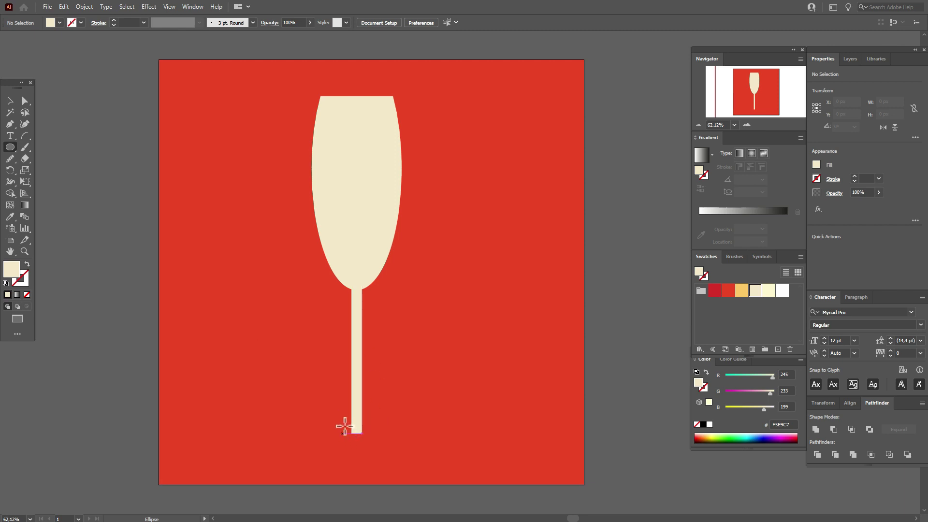
{"action": "left_click_drag", "start_coordinate": [326, 435], "coordinate": [395, 449]}
{"action": "key", "text": "v"}
Step: Align the bowl, stem and base on their horizontal centres and unite them into one glass shape
{"action": "left_click", "coordinate": [359, 355], "text": "shift"}
{"action": "left_click", "coordinate": [367, 271], "text": "shift"}
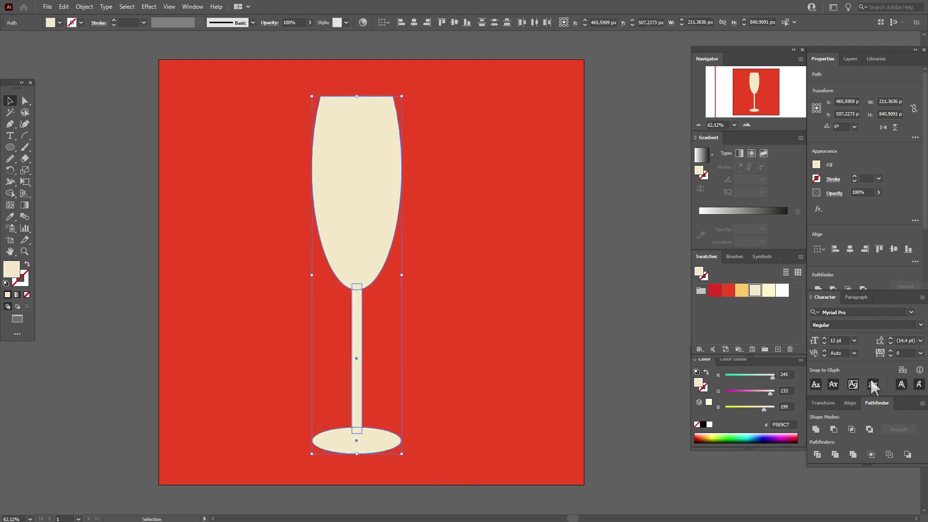
{"action": "left_click", "coordinate": [851, 404]}
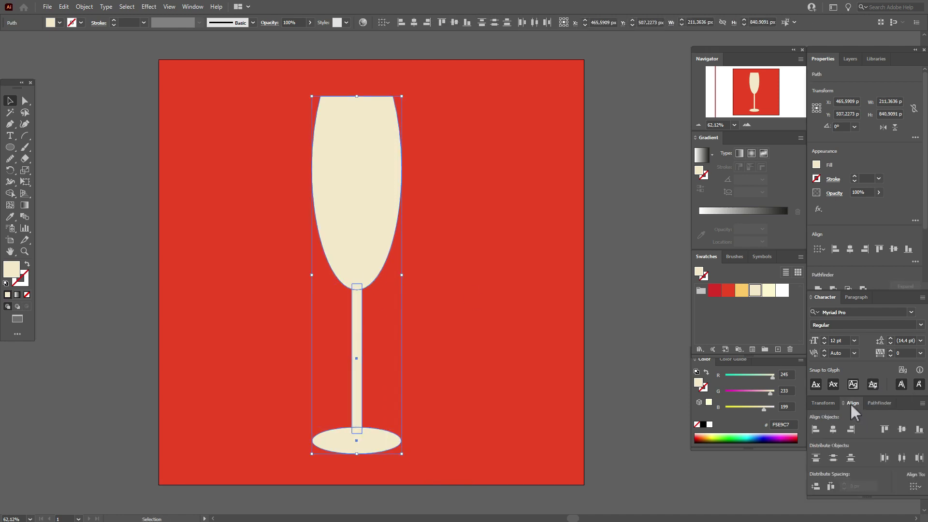
{"action": "left_click", "coordinate": [832, 429]}
{"action": "left_click", "coordinate": [869, 405]}
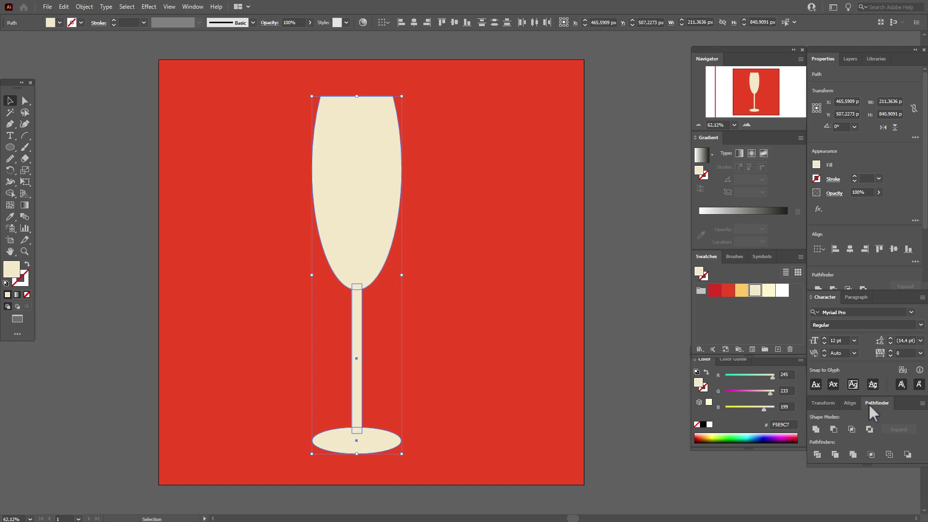
{"action": "left_click", "coordinate": [815, 429]}
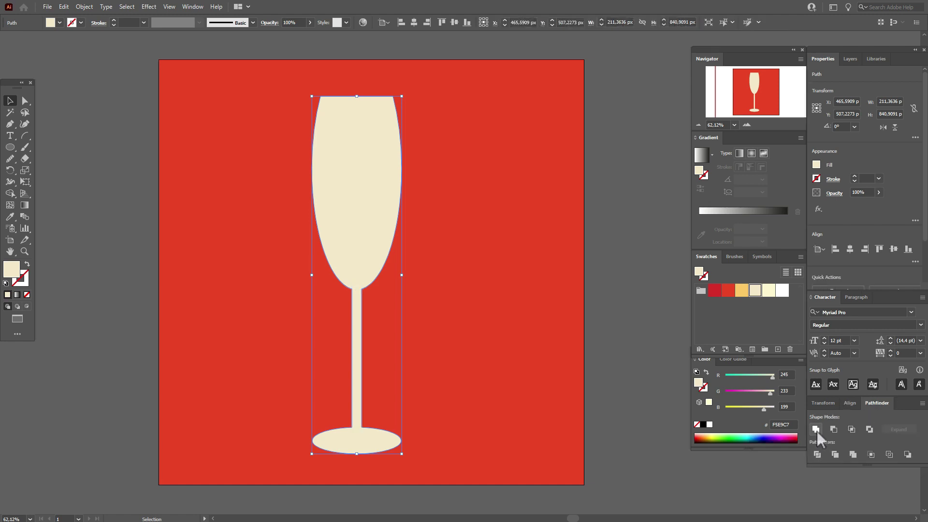
{"action": "key", "text": "ctrl+h"}
{"action": "key", "text": "ctrl+shift+a"}
Step: Round the glass corners where the stem meets the bowl to about 80 px and where it meets the base to about 64 px
{"action": "left_click", "coordinate": [26, 101]}
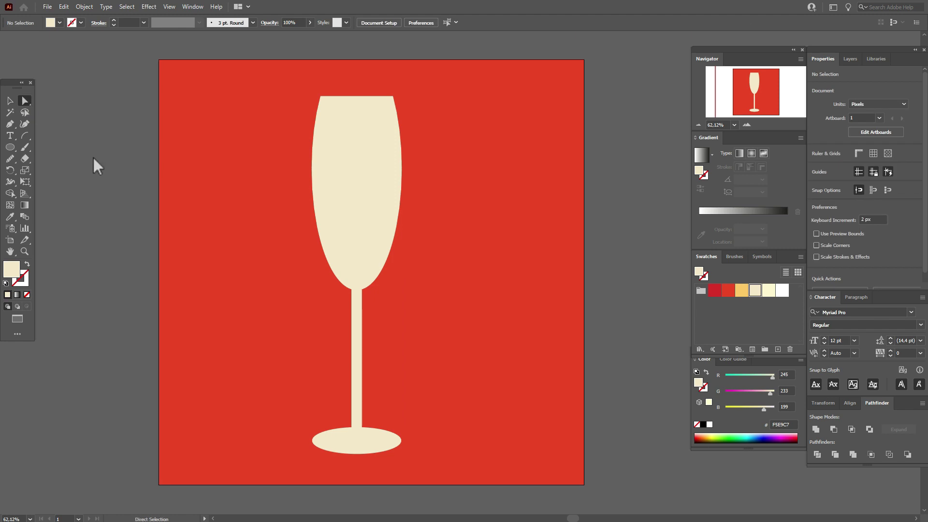
{"action": "left_click", "coordinate": [361, 289], "text": "shift"}
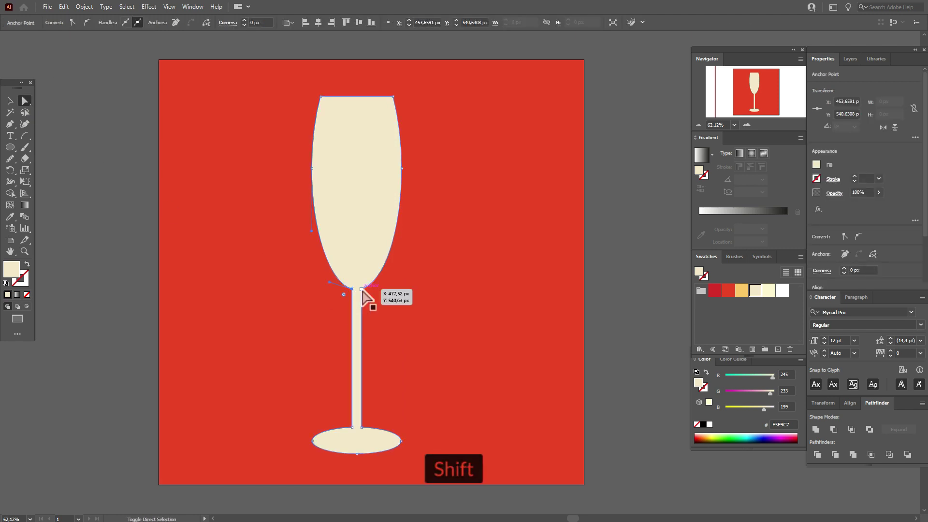
{"action": "left_click", "coordinate": [352, 289], "text": "shift"}
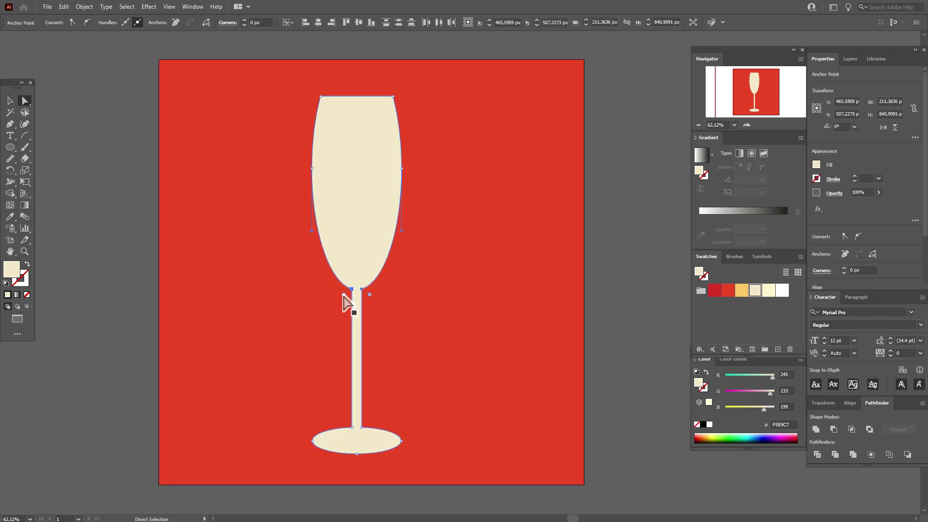
{"action": "left_click_drag", "start_coordinate": [343, 295], "coordinate": [329, 341]}
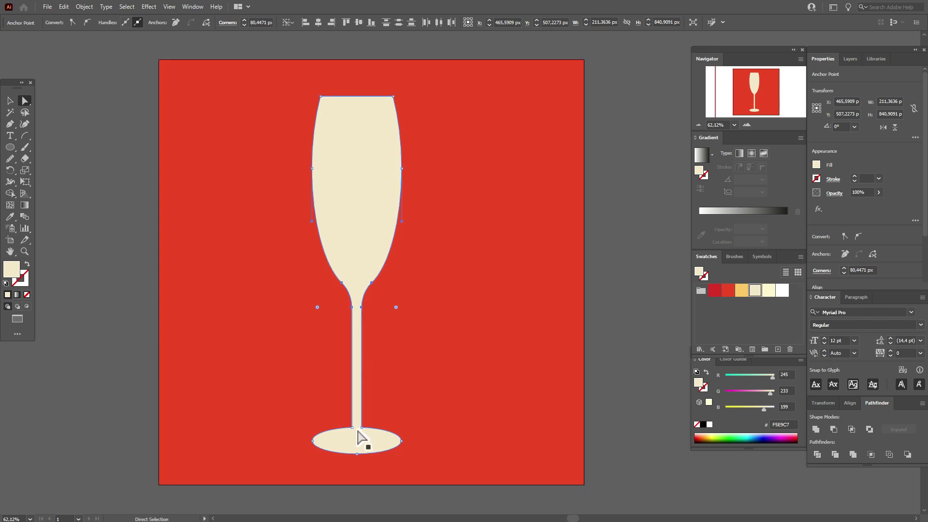
{"action": "left_click_drag", "start_coordinate": [352, 427], "coordinate": [394, 413]}
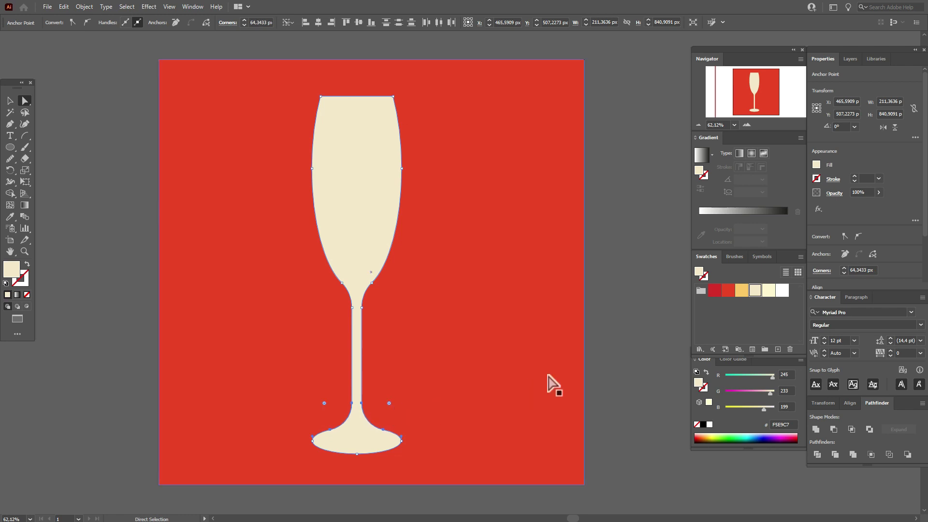
{"action": "left_click", "coordinate": [625, 376]}
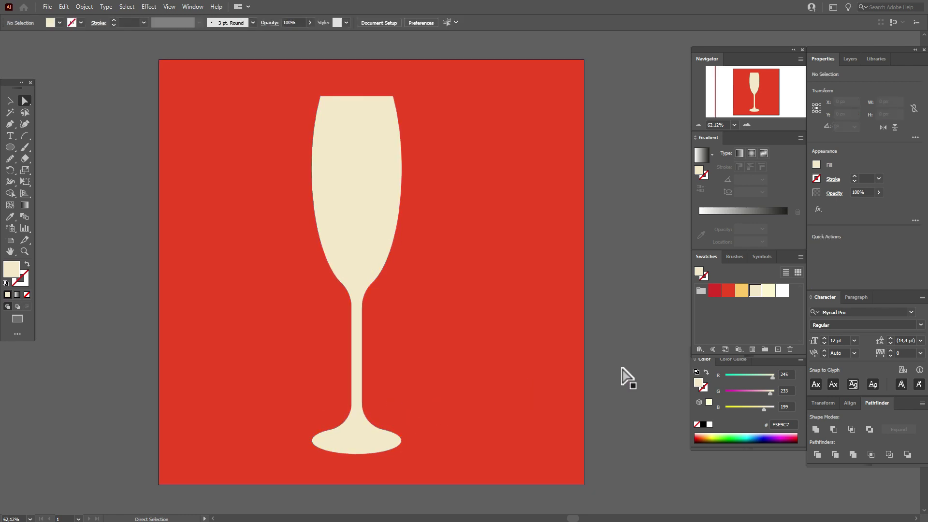
Step: Nudge the lowest anchor point of the glass base up by 6 px to flatten the base
{"action": "left_click", "coordinate": [359, 456]}
{"action": "left_click", "coordinate": [359, 462]}
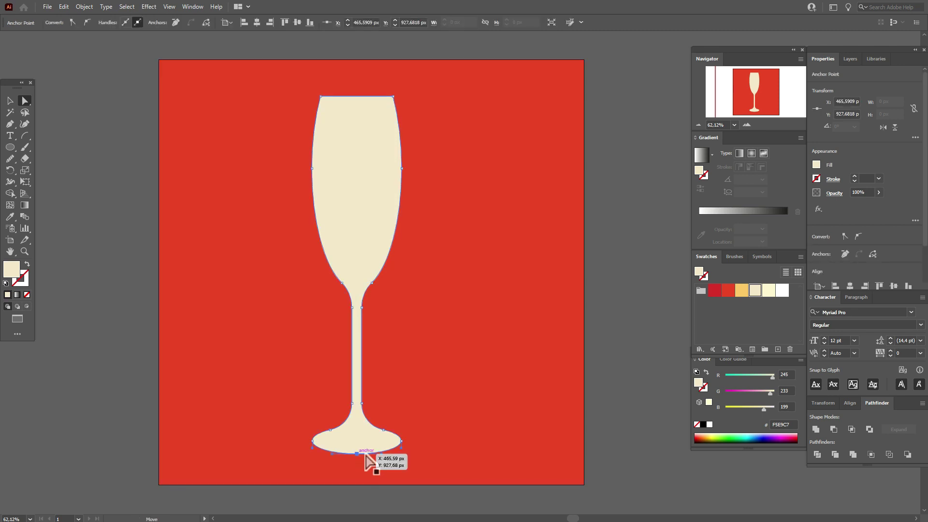
{"action": "key", "text": "Up"}
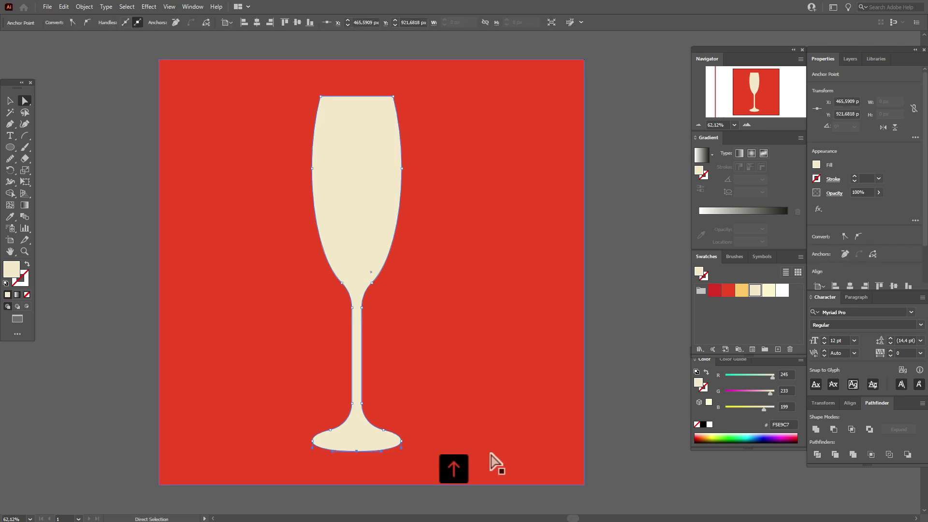
{"action": "left_click", "coordinate": [621, 382]}
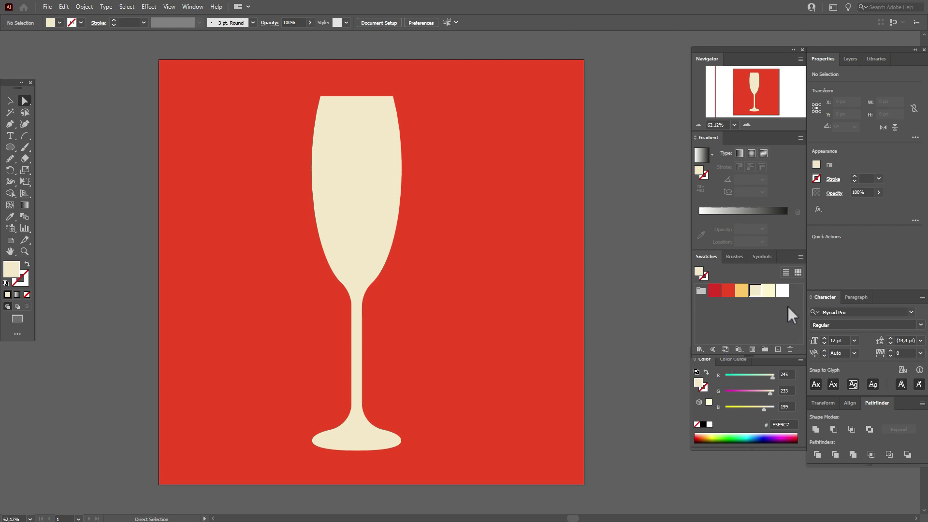
Step: Draw a golden FDC95A ellipse about 209 by 569 px over the glass bowl for the liquid
{"action": "left_click", "coordinate": [743, 291]}
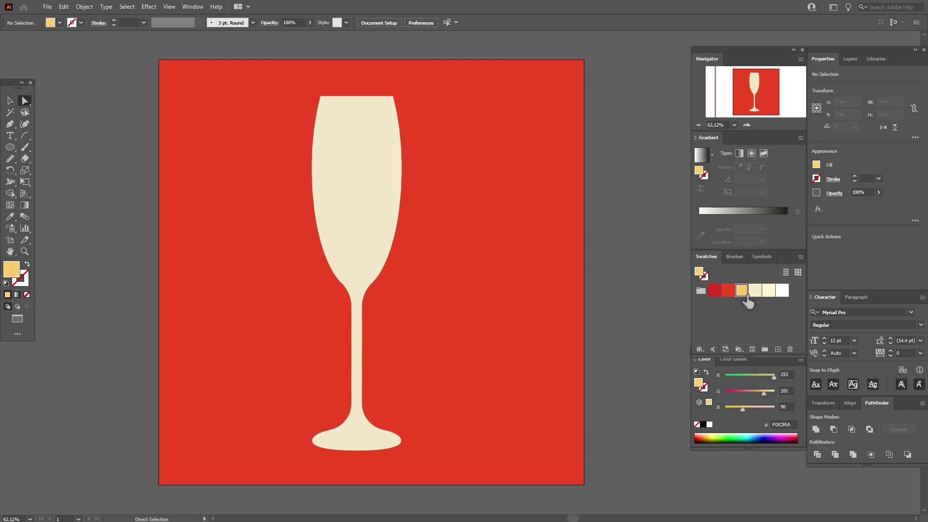
{"action": "left_click", "coordinate": [10, 147]}
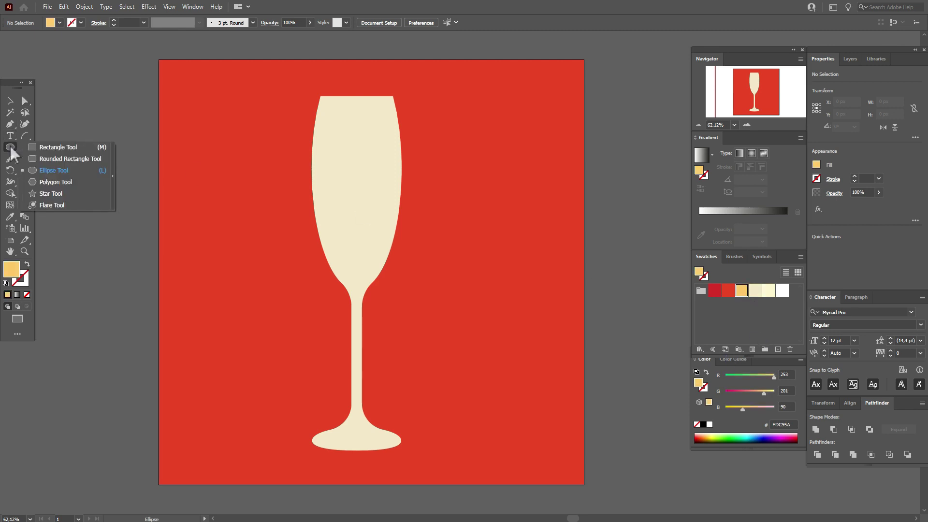
{"action": "left_click", "coordinate": [38, 169]}
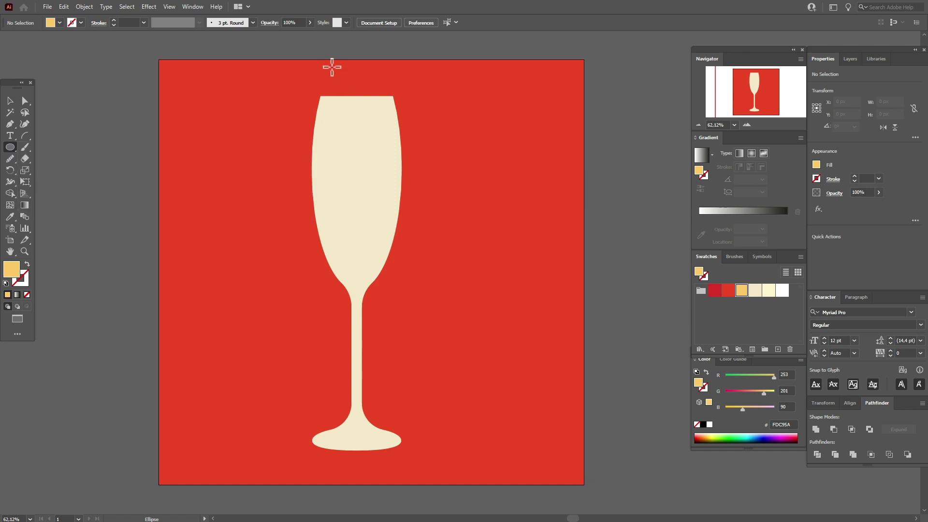
{"action": "left_click_drag", "start_coordinate": [331, 66], "coordinate": [421, 302]}
Step: Centre the golden ellipse on the bowl and narrow it to about 170 px so it fits between the glass walls
{"action": "left_click", "coordinate": [10, 100]}
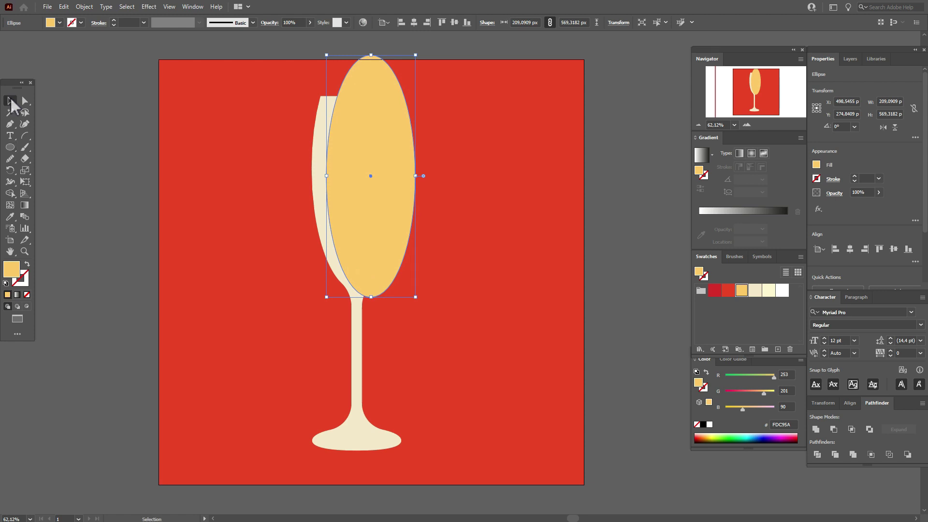
{"action": "left_click_drag", "start_coordinate": [381, 209], "coordinate": [367, 191]}
{"action": "left_click_drag", "start_coordinate": [406, 167], "coordinate": [392, 166]}
{"action": "left_click_drag", "start_coordinate": [316, 167], "coordinate": [361, 190]}
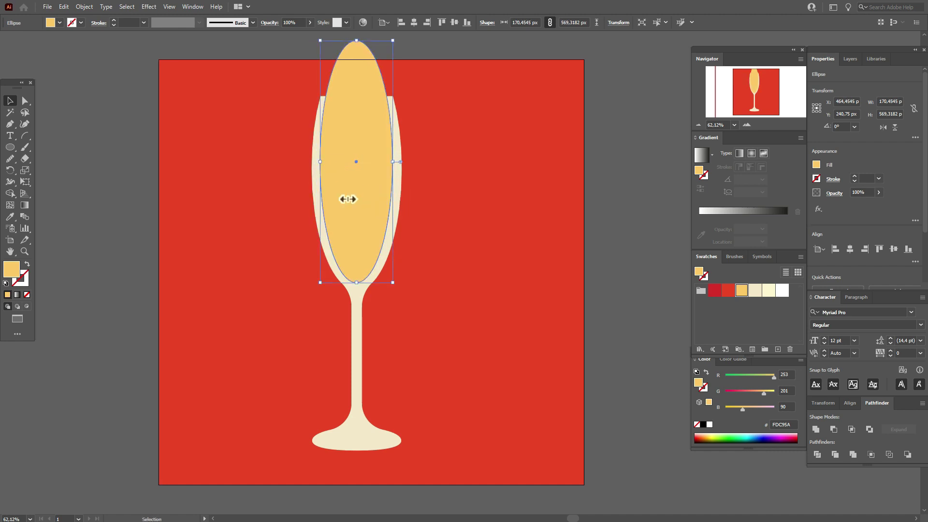
Step: Raise the ellipse's lowest anchor point to shorten it, then shift the ellipse slightly down inside the bowl
{"action": "left_click", "coordinate": [25, 100]}
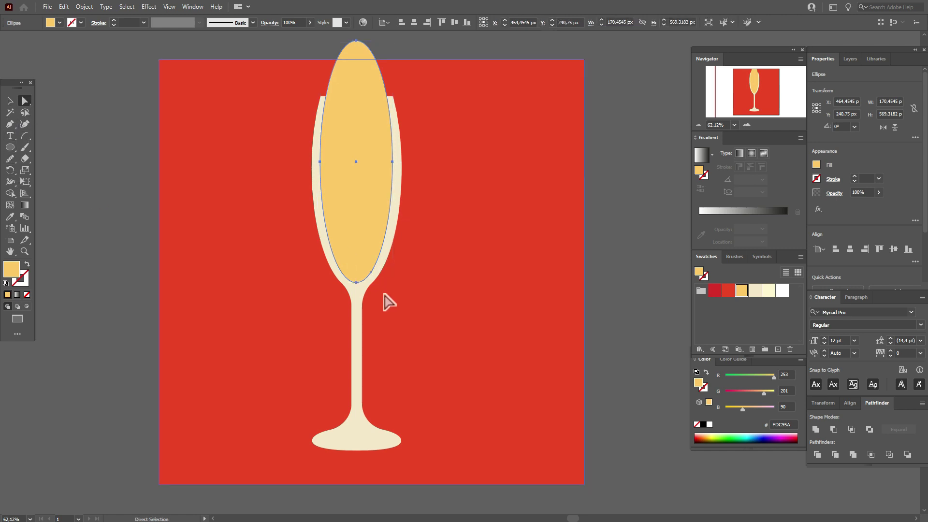
{"action": "left_click_drag", "start_coordinate": [356, 282], "coordinate": [357, 268]}
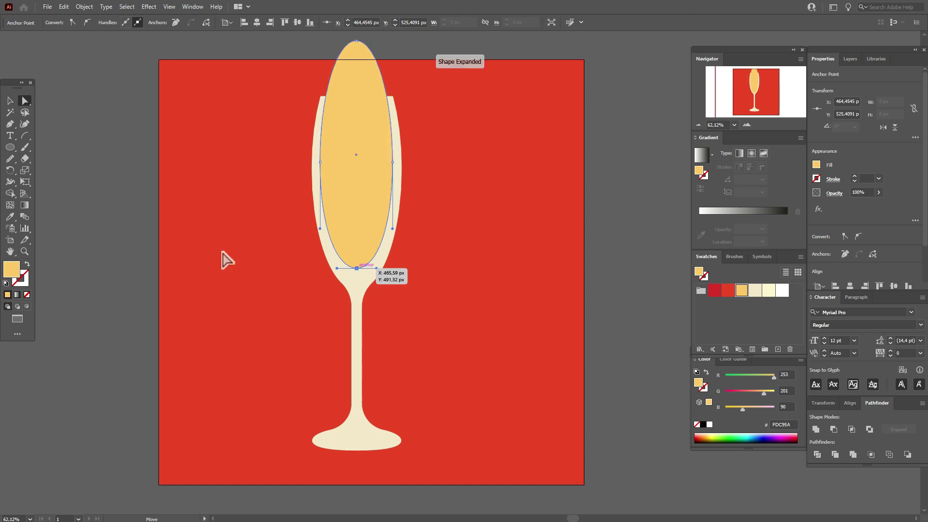
{"action": "left_click", "coordinate": [10, 101]}
{"action": "left_click_drag", "start_coordinate": [353, 178], "coordinate": [353, 179]}
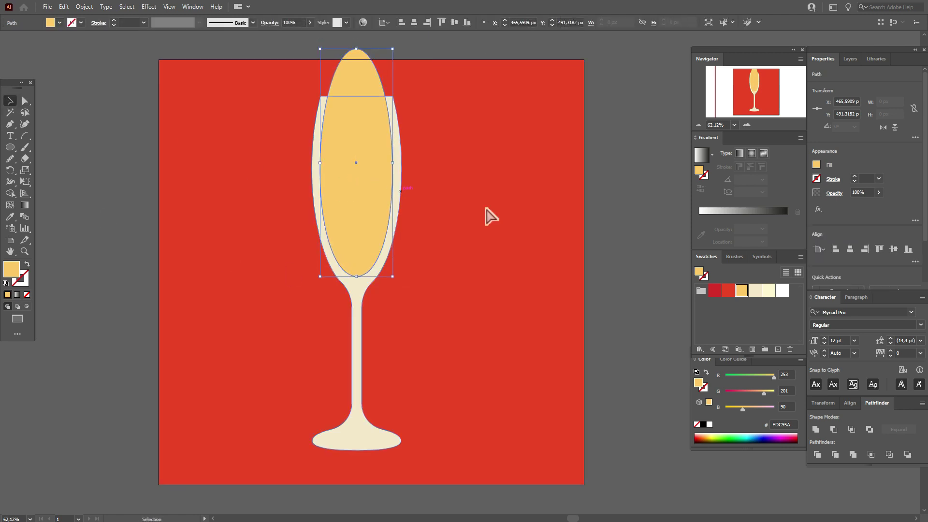
{"action": "left_click", "coordinate": [636, 229]}
Step: Draw a golden rectangle about 555 by 335 px across the lower part of the bowl, wider than the glass
{"action": "left_click", "coordinate": [10, 147]}
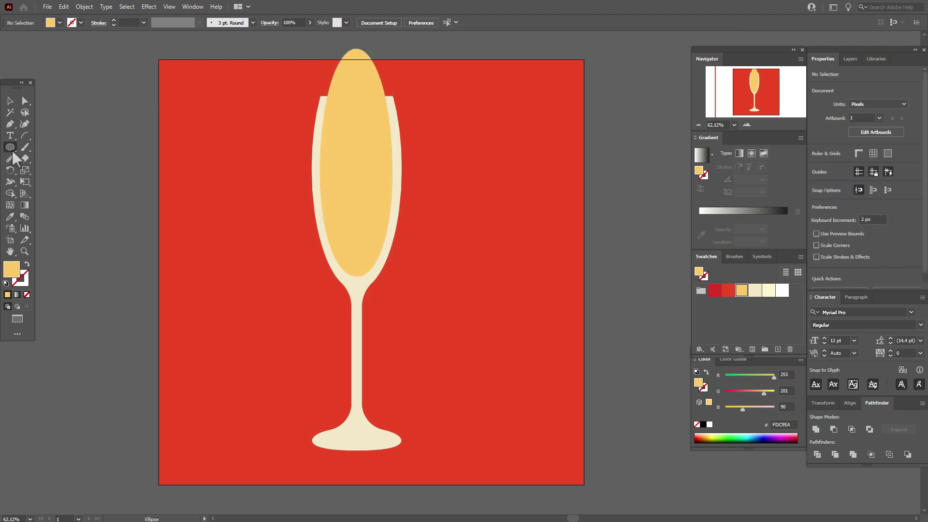
{"action": "left_click", "coordinate": [60, 148]}
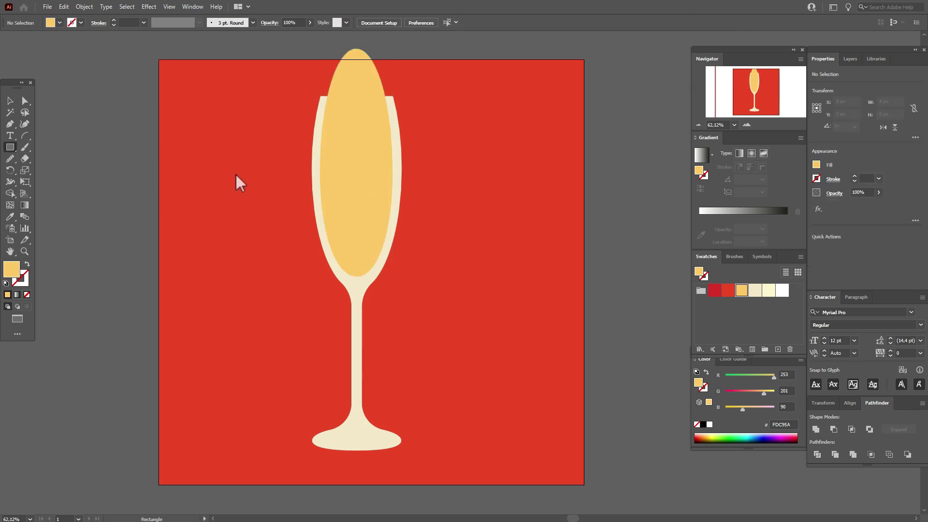
{"action": "left_click_drag", "start_coordinate": [226, 163], "coordinate": [462, 305]}
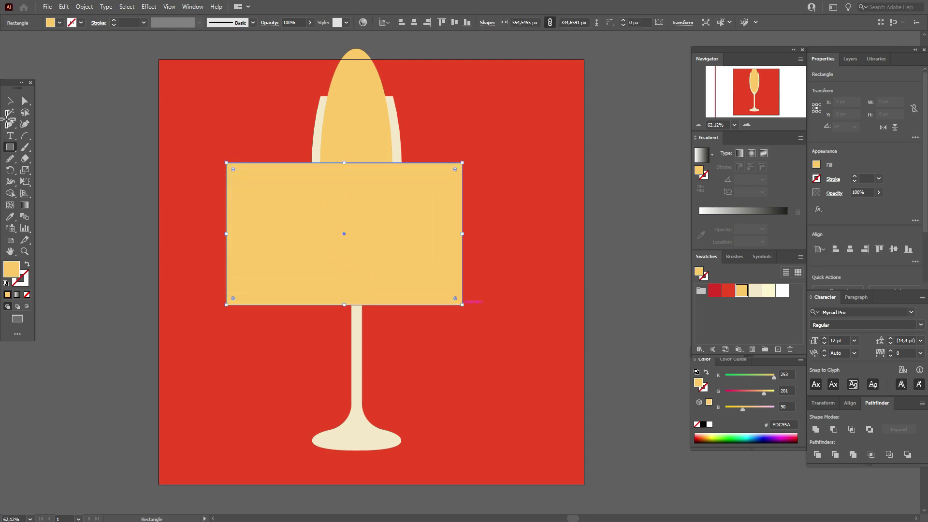
Step: Rotate the rectangle to about 337° and position it so its upper edge slants down to the right across the bowl
{"action": "left_click", "coordinate": [10, 101]}
{"action": "left_click_drag", "start_coordinate": [465, 233], "coordinate": [461, 297]}
{"action": "left_click_drag", "start_coordinate": [397, 242], "coordinate": [340, 230]}
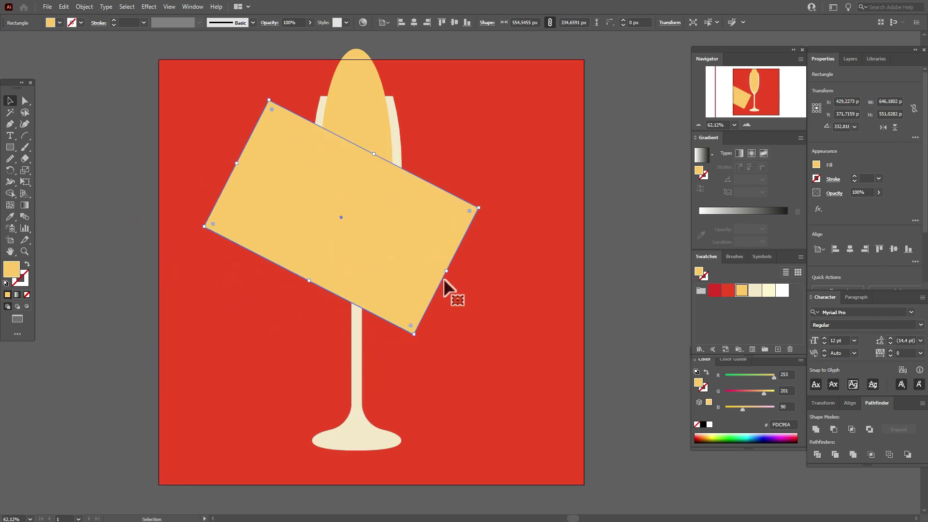
{"action": "left_click_drag", "start_coordinate": [443, 290], "coordinate": [452, 271]}
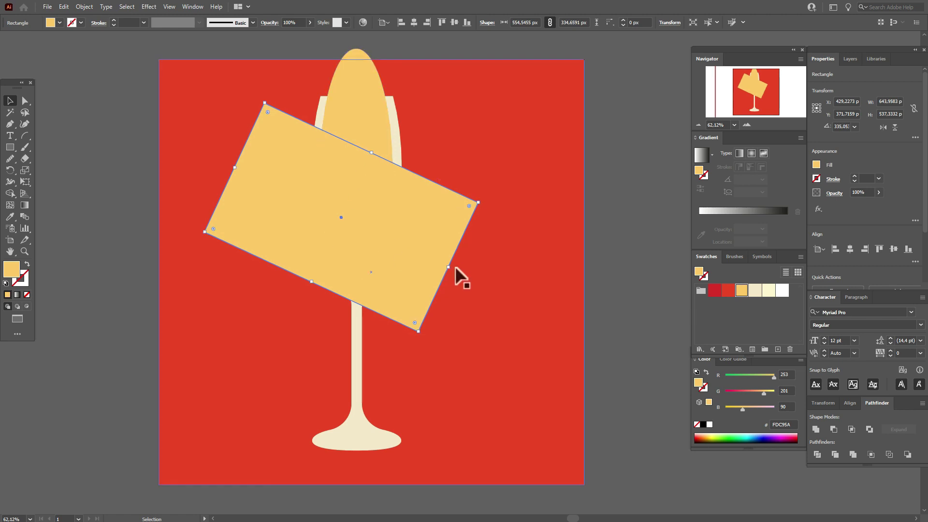
{"action": "left_click_drag", "start_coordinate": [451, 271], "coordinate": [421, 259]}
Step: Intersect the tilted rectangle with the golden ellipse to form the liquid with a slanted surface
{"action": "left_click", "coordinate": [378, 147], "text": "shift"}
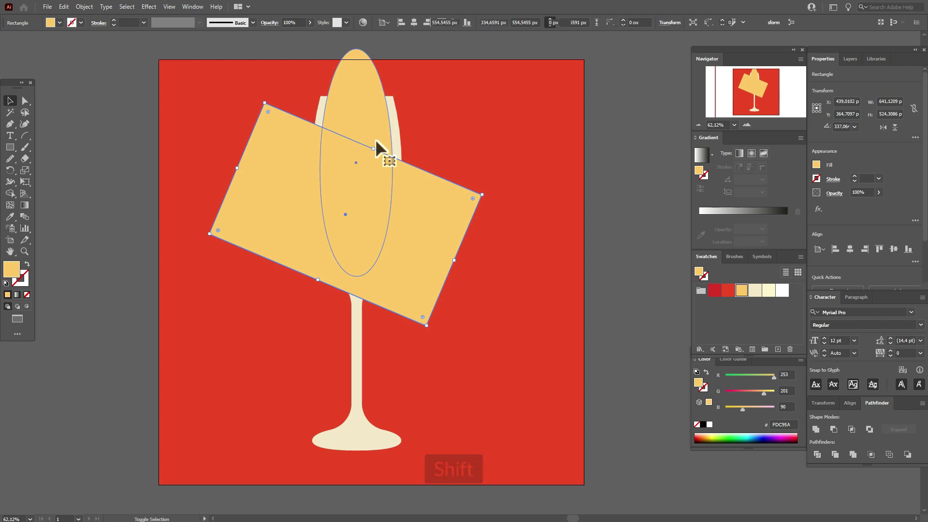
{"action": "left_click", "coordinate": [378, 147], "text": "shift"}
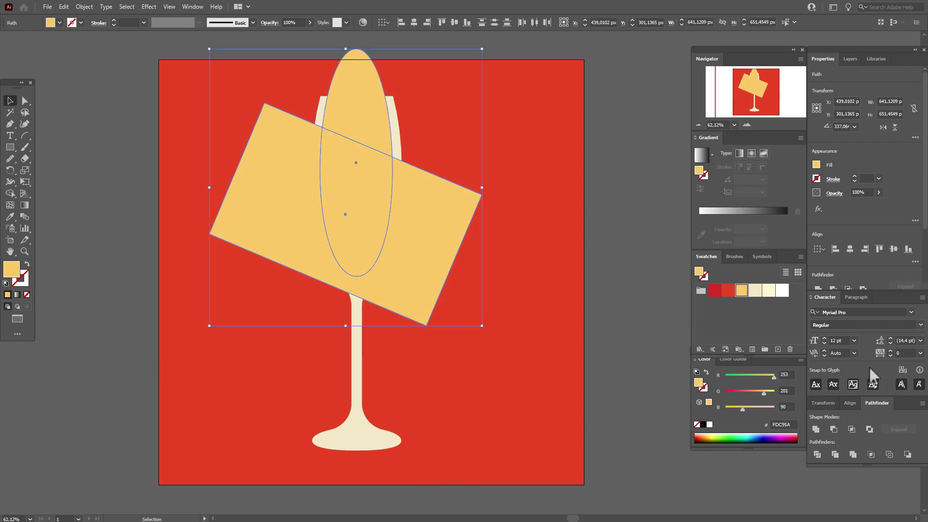
{"action": "left_click", "coordinate": [851, 428]}
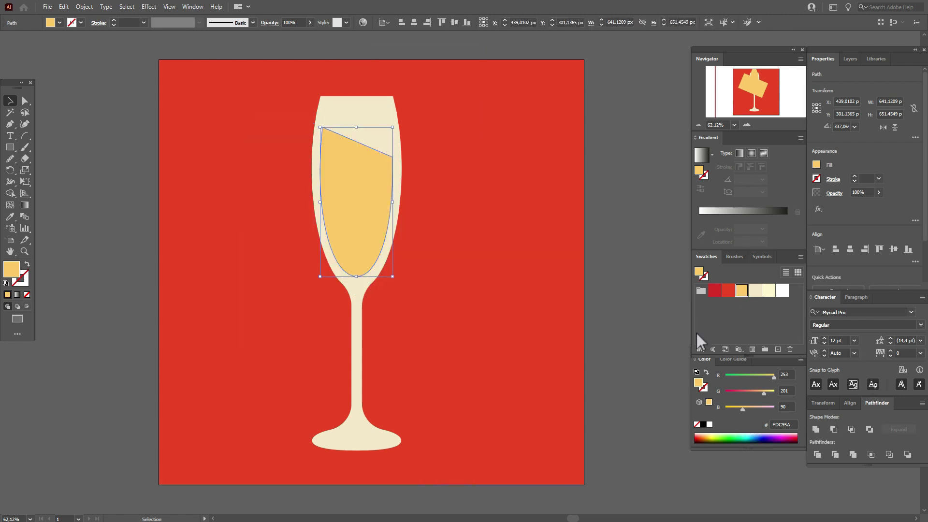
{"action": "left_click", "coordinate": [625, 292]}
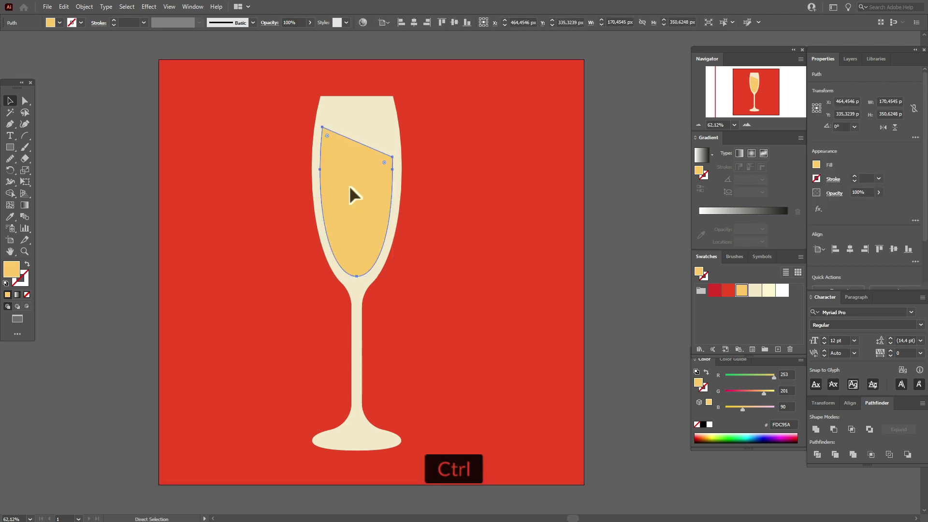
Step: Copy the liquid shape in place, move the copy lower and widen it to about the bowl's full 211 px width
{"action": "key", "text": "ctrl+c"}
{"action": "key", "text": "ctrl+f"}
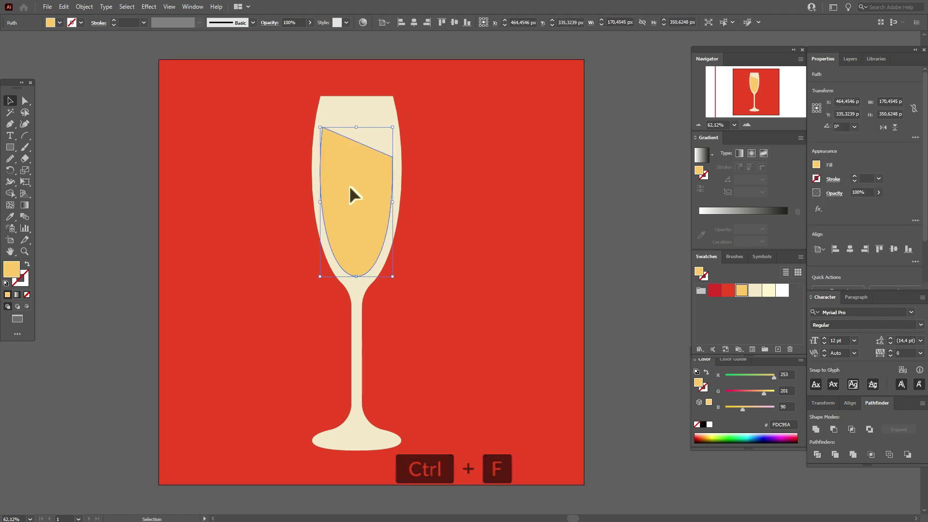
{"action": "left_click_drag", "start_coordinate": [349, 186], "coordinate": [316, 232]}
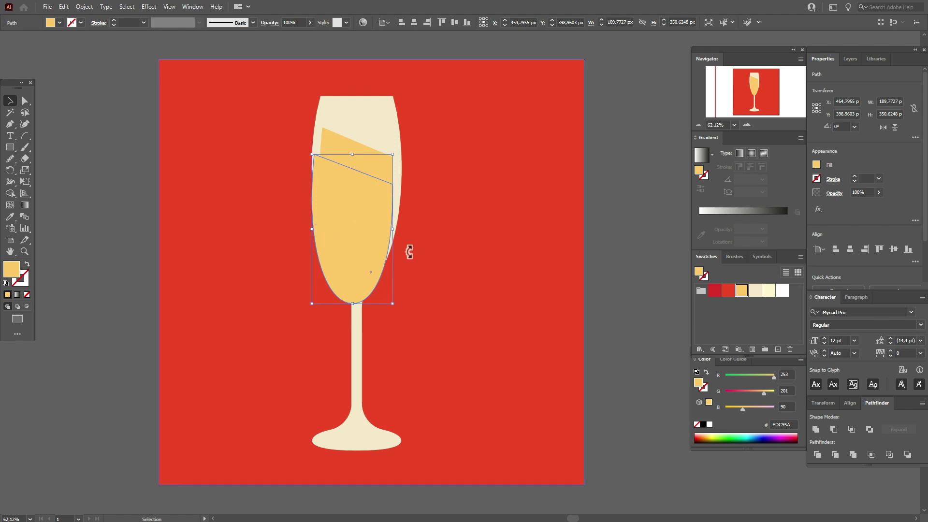
{"action": "left_click_drag", "start_coordinate": [393, 230], "coordinate": [404, 237]}
Step: Duplicate the original narrower liquid shape in place at the front
{"action": "left_click", "coordinate": [385, 168]}
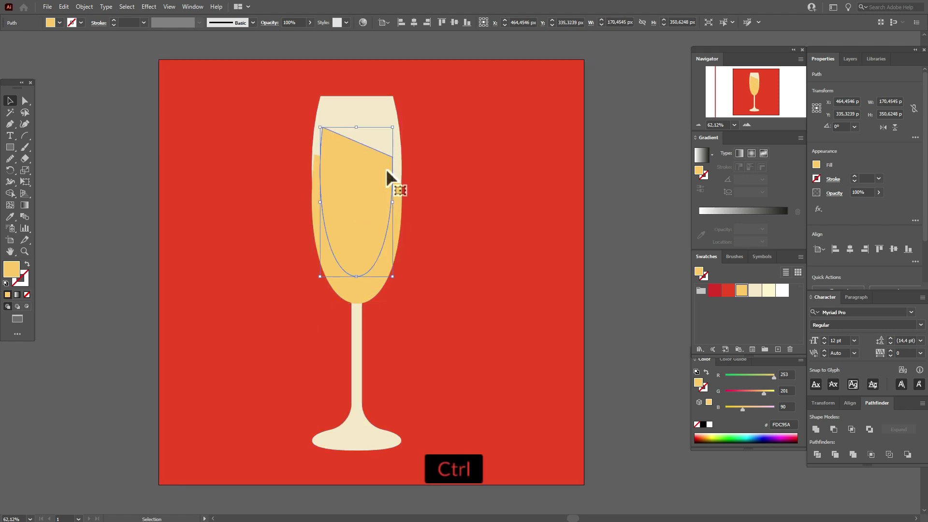
{"action": "key", "text": "ctrl+c"}
{"action": "key", "text": "ctrl+f"}
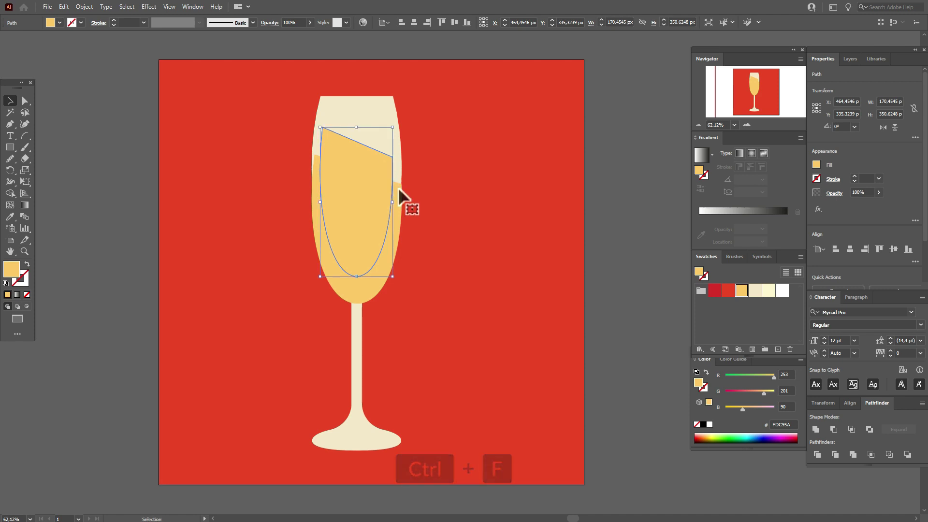
Step: Subtract the widened copy from the duplicated liquid and fill the resulting slanted foam band with pale yellow FEF7CC
{"action": "left_click", "coordinate": [401, 199], "text": "shift"}
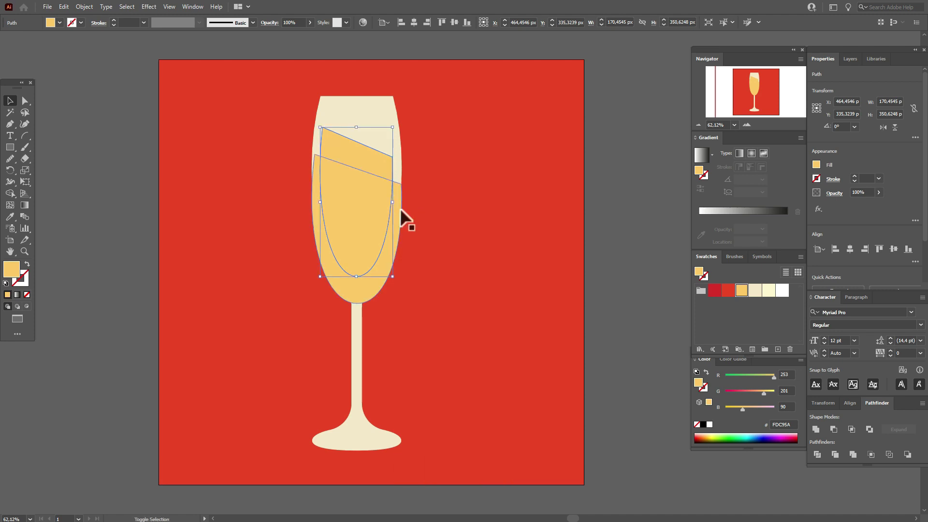
{"action": "left_click", "coordinate": [399, 210], "text": "shift"}
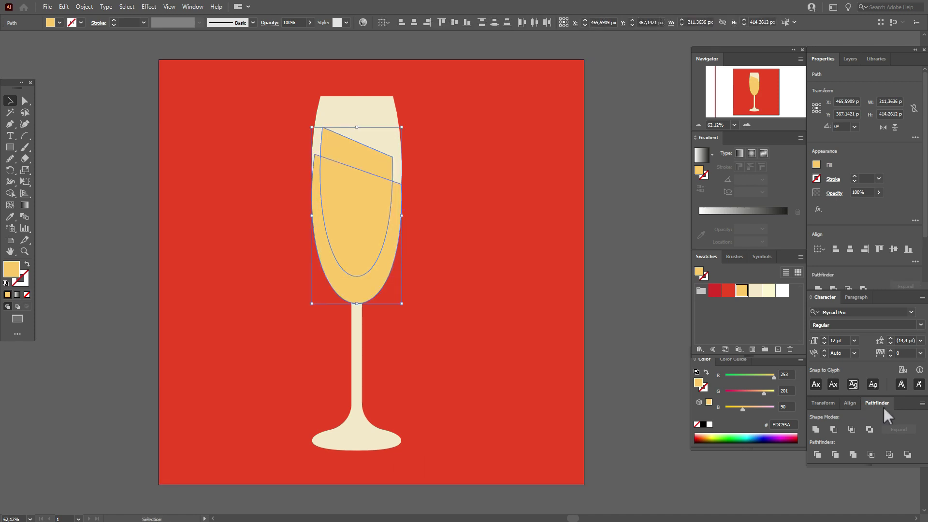
{"action": "left_click", "coordinate": [834, 429]}
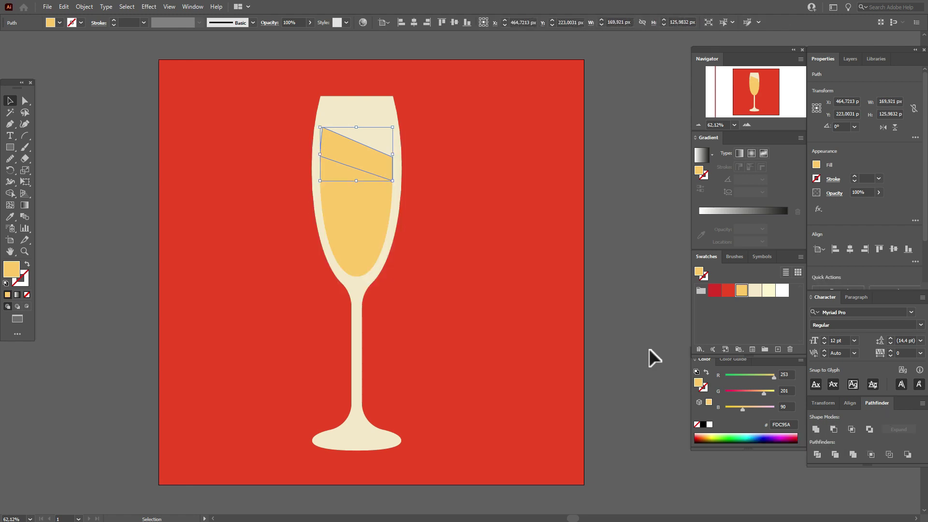
{"action": "left_click", "coordinate": [769, 291]}
{"action": "left_click", "coordinate": [620, 268]}
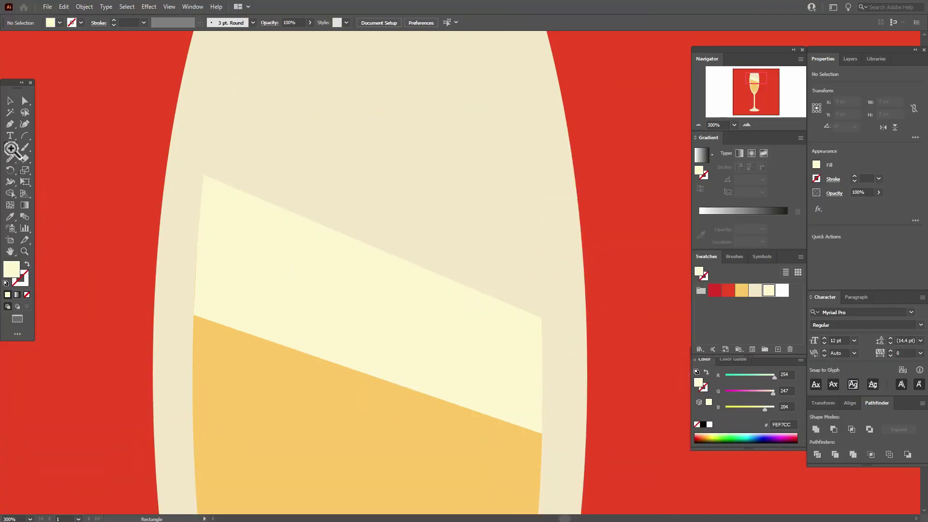
Step: Draw a pale yellow circle about 9.6 px wide at the upper left corner of the foam band
{"action": "left_click", "coordinate": [11, 148]}
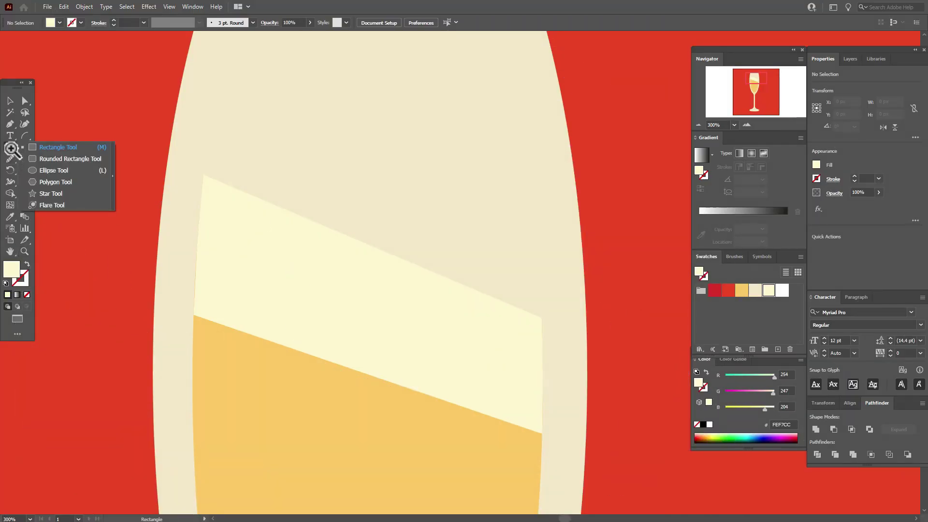
{"action": "left_click", "coordinate": [49, 173]}
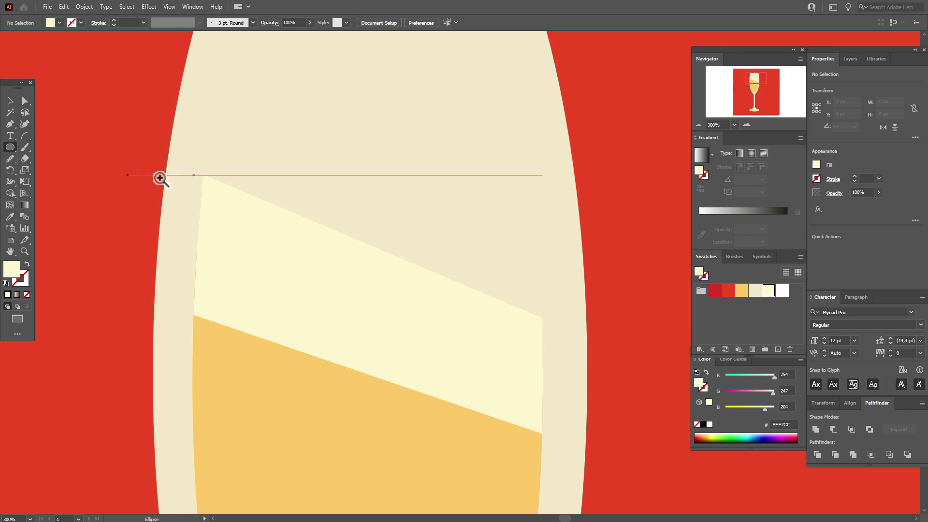
{"action": "left_click_drag", "start_coordinate": [206, 175], "coordinate": [220, 190]}
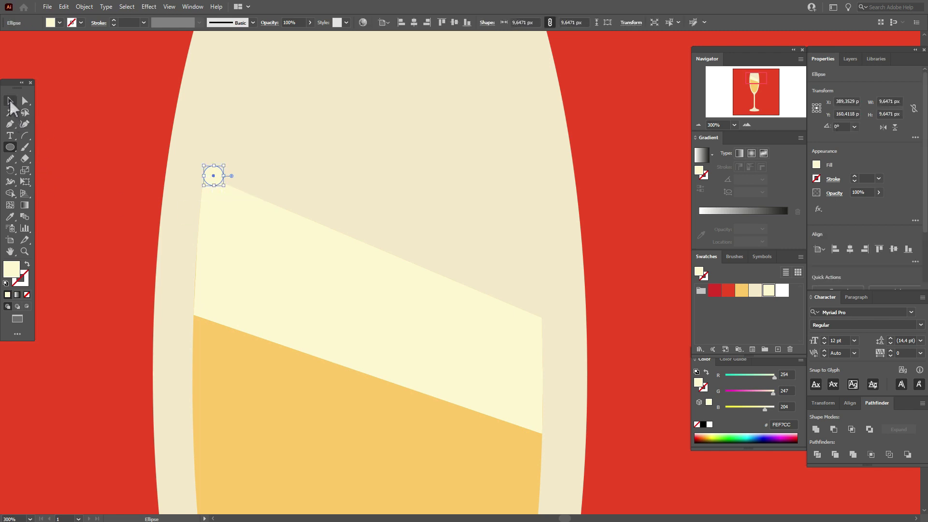
Step: Duplicate the small circle repeatedly along the foam's slanted upper edge to give it a bubbly outline
{"action": "left_click", "coordinate": [10, 101]}
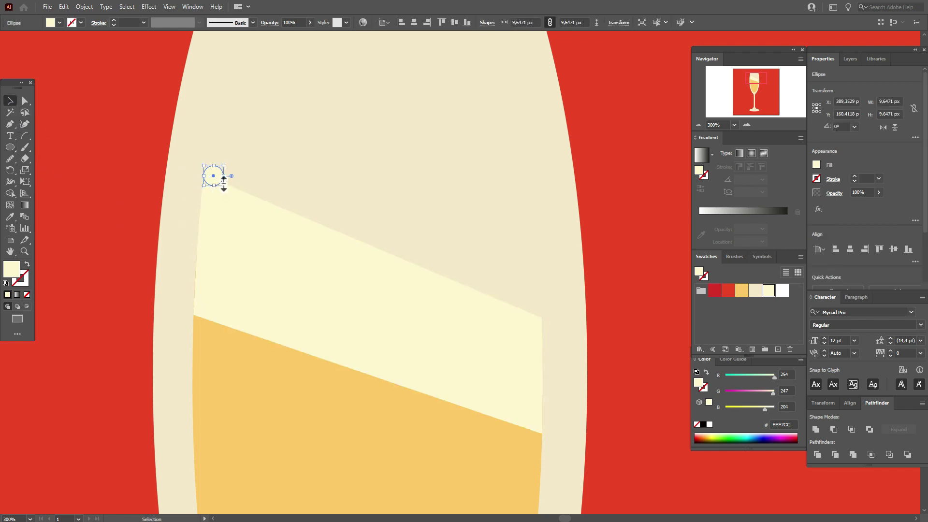
{"action": "key", "text": "alt"}
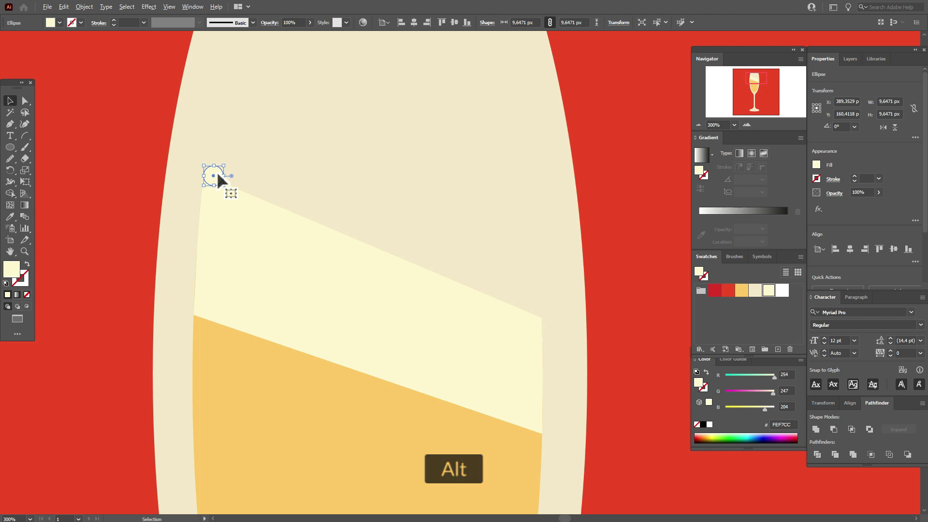
{"action": "left_click_drag", "start_coordinate": [217, 174], "coordinate": [542, 310]}
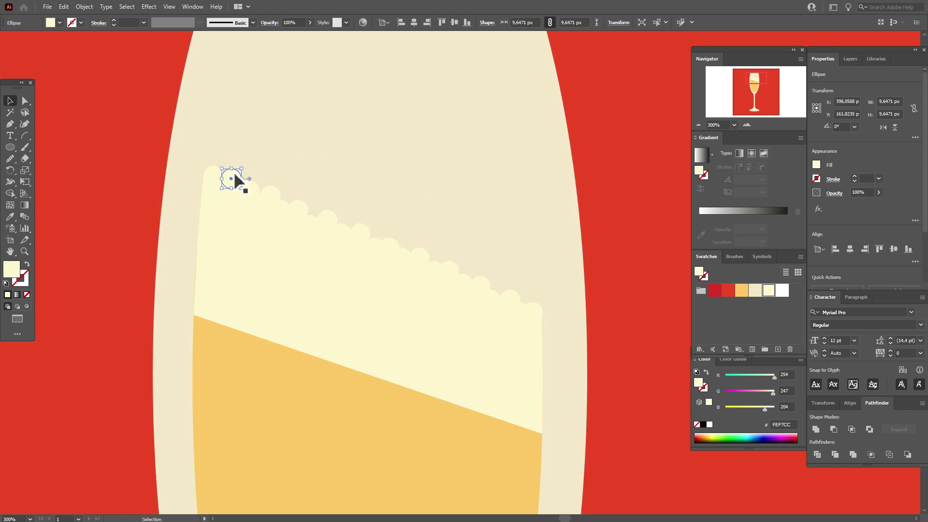
Step: Copy a foam circle just above the edge and turn it into an unfilled ring stroked with the 3 pt. Round brush
{"action": "key", "text": "alt"}
{"action": "left_click_drag", "start_coordinate": [237, 182], "coordinate": [242, 167]}
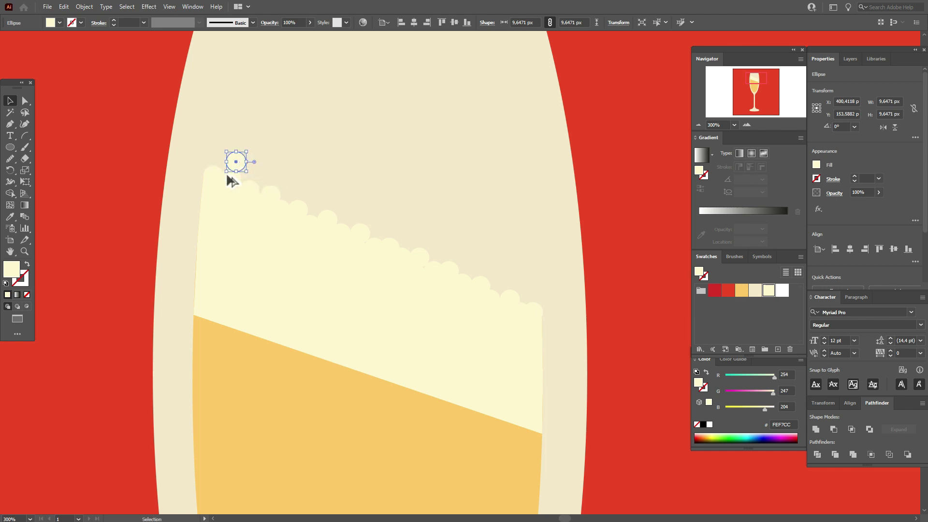
{"action": "left_click", "coordinate": [27, 264]}
{"action": "left_click", "coordinate": [734, 257]}
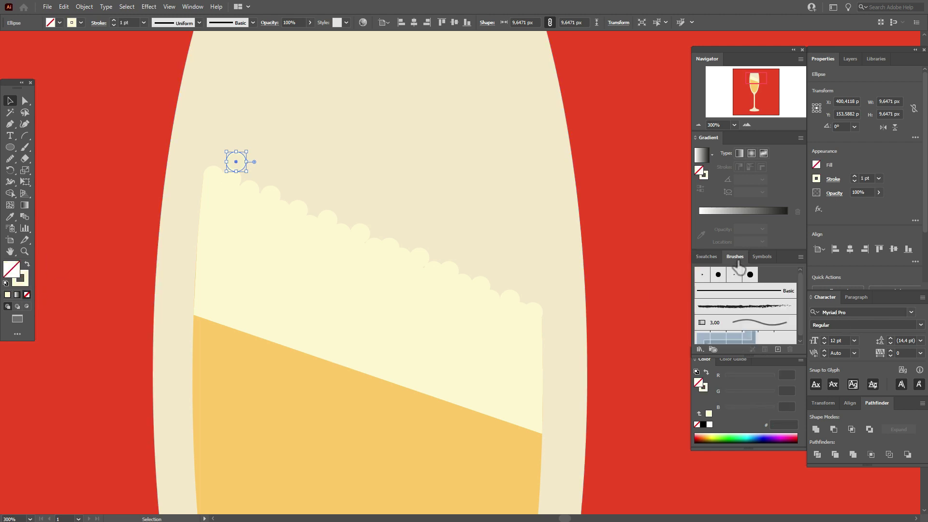
{"action": "left_click", "coordinate": [703, 275]}
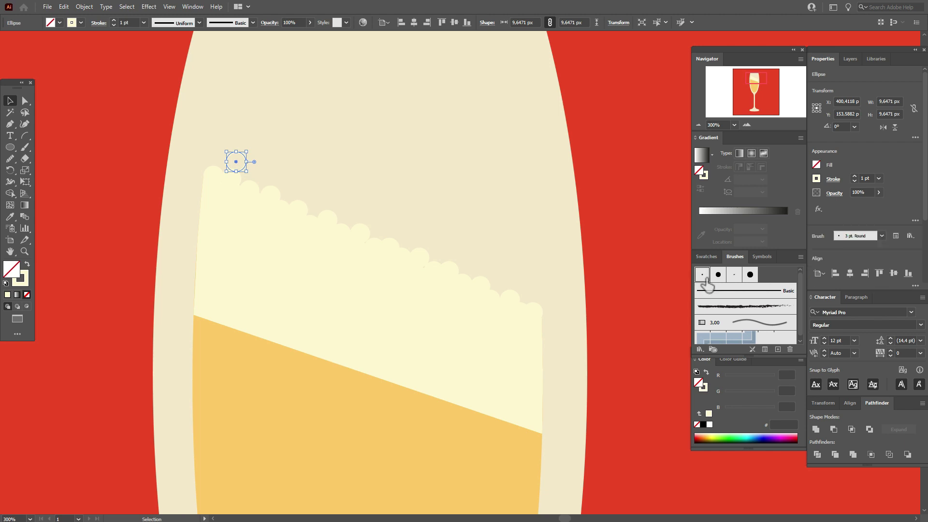
Step: Duplicate the ring bubble at scattered spots above and along the foam's slanted edge
{"action": "left_click_drag", "start_coordinate": [235, 160], "coordinate": [265, 166]}
{"action": "left_click_drag", "start_coordinate": [266, 166], "coordinate": [491, 215]}
{"action": "left_click_drag", "start_coordinate": [490, 215], "coordinate": [381, 235]}
{"action": "left_click_drag", "start_coordinate": [381, 235], "coordinate": [319, 154]}
Step: Resize several of the rings above the foam to different diameters so the bubbles vary in size
{"action": "key", "text": "shift"}
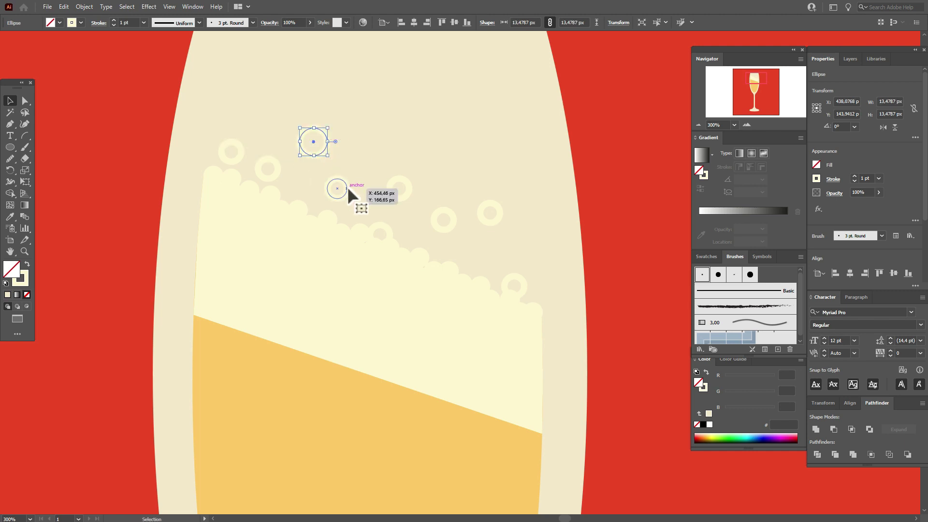
{"action": "left_click", "coordinate": [347, 187]}
{"action": "key", "text": "shift"}
{"action": "left_click_drag", "start_coordinate": [348, 187], "coordinate": [401, 174]}
{"action": "left_click", "coordinate": [490, 215]}
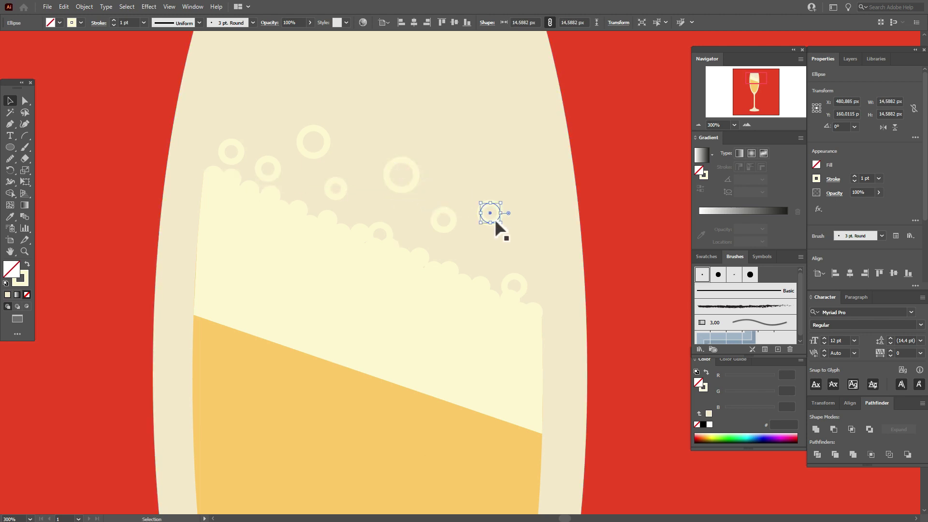
{"action": "key", "text": "shift"}
{"action": "mouse_move", "coordinate": [503, 217]}
{"action": "left_mouse_down"}
{"action": "mouse_move", "coordinate": [485, 211]}
{"action": "mouse_move", "coordinate": [493, 223]}
{"action": "left_mouse_up"}
{"action": "left_click_drag", "start_coordinate": [241, 162], "coordinate": [282, 172]}
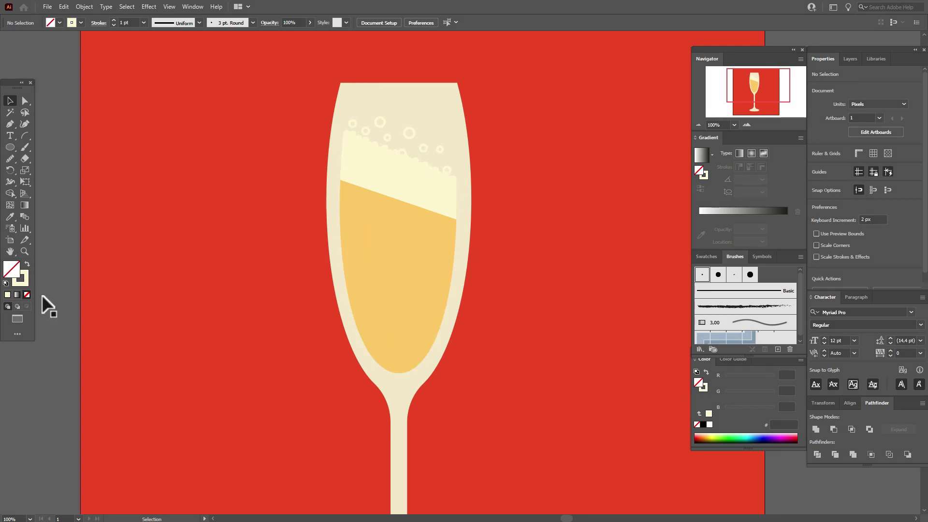
Step: Scatter small solid pale yellow circles, about 4 to 7 px wide, from the liquid's base up along its left side
{"action": "left_click", "coordinate": [28, 265]}
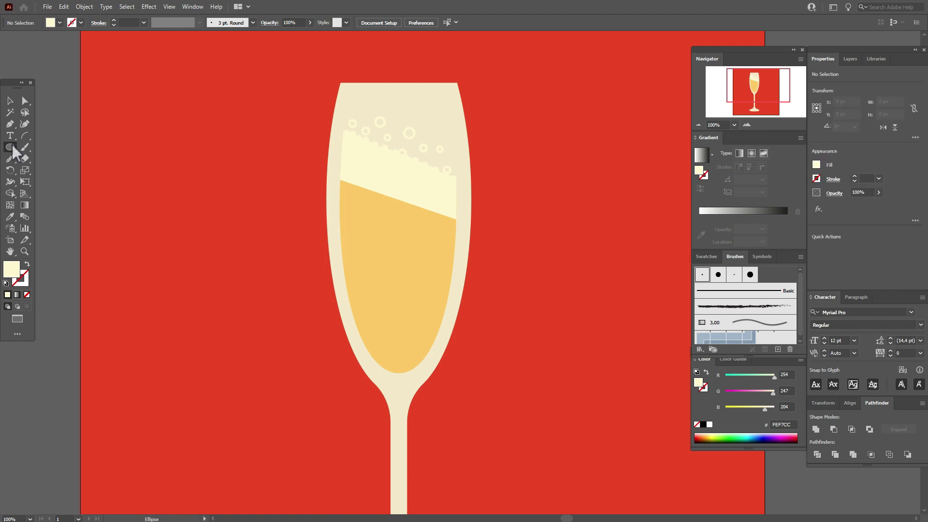
{"action": "mouse_move", "coordinate": [389, 368]}
{"action": "left_mouse_down"}
{"action": "mouse_move", "coordinate": [420, 389]}
{"action": "mouse_move", "coordinate": [394, 358]}
{"action": "mouse_move", "coordinate": [391, 369]}
{"action": "mouse_move", "coordinate": [406, 369]}
{"action": "left_mouse_up"}
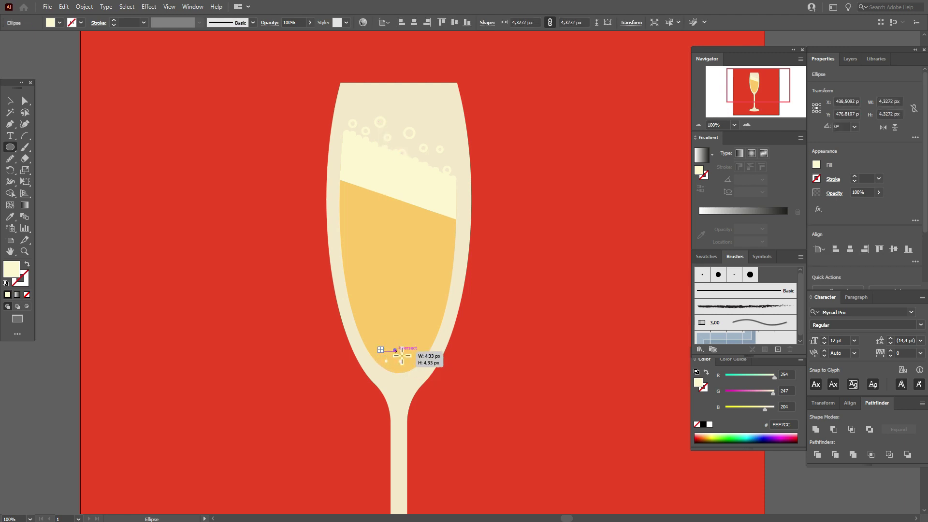
{"action": "mouse_move", "coordinate": [392, 338]}
{"action": "left_mouse_down"}
{"action": "mouse_move", "coordinate": [372, 339]}
{"action": "mouse_move", "coordinate": [388, 340]}
{"action": "left_mouse_up"}
{"action": "left_click_drag", "start_coordinate": [370, 333], "coordinate": [379, 321]}
{"action": "left_click_drag", "start_coordinate": [364, 315], "coordinate": [376, 303]}
{"action": "left_click_drag", "start_coordinate": [371, 287], "coordinate": [362, 288]}
{"action": "left_click_drag", "start_coordinate": [362, 260], "coordinate": [365, 263]}
{"action": "left_click_drag", "start_coordinate": [369, 267], "coordinate": [372, 270]}
{"action": "left_click_drag", "start_coordinate": [362, 247], "coordinate": [365, 250]}
{"action": "left_click_drag", "start_coordinate": [377, 237], "coordinate": [351, 225]}
{"action": "left_click_drag", "start_coordinate": [374, 219], "coordinate": [352, 193]}
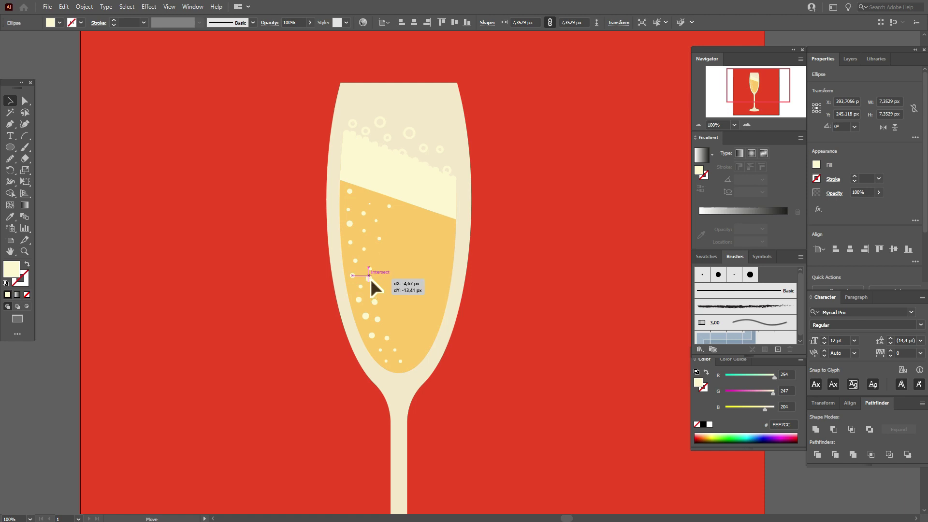
{"action": "left_click_drag", "start_coordinate": [370, 279], "coordinate": [422, 366]}
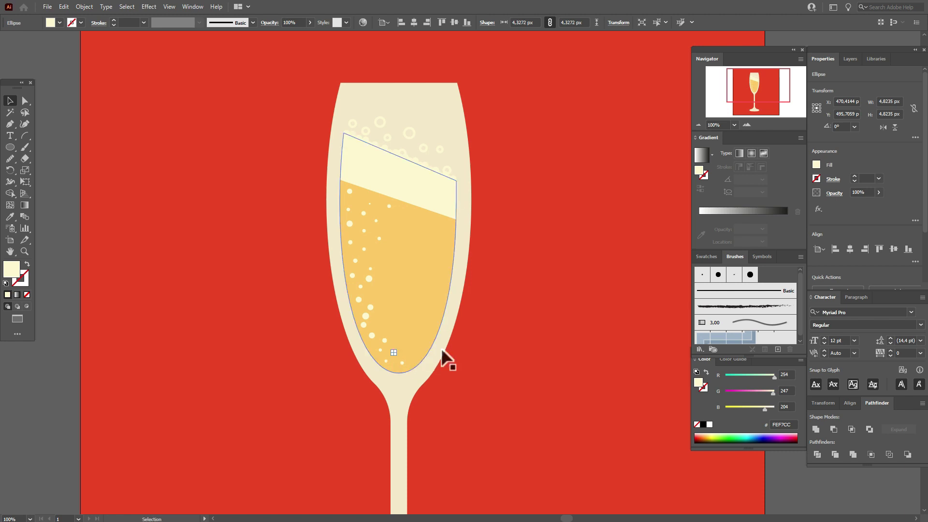
{"action": "left_click", "coordinate": [472, 349]}
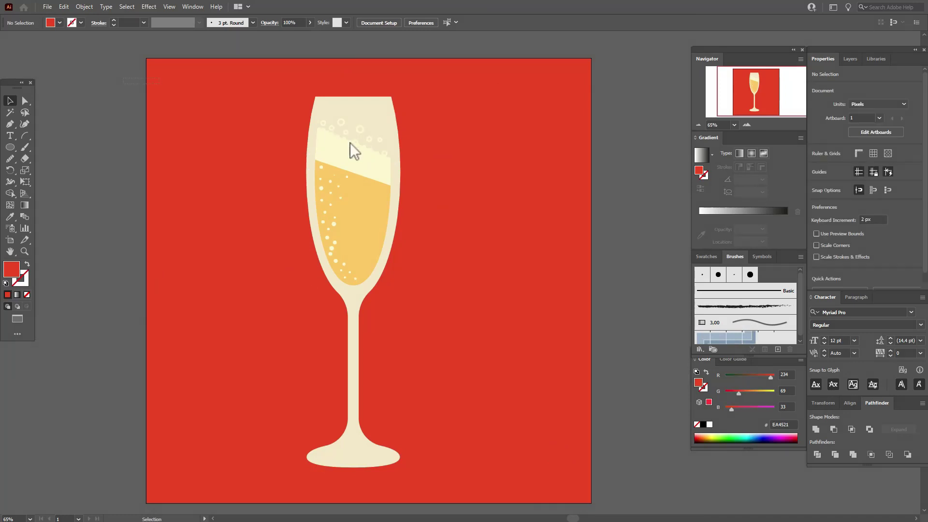
Step: Move the whole glass with its liquid, foam and bubbles to the left on the artboard, leaving the red background in place
{"action": "left_click_drag", "start_coordinate": [444, 455], "coordinate": [449, 467]}
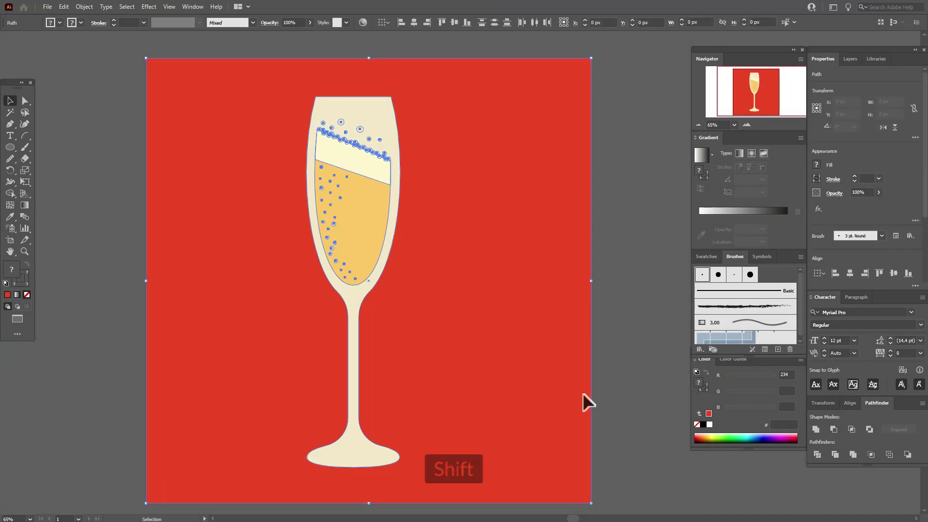
{"action": "left_click", "coordinate": [582, 392], "text": "shift"}
{"action": "left_click_drag", "start_coordinate": [361, 199], "coordinate": [272, 216]}
{"action": "left_click", "coordinate": [593, 215]}
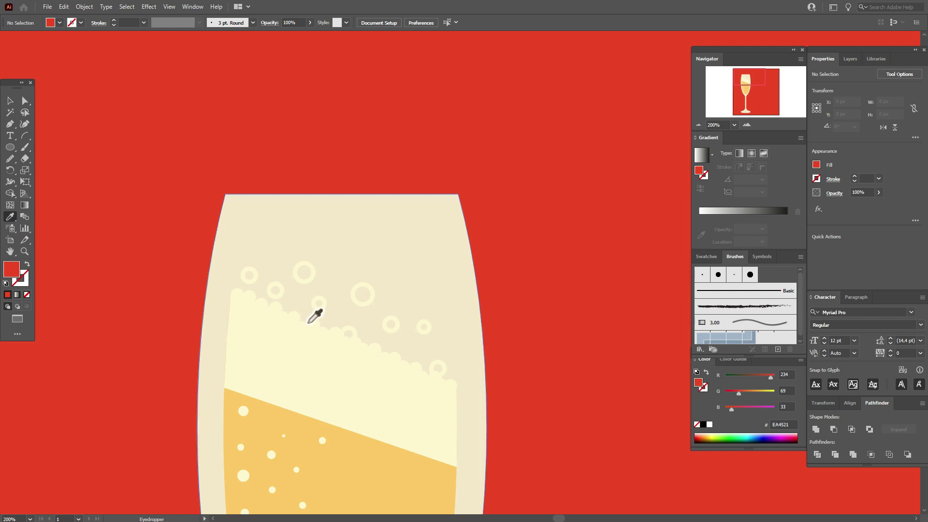
Step: Using the foam's FEF7CC fill, draw five circles about 10 to 14 px wide inside the glass above the foam, one straddling the rim
{"action": "left_click", "coordinate": [293, 315]}
{"action": "key", "text": "l"}
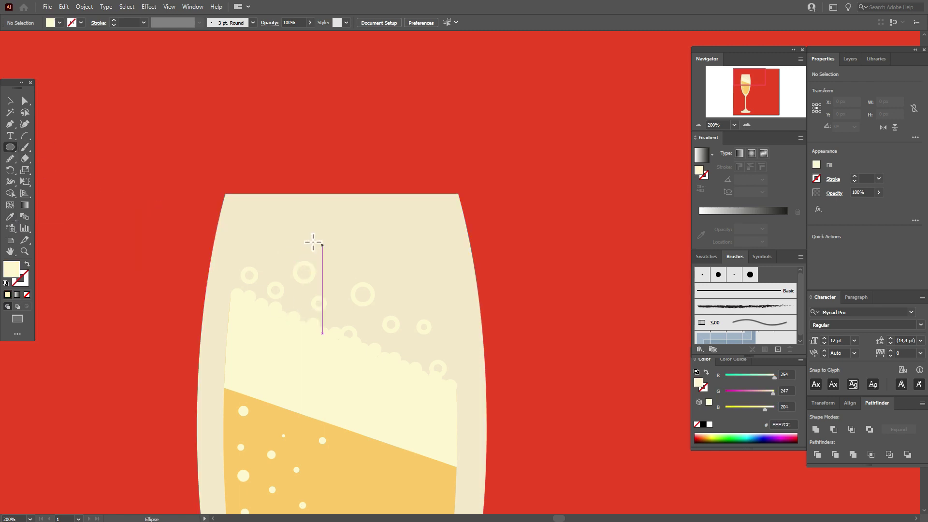
{"action": "mouse_move", "coordinate": [295, 234]}
{"action": "left_mouse_down"}
{"action": "mouse_move", "coordinate": [311, 251]}
{"action": "mouse_move", "coordinate": [349, 230]}
{"action": "mouse_move", "coordinate": [359, 250]}
{"action": "left_mouse_up"}
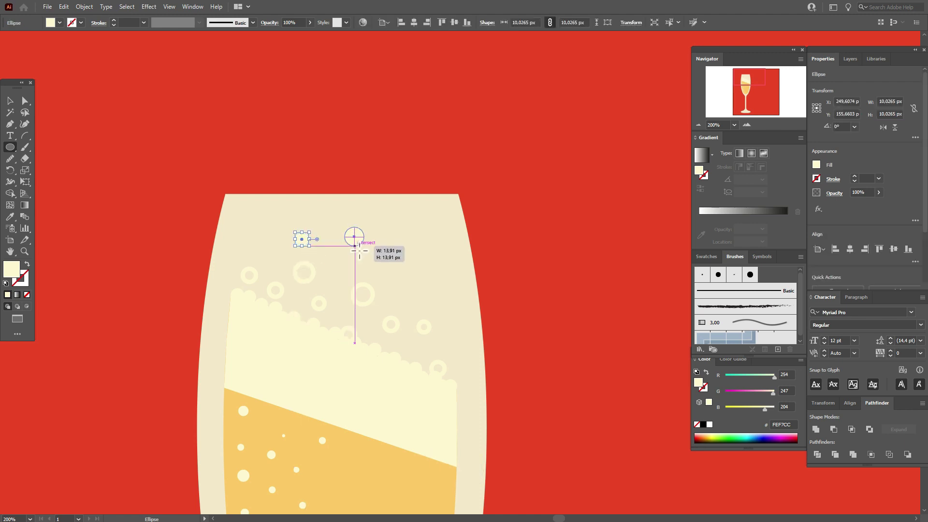
{"action": "left_click_drag", "start_coordinate": [406, 214], "coordinate": [425, 233]}
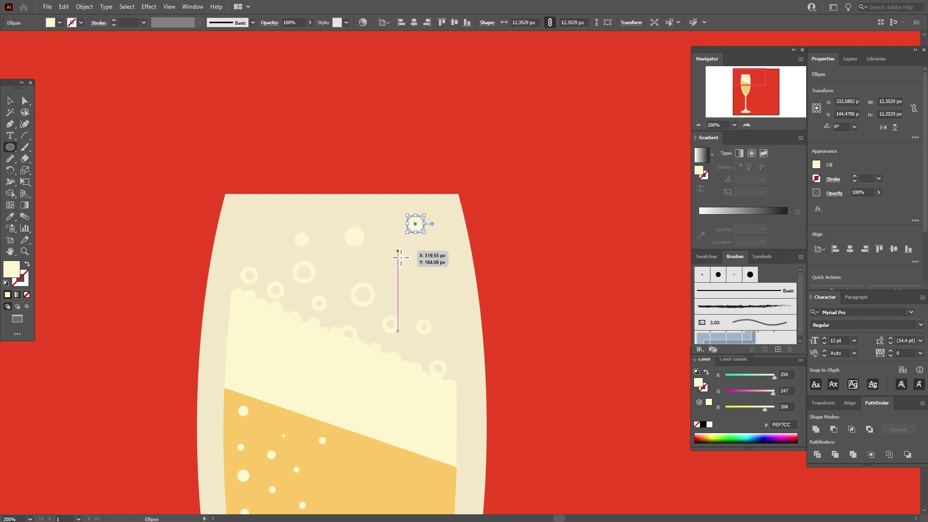
{"action": "left_click_drag", "start_coordinate": [389, 256], "coordinate": [407, 274]}
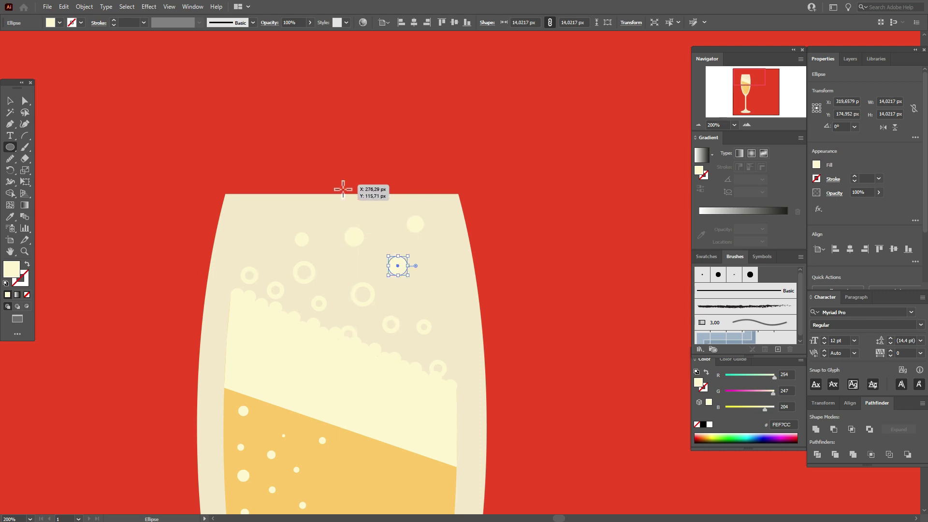
{"action": "left_click_drag", "start_coordinate": [340, 186], "coordinate": [357, 209]}
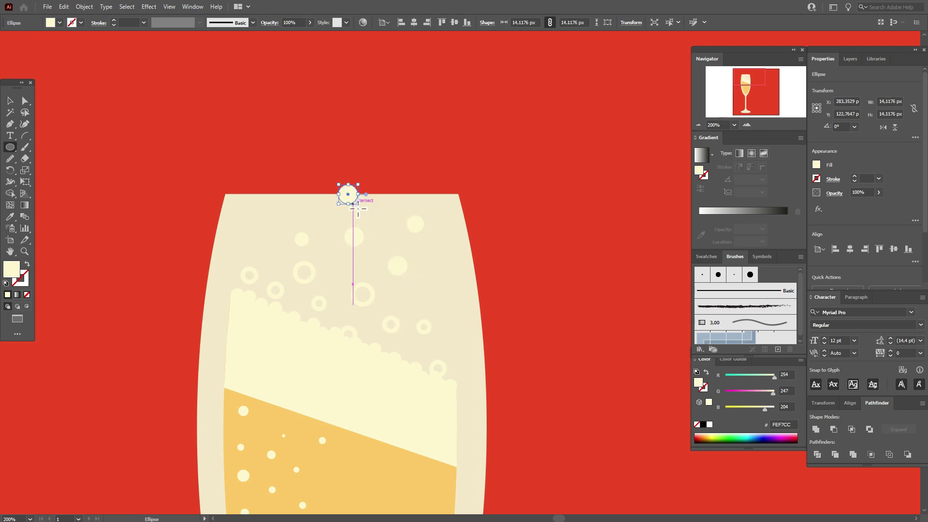
Step: Draw five solid pale yellow circles, about 8 to 13 px wide, rising above the glass rim on the red background
{"action": "left_click", "coordinate": [10, 252]}
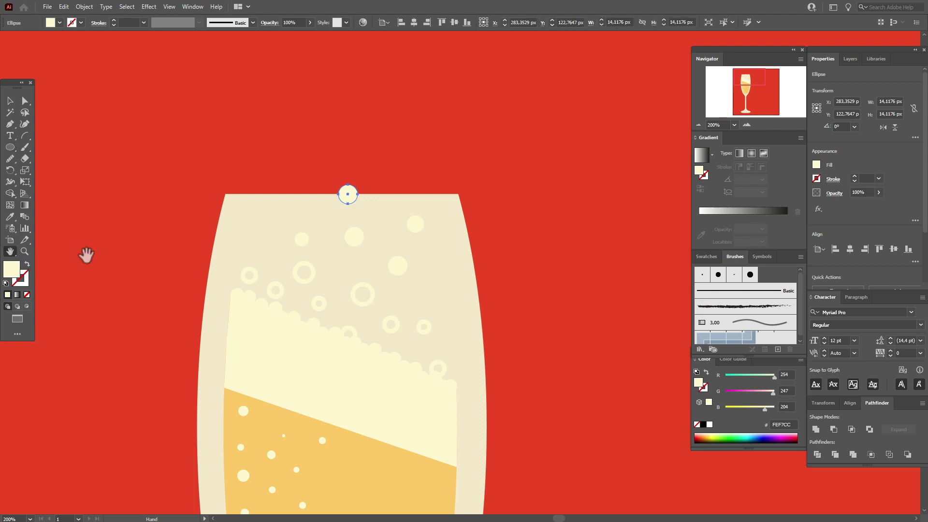
{"action": "left_click_drag", "start_coordinate": [364, 255], "coordinate": [357, 333]}
{"action": "left_click", "coordinate": [10, 148]}
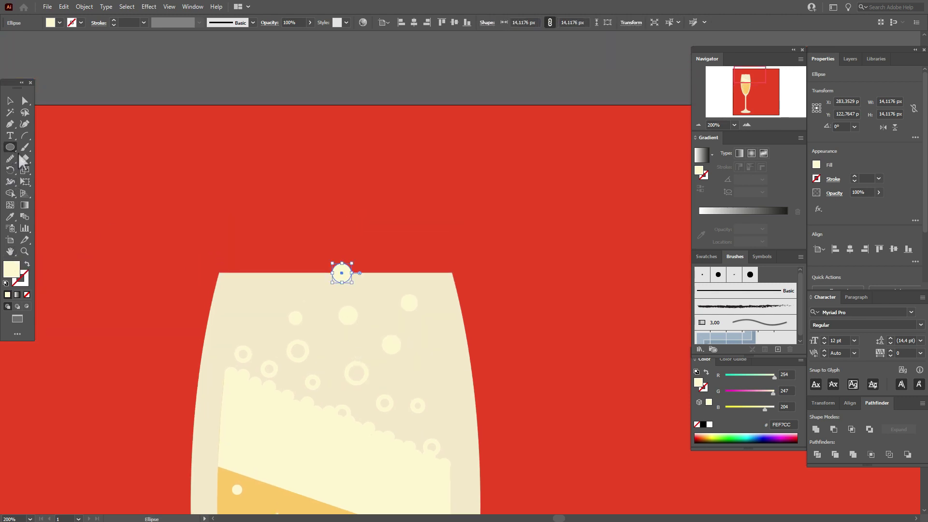
{"action": "mouse_move", "coordinate": [314, 232]}
{"action": "left_mouse_down"}
{"action": "mouse_move", "coordinate": [314, 246]}
{"action": "mouse_move", "coordinate": [289, 245]}
{"action": "mouse_move", "coordinate": [301, 257]}
{"action": "left_mouse_up"}
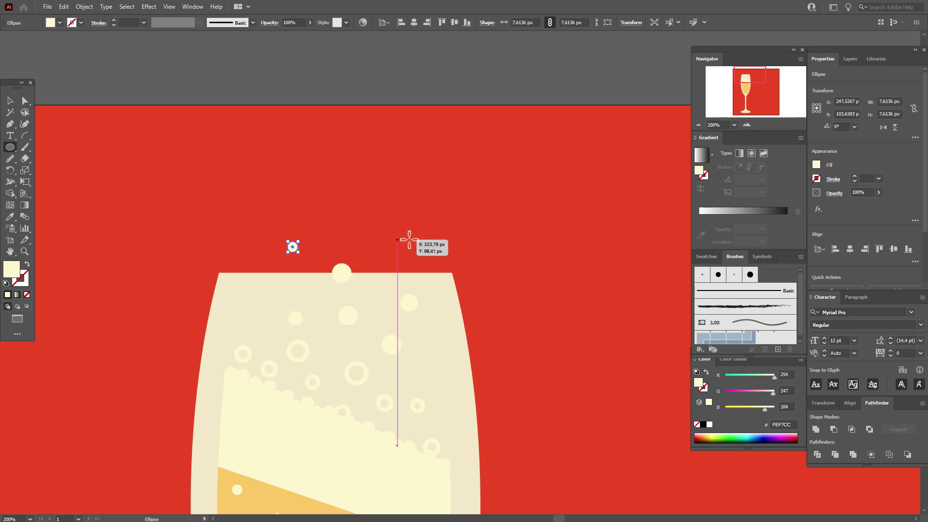
{"action": "left_click_drag", "start_coordinate": [385, 226], "coordinate": [400, 242]}
{"action": "left_click_drag", "start_coordinate": [338, 194], "coordinate": [349, 205]}
{"action": "left_click_drag", "start_coordinate": [283, 165], "coordinate": [295, 178]}
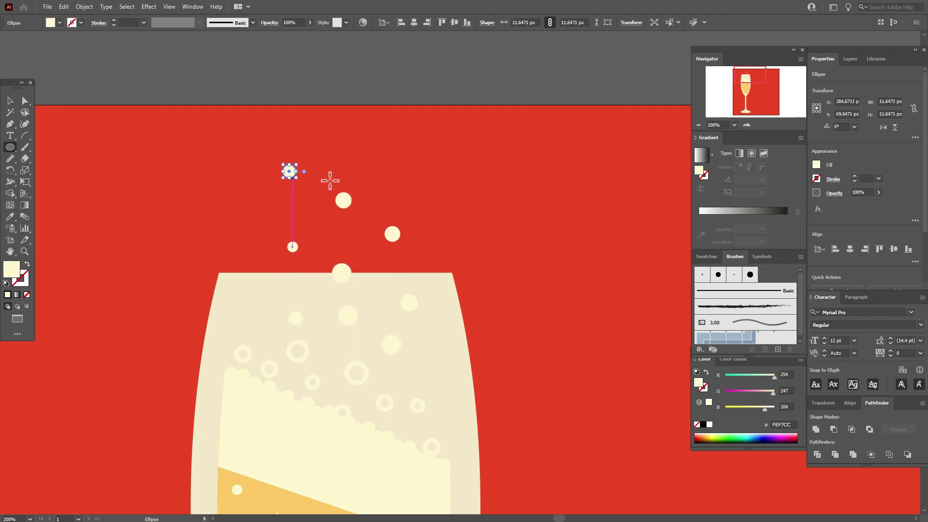
{"action": "left_click_drag", "start_coordinate": [371, 139], "coordinate": [381, 150]}
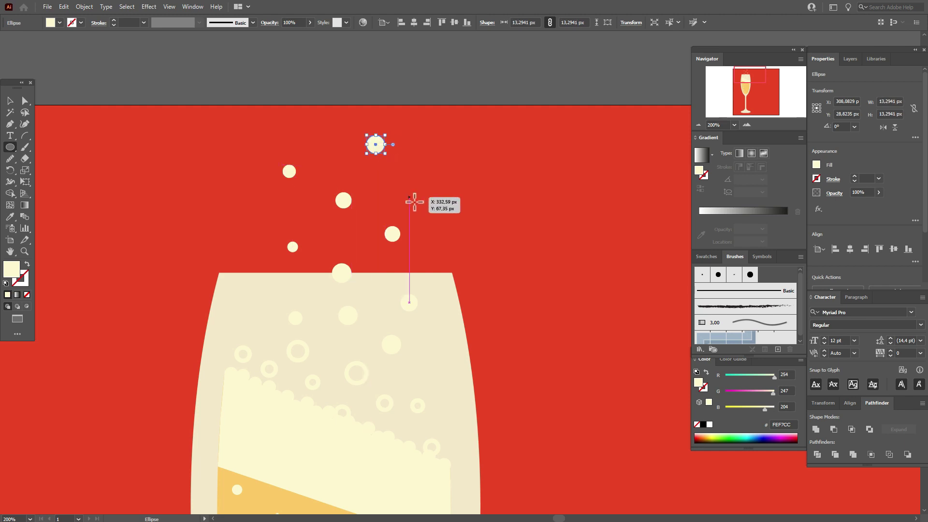
Step: Turn the topmost circle, the middle one and the one on the rim into unfilled rings stroked with the 3 pt. Round brush
{"action": "left_click", "coordinate": [9, 99]}
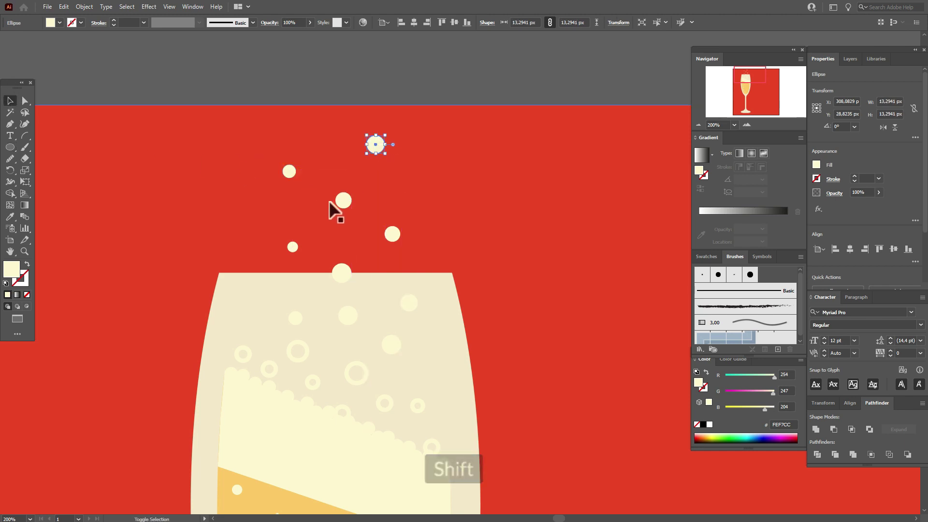
{"action": "left_click", "coordinate": [344, 200], "text": "shift"}
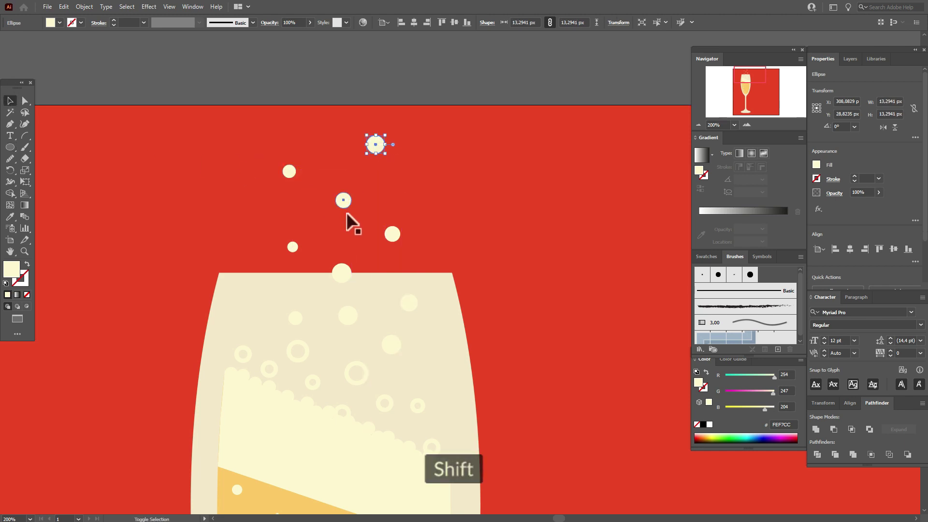
{"action": "left_click", "coordinate": [341, 273], "text": "shift"}
{"action": "left_click", "coordinate": [27, 263]}
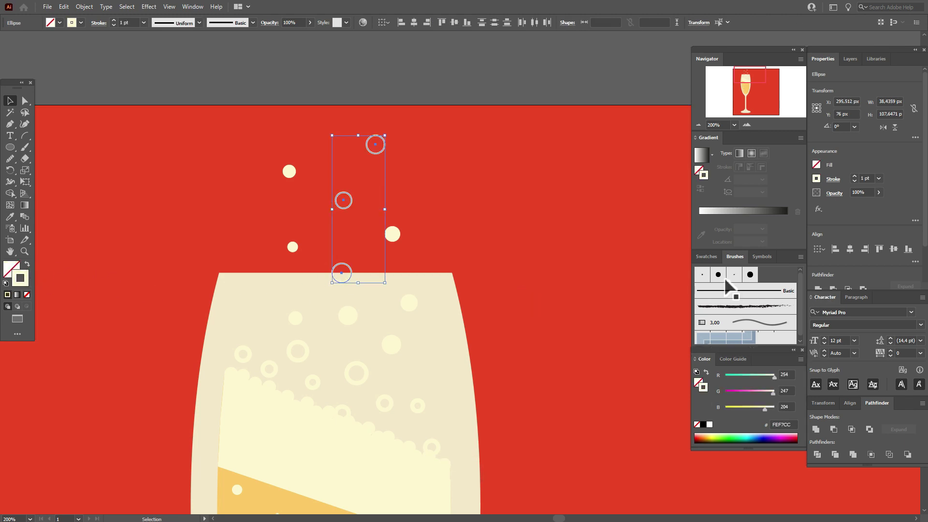
{"action": "left_click", "coordinate": [702, 274]}
{"action": "left_click", "coordinate": [436, 69]}
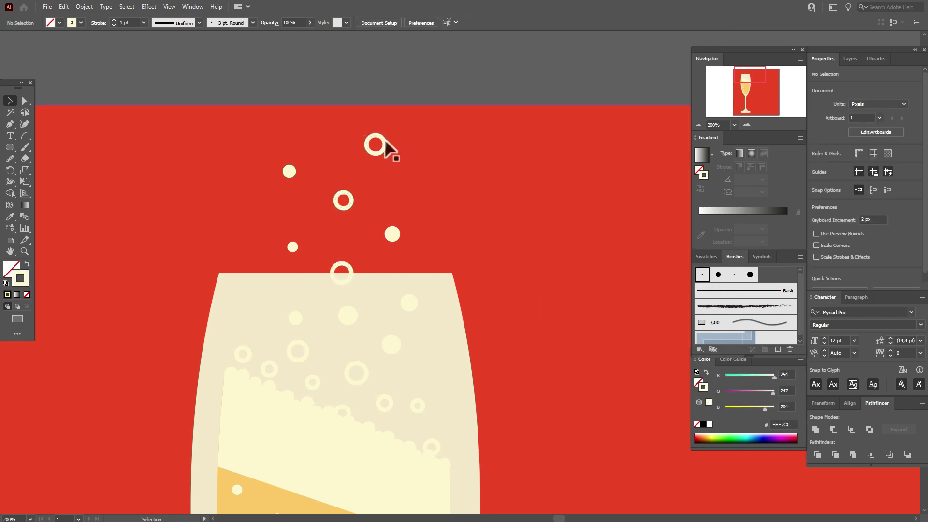
Step: Enlarge the topmost ring above the glass and shrink the ring below it to about 8 px, shifted slightly left
{"action": "left_click_drag", "start_coordinate": [388, 149], "coordinate": [398, 145]}
{"action": "key", "text": "v"}
{"action": "left_click_drag", "start_coordinate": [346, 205], "coordinate": [332, 200]}
{"action": "left_click_drag", "start_coordinate": [331, 200], "coordinate": [335, 202]}
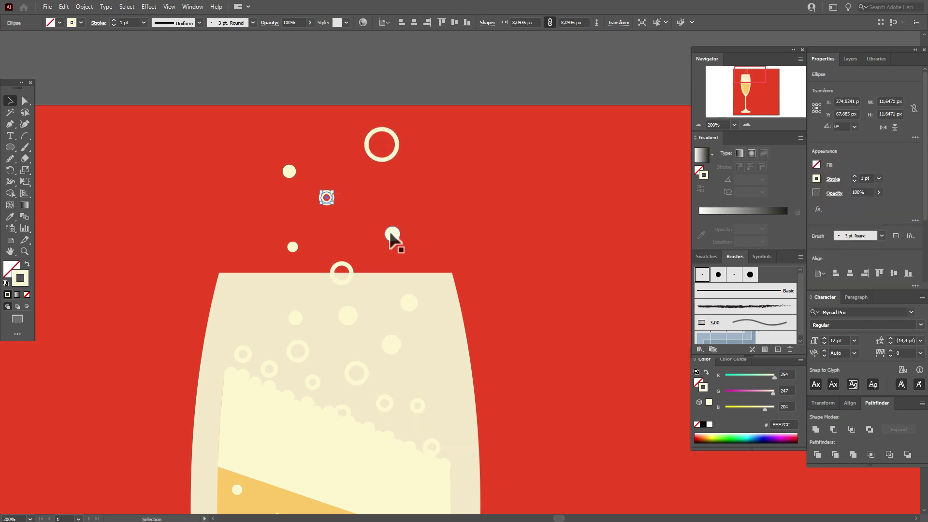
Step: Enlarge the solid circle above the rim's right half to about 18.7 px and resize the ring on the rim
{"action": "left_click", "coordinate": [392, 235]}
{"action": "left_click_drag", "start_coordinate": [391, 226], "coordinate": [392, 217]}
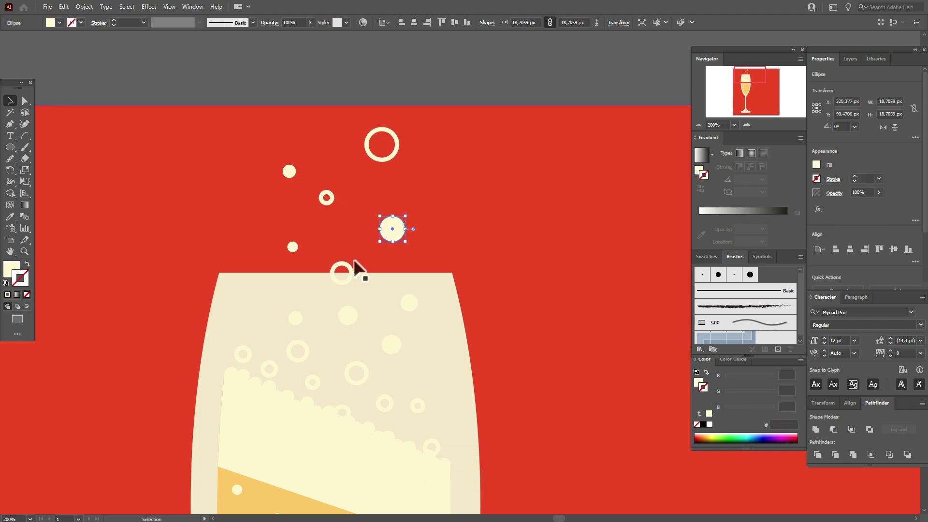
{"action": "left_click", "coordinate": [356, 271]}
{"action": "left_click_drag", "start_coordinate": [357, 274], "coordinate": [360, 279]}
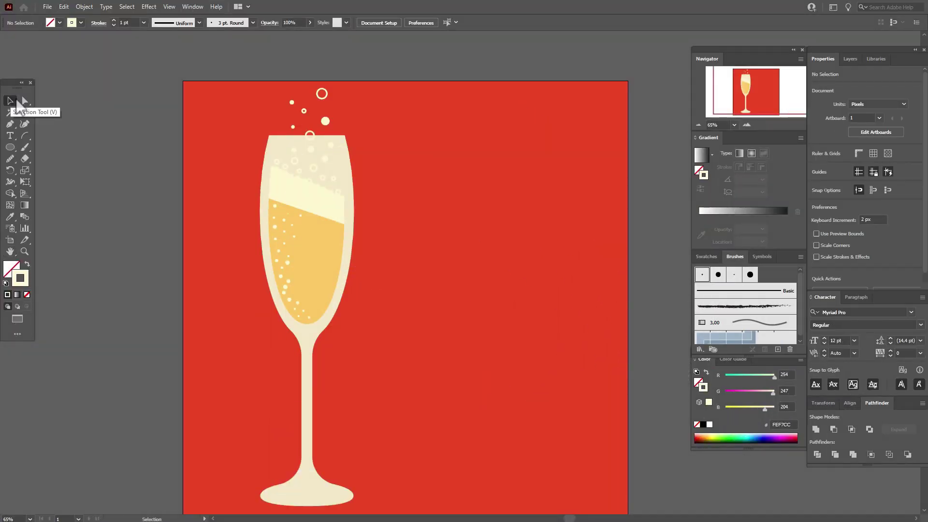
Step: Fill the liquid with a linear gradient running from the golden swatch to pale yellow FEF7CC
{"action": "left_click", "coordinate": [311, 255]}
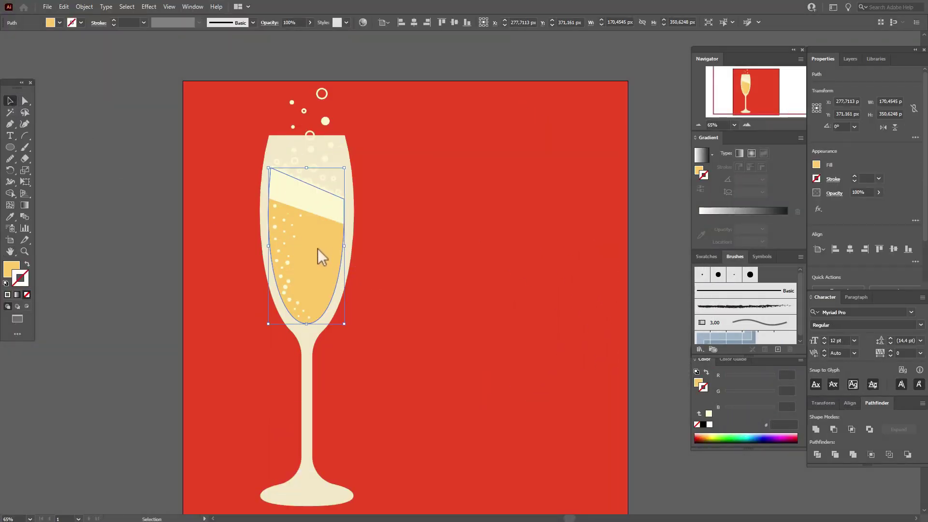
{"action": "left_click", "coordinate": [16, 268]}
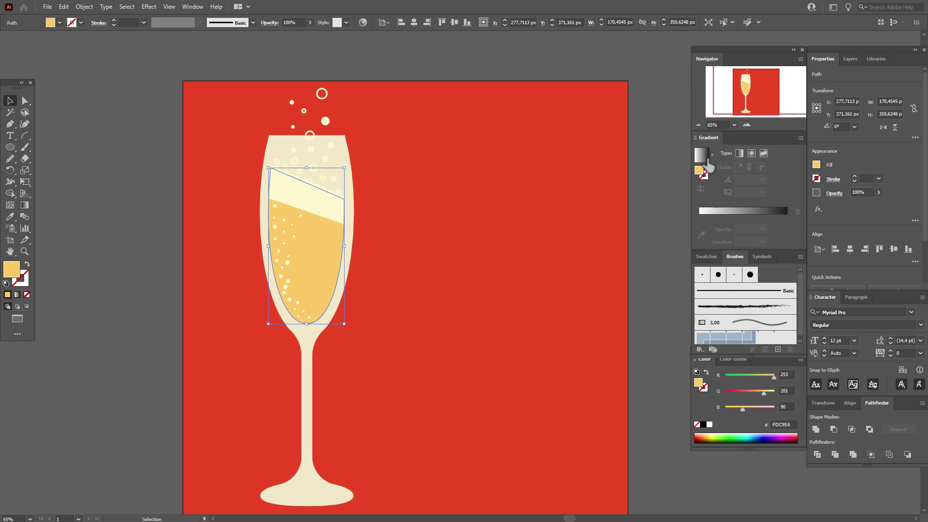
{"action": "left_click", "coordinate": [702, 155]}
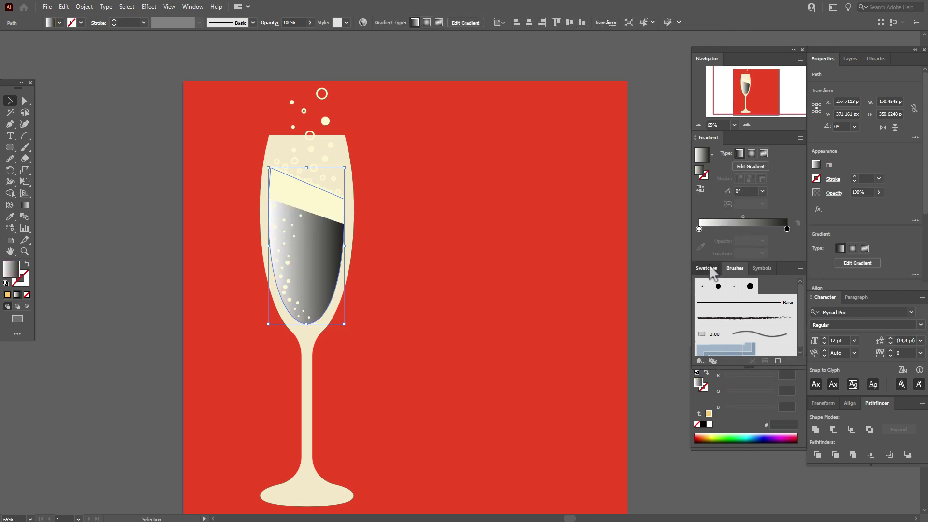
{"action": "left_click", "coordinate": [709, 268]}
{"action": "left_click_drag", "start_coordinate": [741, 301], "coordinate": [699, 229]}
{"action": "left_click_drag", "start_coordinate": [798, 257], "coordinate": [794, 236]}
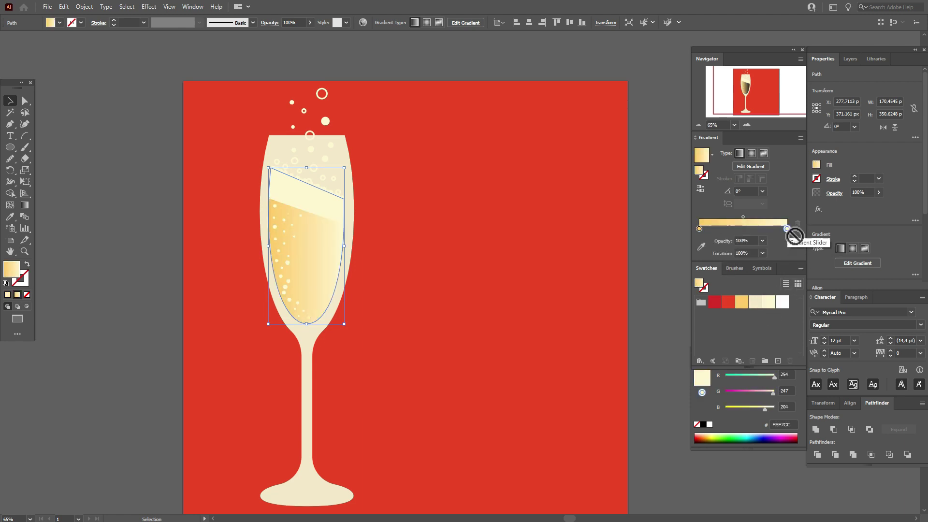
{"action": "left_click", "coordinate": [166, 238]}
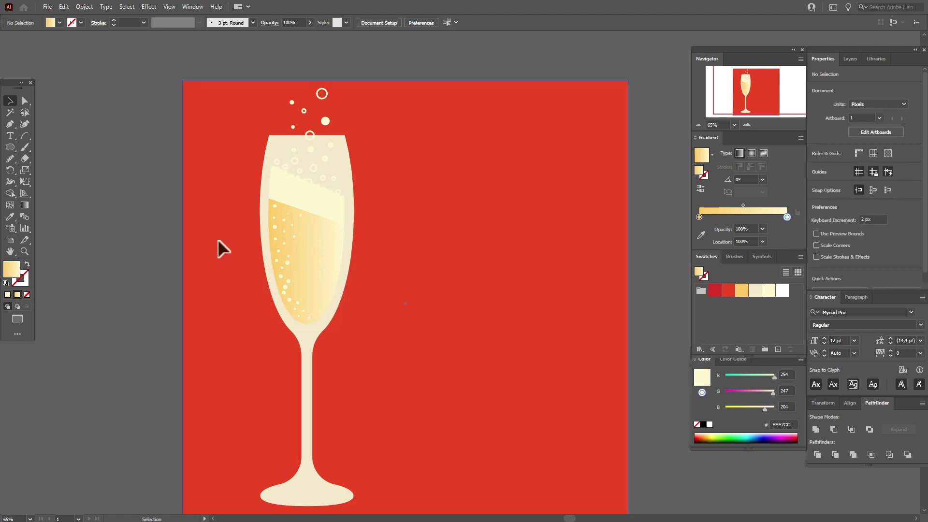
Step: Copy the glass silhouette and paste it in place, in front of the original
{"action": "left_click", "coordinate": [265, 238]}
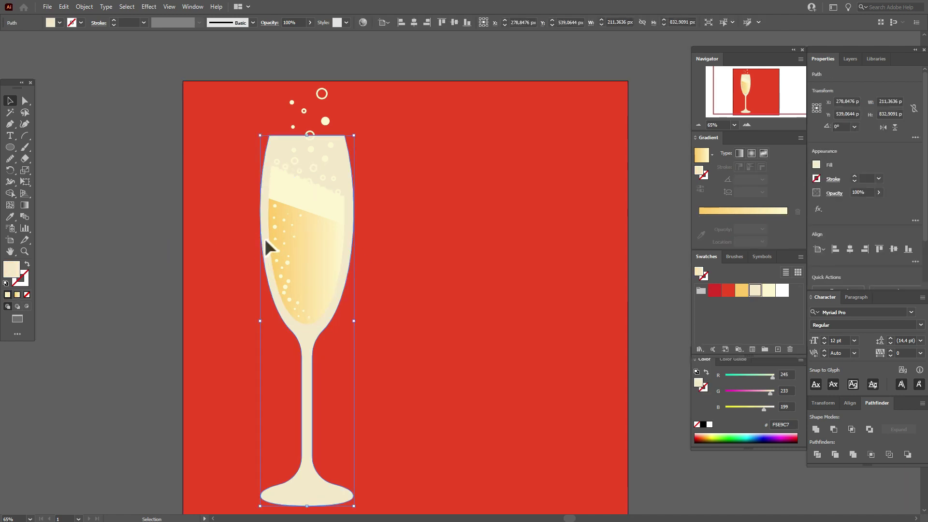
{"action": "key", "text": "ctrl+c"}
{"action": "key", "text": "ctrl+f"}
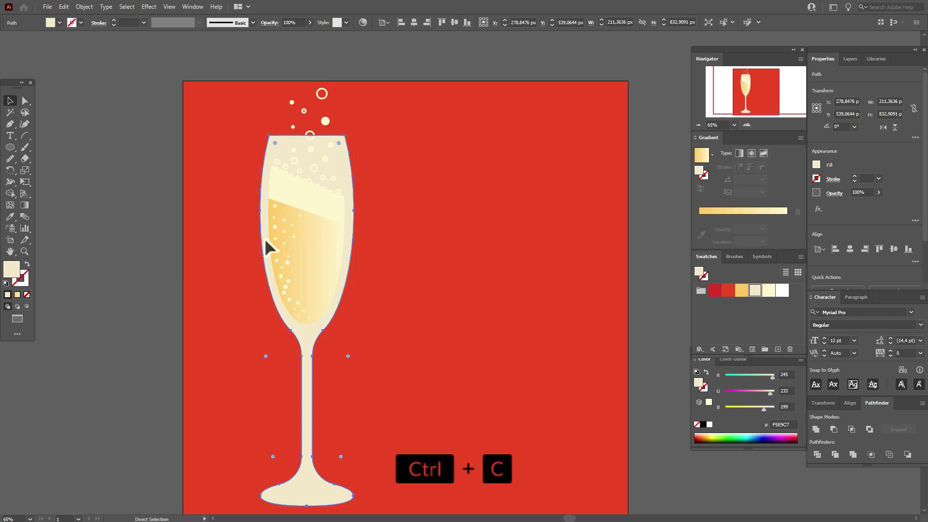
{"action": "key", "text": "ctrl+f"}
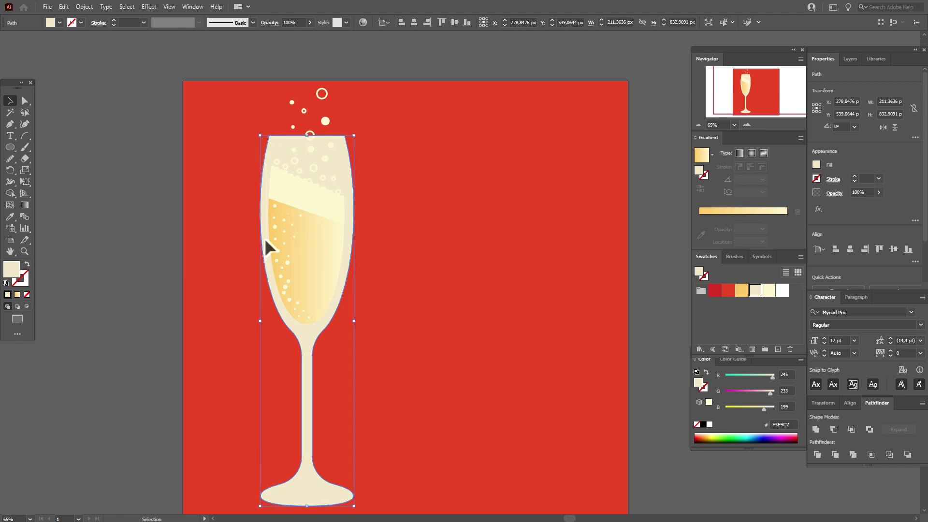
Step: Shift the front glass silhouette copy horizontally to the right by 44 px
{"action": "key", "text": "Right"}
{"action": "key", "text": "Right"}
{"action": "key", "text": "Right"}
{"action": "key", "text": "Right"}
{"action": "key", "text": "Right"}
{"action": "key", "text": "Right"}
{"action": "key", "text": "Right"}
{"action": "key", "text": "Right"}
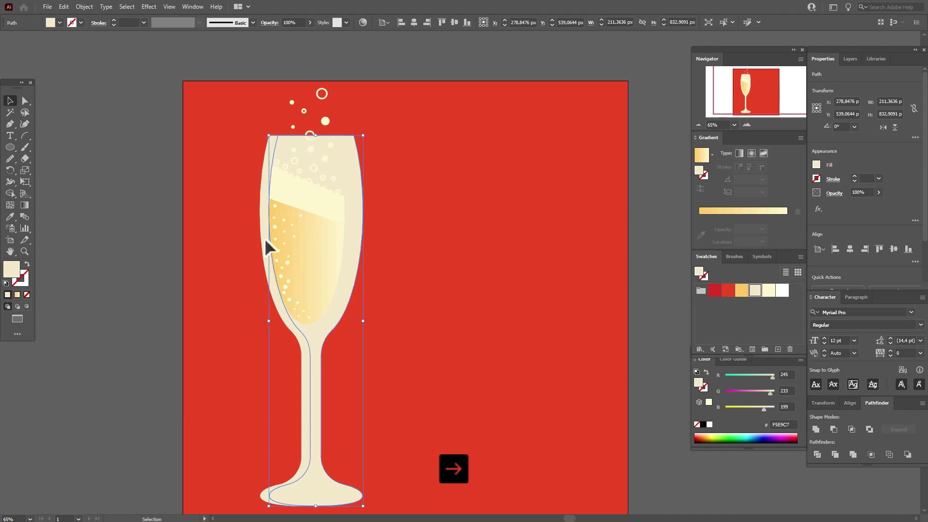
{"action": "key", "text": "Right"}
{"action": "key", "text": "Right"}
{"action": "key", "text": "Right"}
{"action": "key", "text": "Right"}
{"action": "key", "text": "Right"}
{"action": "key", "text": "Right"}
{"action": "key", "text": "Right"}
{"action": "key", "text": "Right"}
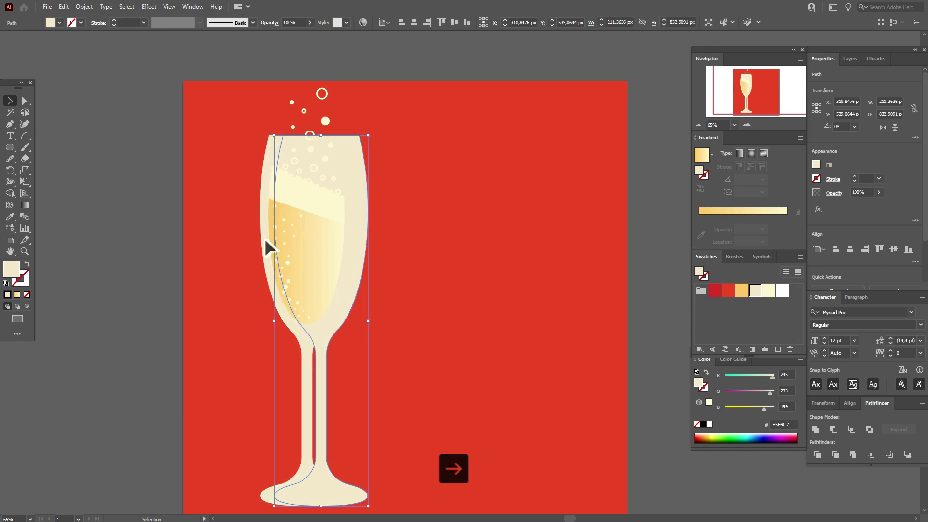
{"action": "key", "text": "Left"}
{"action": "key", "text": "Left"}
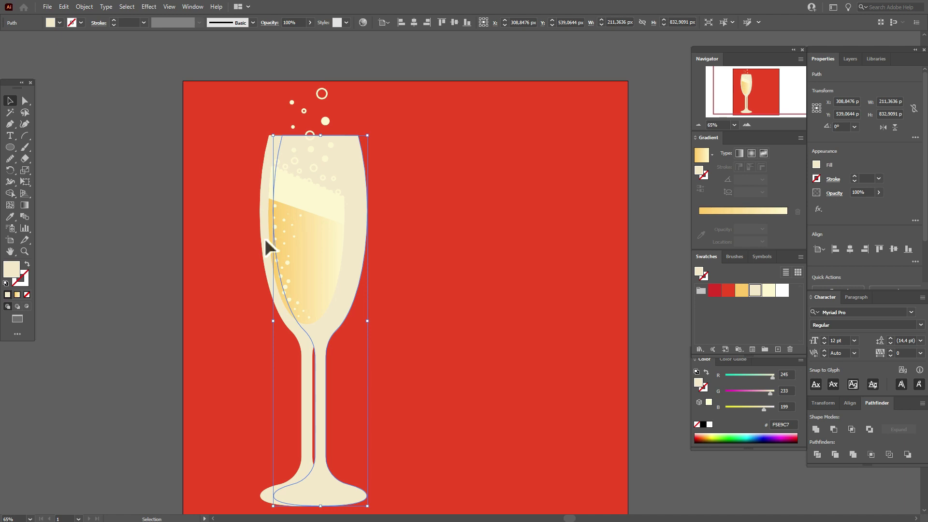
{"action": "key", "text": "Right"}
{"action": "key", "text": "Right"}
{"action": "key", "text": "Right"}
{"action": "key", "text": "Right"}
{"action": "key", "text": "Right"}
{"action": "key", "text": "Right"}
{"action": "key", "text": "Right"}
{"action": "key", "text": "Right"}
{"action": "key", "text": "Right"}
{"action": "key", "text": "Right"}
{"action": "key", "text": "Right"}
{"action": "key", "text": "Right"}
{"action": "key", "text": "Right"}
{"action": "key", "text": "Right"}
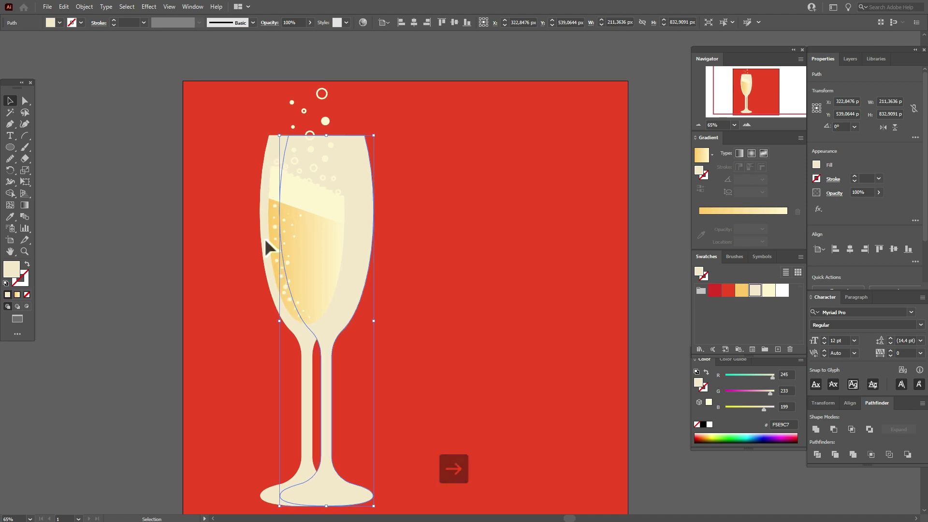
Step: Subtract the shifted copy from the silhouette beneath it with Minus Front and bring the remaining left-side sliver to the front
{"action": "left_click", "coordinate": [264, 260], "text": "shift"}
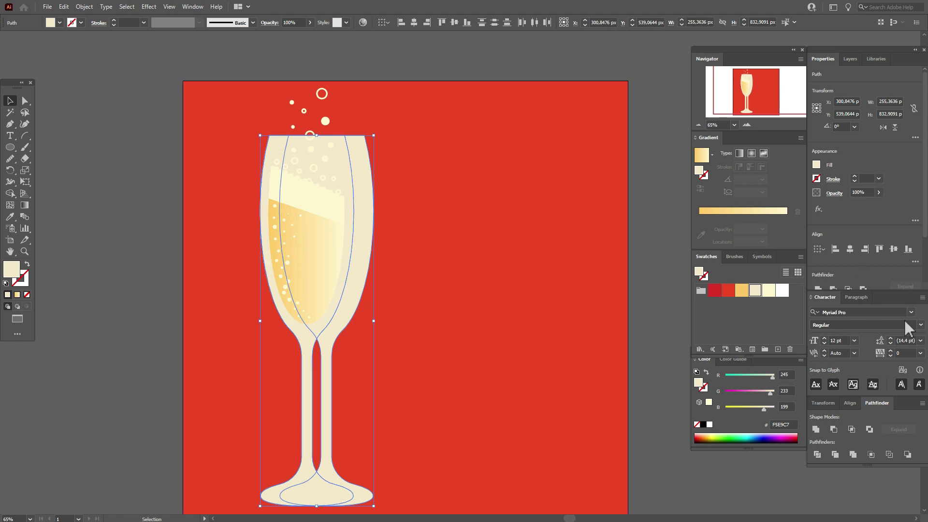
{"action": "left_click", "coordinate": [834, 429]}
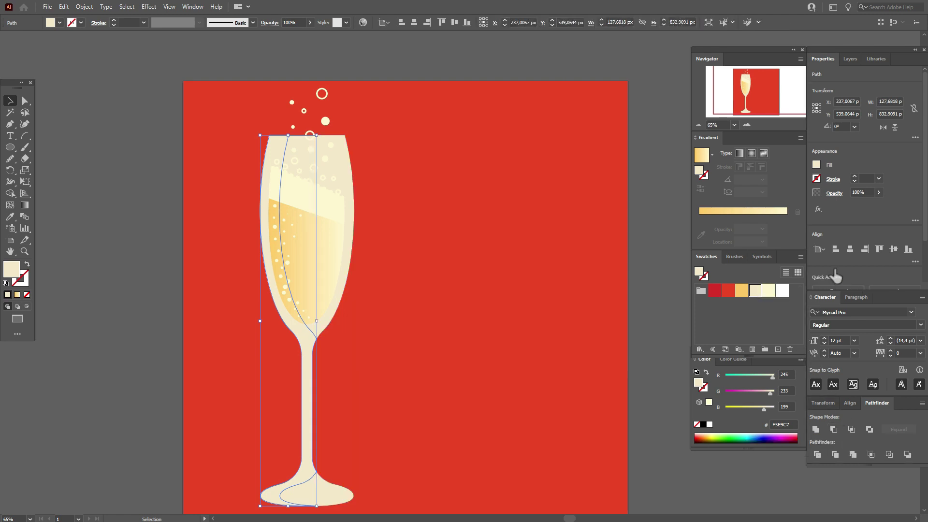
{"action": "right_click", "coordinate": [321, 277]}
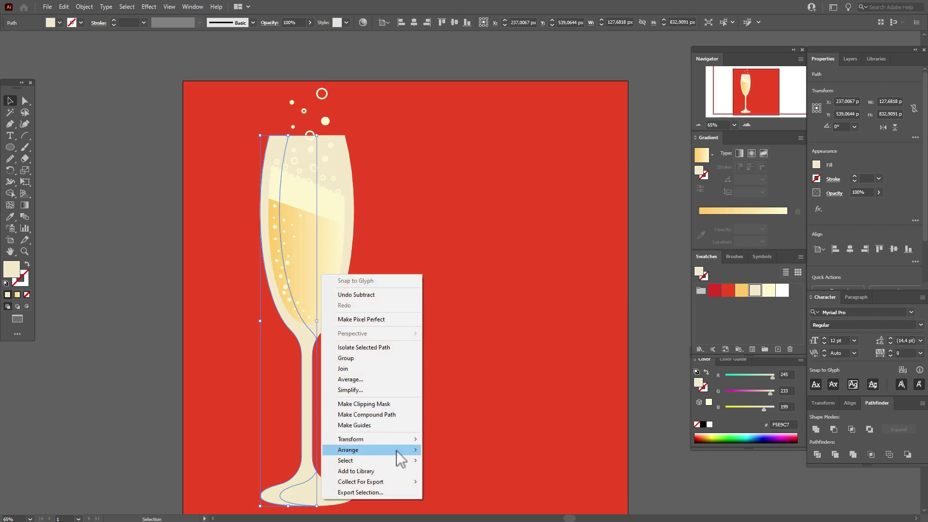
{"action": "mouse_move", "coordinate": [398, 450]}
{"action": "left_click", "coordinate": [465, 450]}
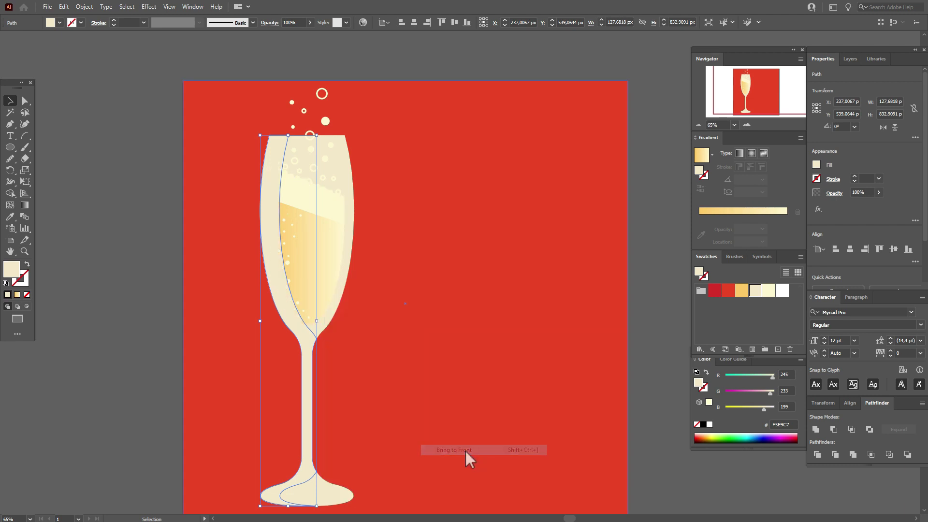
Step: Set the blending mode of the glass's left-side sliver to Multiply
{"action": "left_click", "coordinate": [838, 195]}
{"action": "left_click", "coordinate": [772, 209]}
{"action": "key", "text": "Escape"}
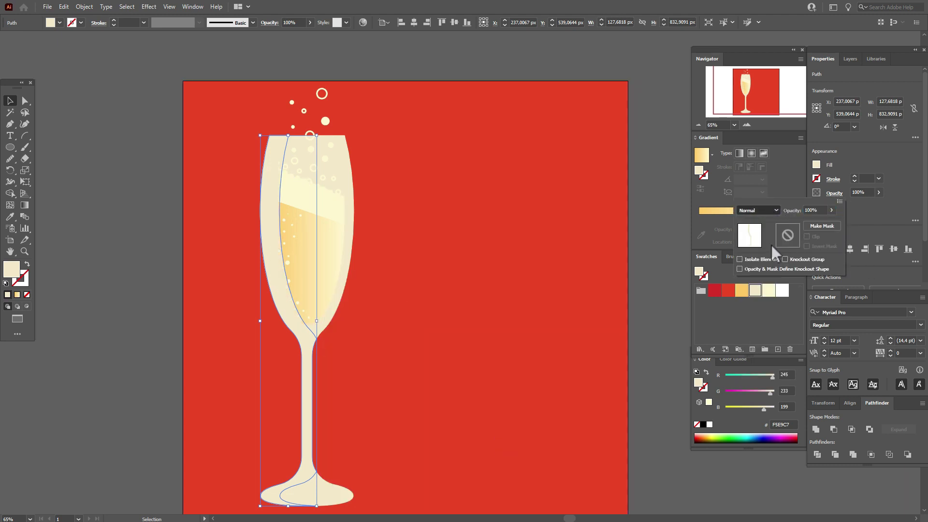
{"action": "key", "text": "Down"}
{"action": "key", "text": "Down"}
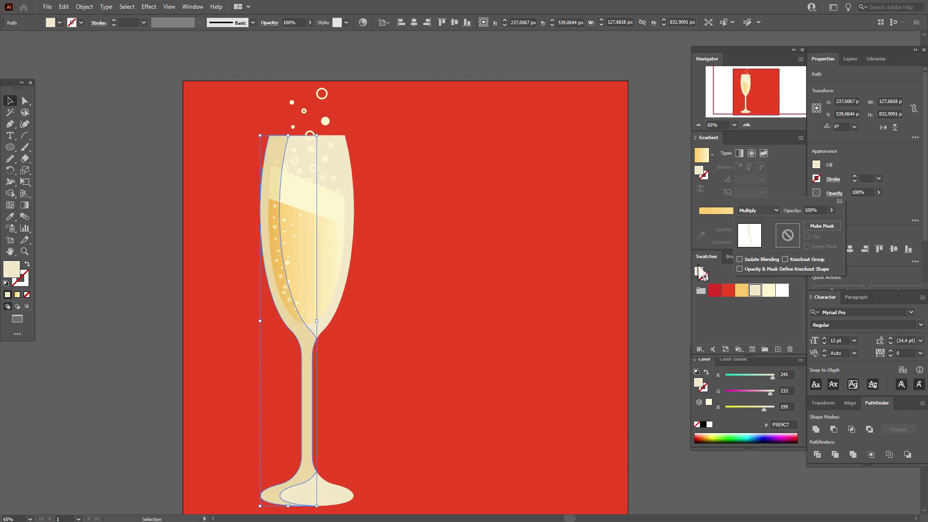
{"action": "left_click", "coordinate": [662, 271]}
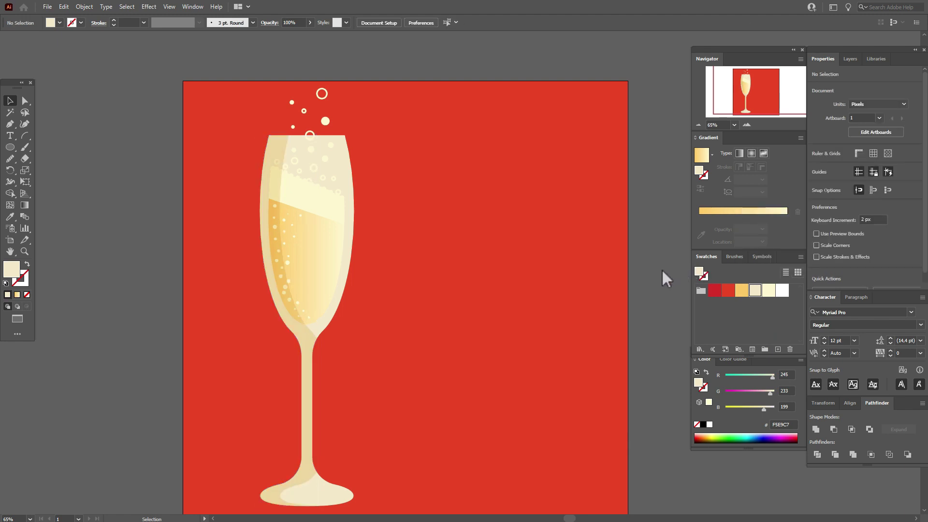
Step: Duplicate the glass silhouette in place and shift the front copy 20 px to the left
{"action": "left_click", "coordinate": [351, 197]}
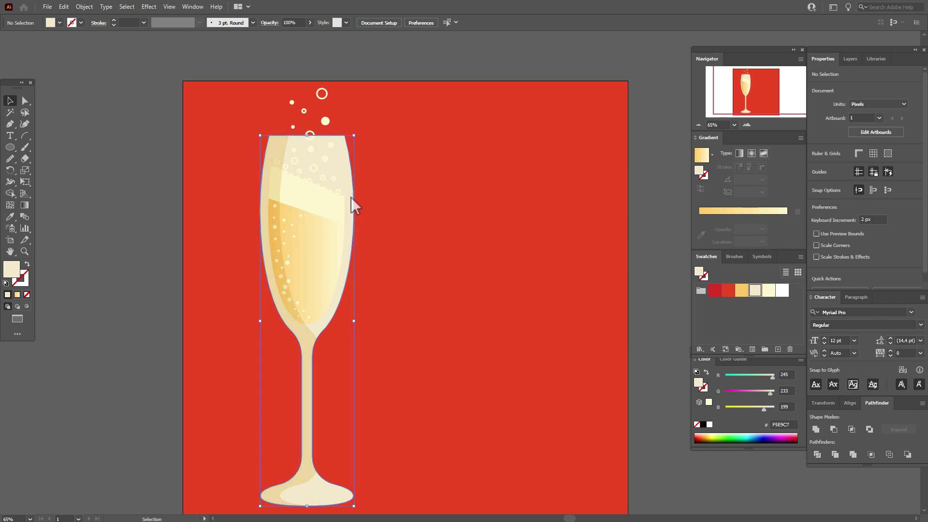
{"action": "key", "text": "ctrl+c"}
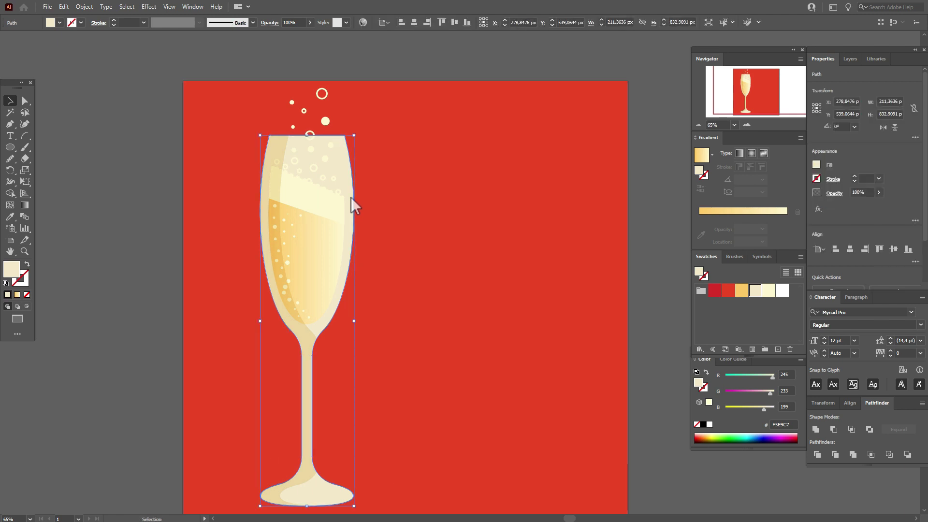
{"action": "key", "text": "Left"}
{"action": "key", "text": "Left"}
{"action": "key", "text": "Left"}
{"action": "key", "text": "Left"}
{"action": "key", "text": "Left"}
{"action": "key", "text": "Left"}
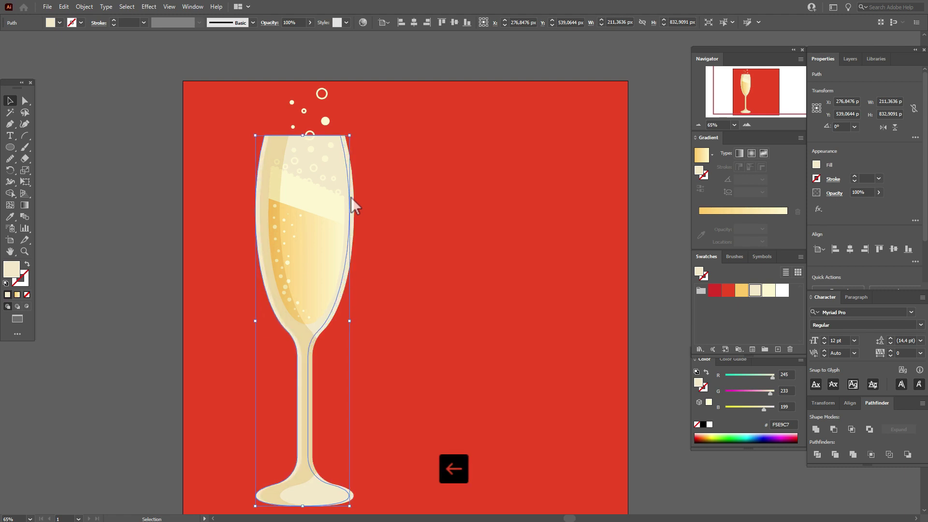
{"action": "key", "text": "Left"}
{"action": "key", "text": "Left"}
{"action": "key", "text": "Left"}
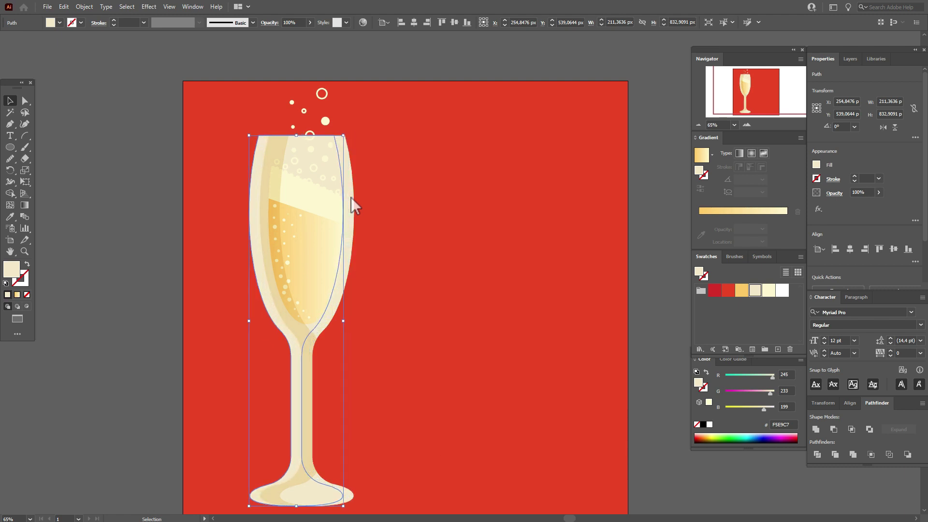
{"action": "key", "text": "Right"}
{"action": "key", "text": "Right"}
{"action": "key", "text": "Right"}
{"action": "key", "text": "Right"}
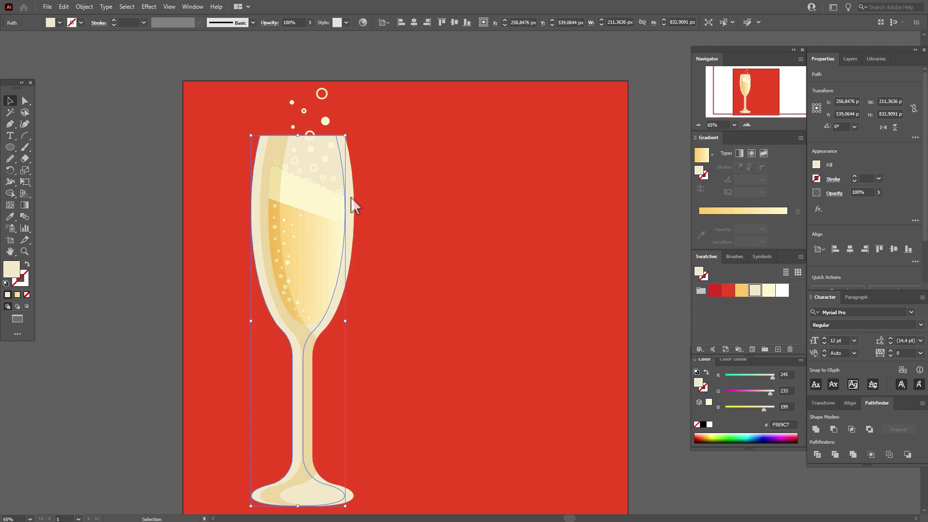
Step: Subtract the left-shifted copy from the silhouette beneath it with Minus Front, leaving a sliver along the glass's right side
{"action": "left_click", "coordinate": [351, 497], "text": "shift"}
{"action": "left_click", "coordinate": [351, 497], "text": "shift"}
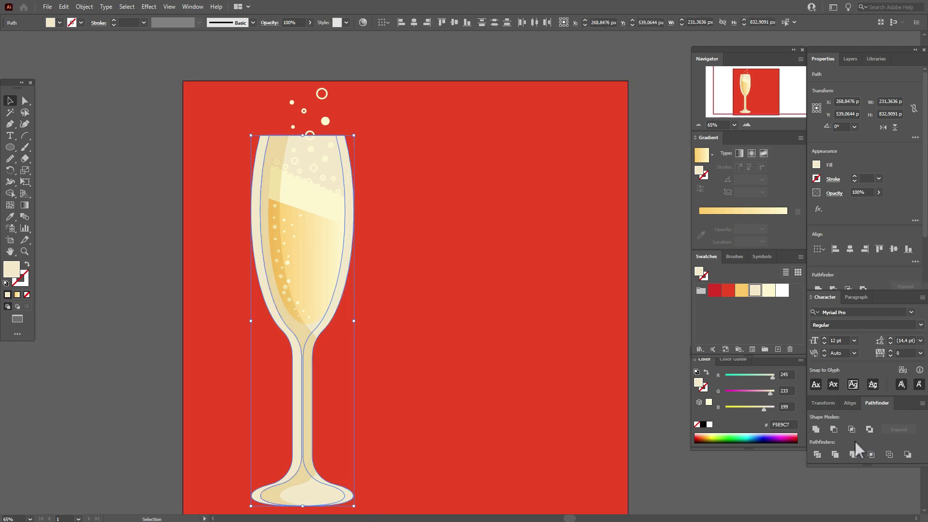
{"action": "left_click", "coordinate": [835, 430]}
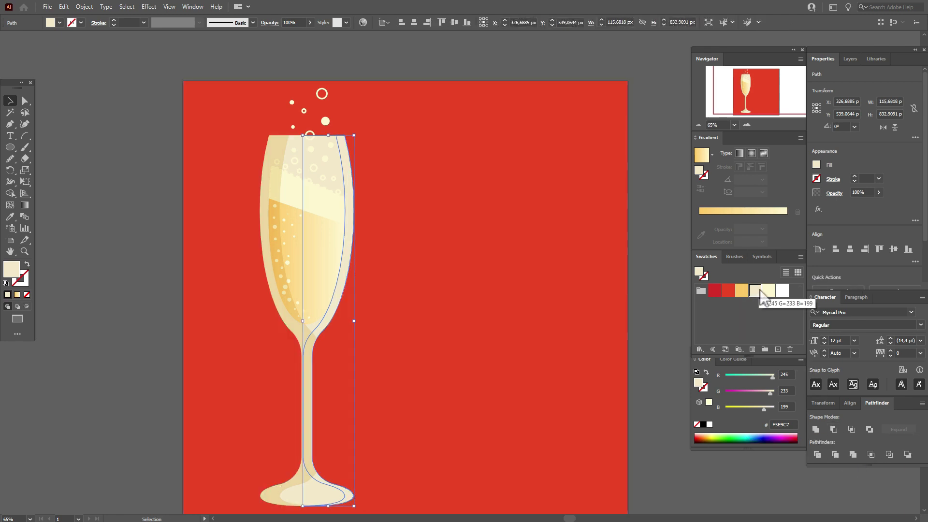
Step: Fill the right-side sliver with white and set its opacity to 50%
{"action": "left_click", "coordinate": [787, 295]}
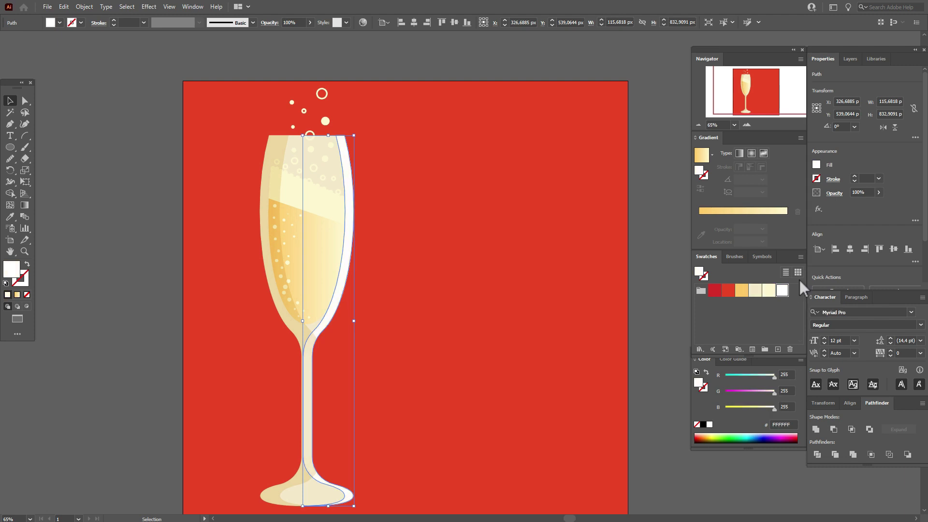
{"action": "type", "text": "50"}
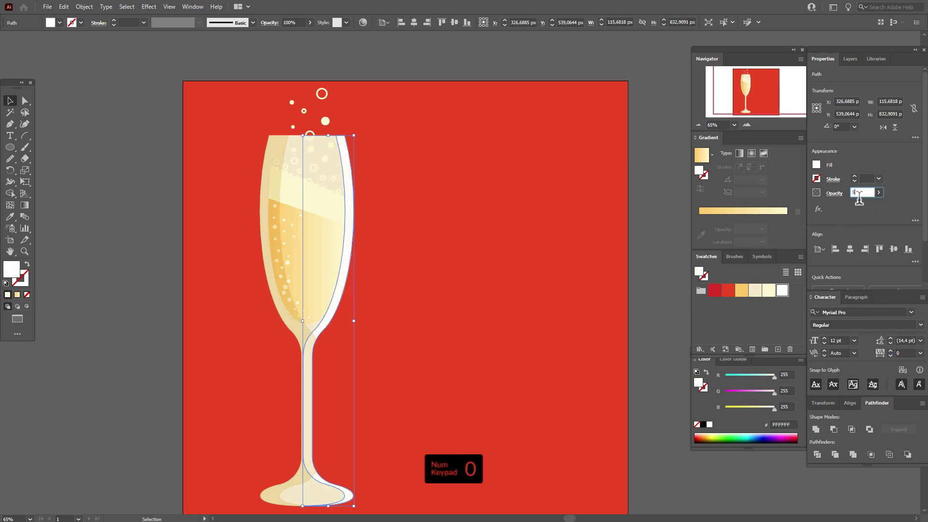
{"action": "key", "text": "Return"}
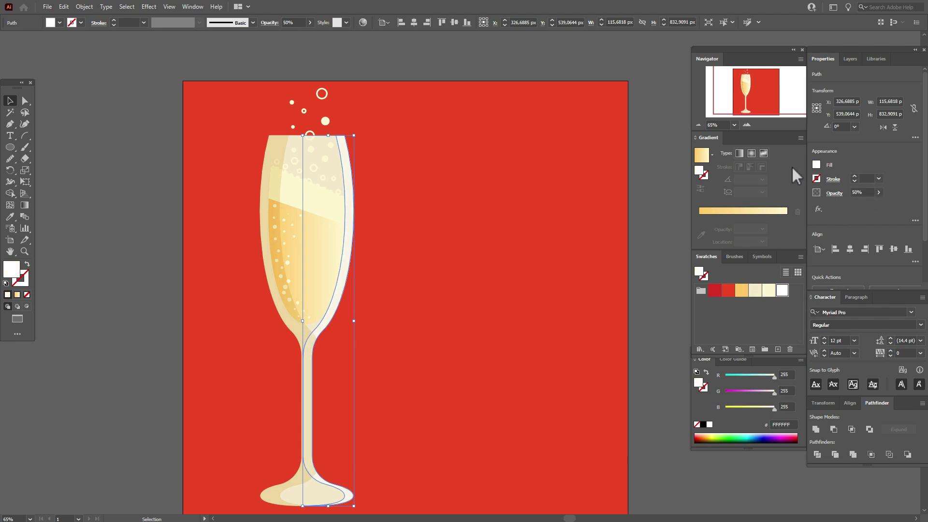
Step: Widen the white highlight over the bowl by shifting its two upper inner-edge anchor points left
{"action": "left_click", "coordinate": [25, 101]}
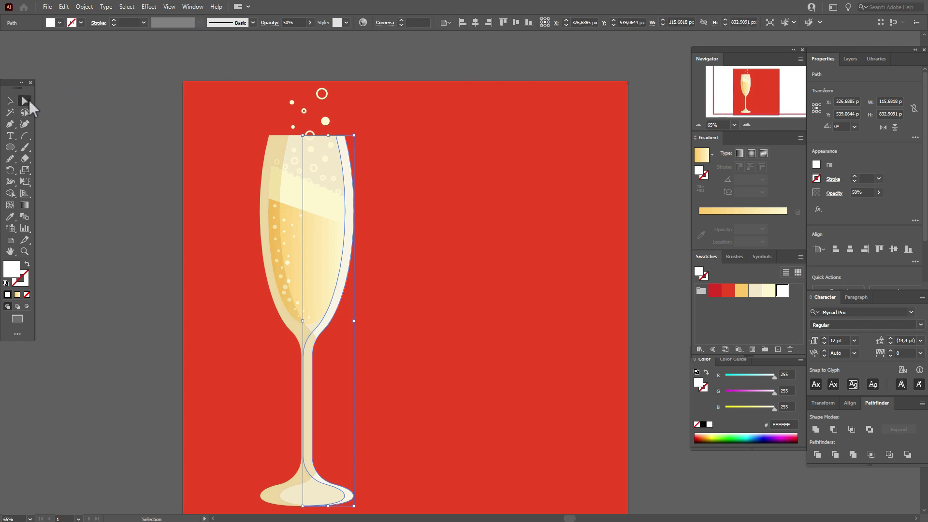
{"action": "left_click", "coordinate": [126, 150]}
{"action": "left_click", "coordinate": [343, 140]}
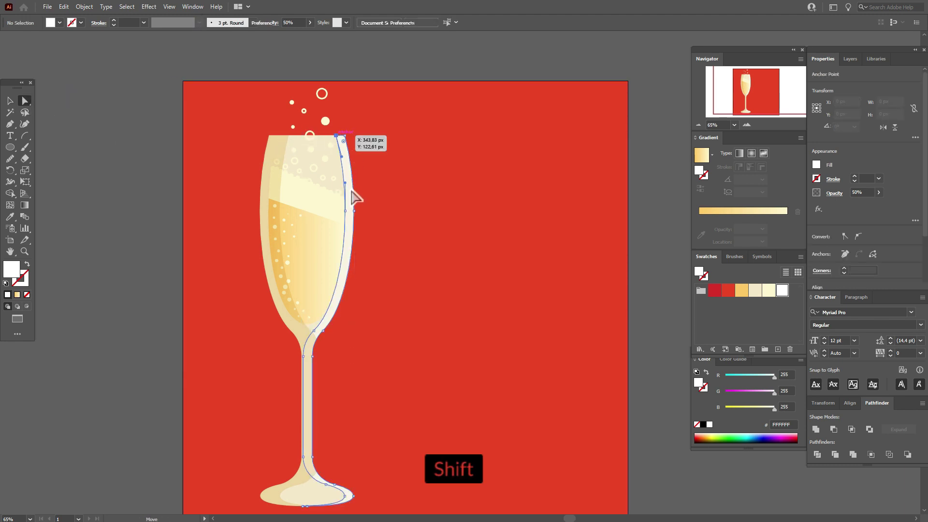
{"action": "left_click", "coordinate": [346, 212], "text": "shift"}
{"action": "left_click", "coordinate": [346, 211], "text": "shift"}
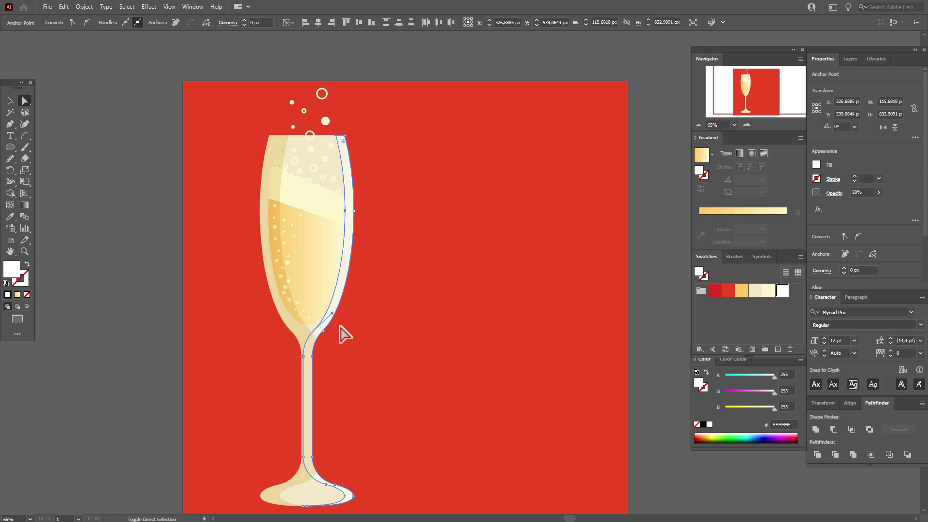
{"action": "key", "text": "Left"}
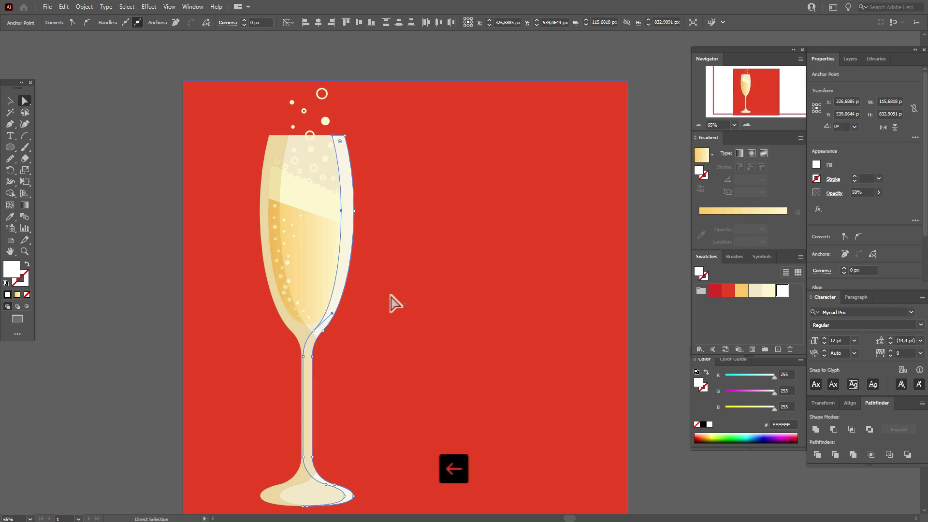
{"action": "key", "text": "Left"}
{"action": "key", "text": "Left"}
{"action": "key", "text": "Left"}
{"action": "key", "text": "Left"}
{"action": "key", "text": "Left"}
{"action": "key", "text": "Left"}
{"action": "key", "text": "Left"}
{"action": "key", "text": "Left"}
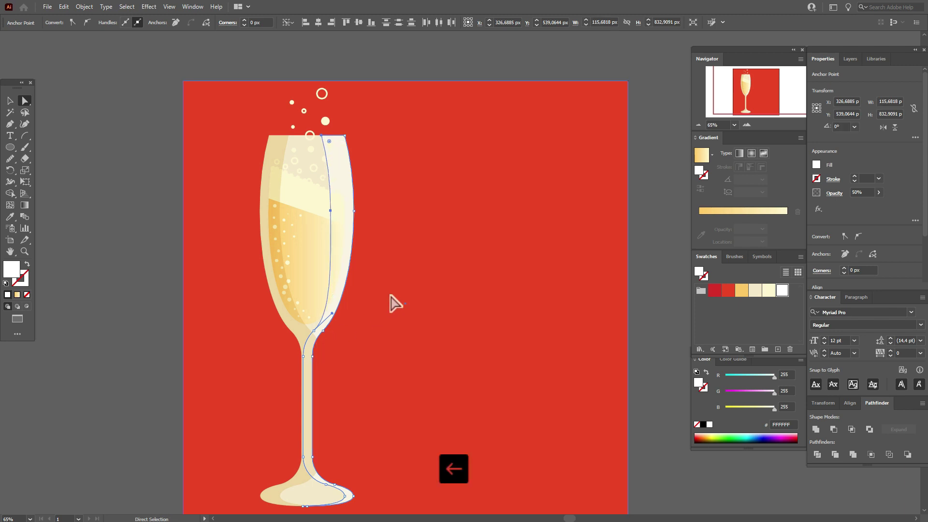
{"action": "key", "text": "Left"}
{"action": "key", "text": "Left"}
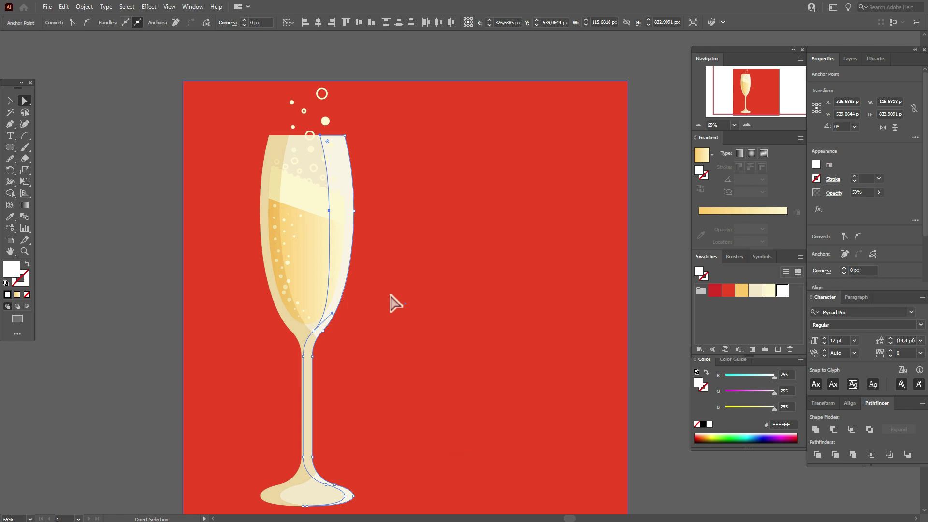
{"action": "left_click", "coordinate": [155, 269]}
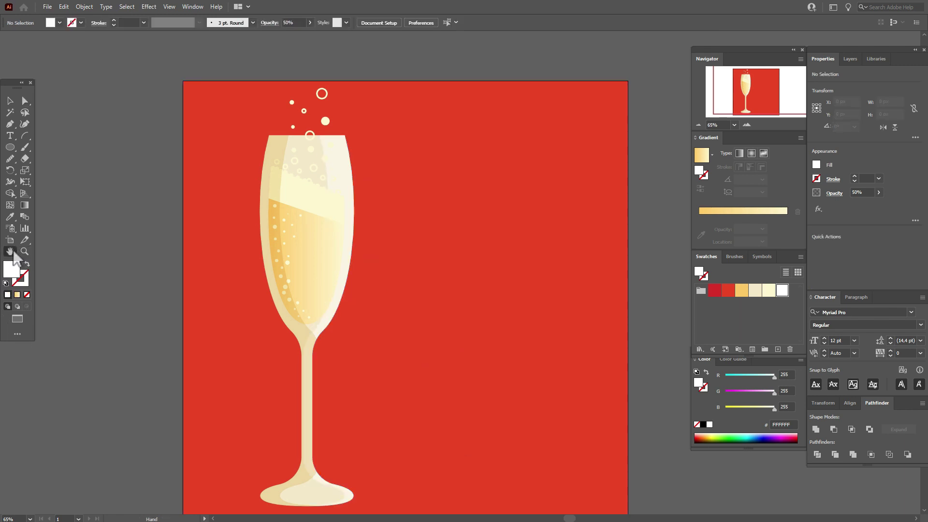
Step: Bring the white highlight on the glass's right side to the front
{"action": "mouse_move", "coordinate": [303, 260]}
{"action": "left_mouse_down"}
{"action": "mouse_move", "coordinate": [312, 252]}
{"action": "mouse_move", "coordinate": [304, 259]}
{"action": "left_mouse_up"}
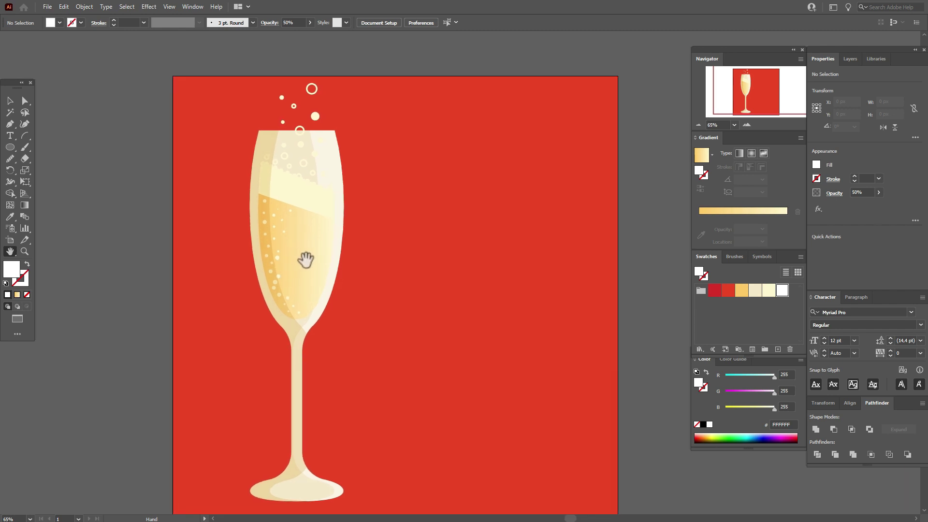
{"action": "left_click", "coordinate": [336, 185]}
{"action": "right_click", "coordinate": [335, 185]}
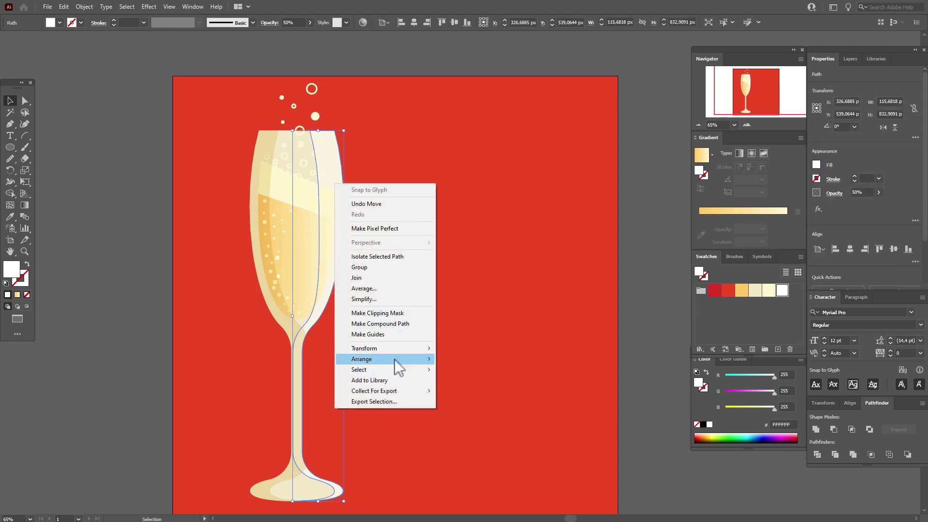
{"action": "mouse_move", "coordinate": [394, 359]}
{"action": "left_click", "coordinate": [466, 357]}
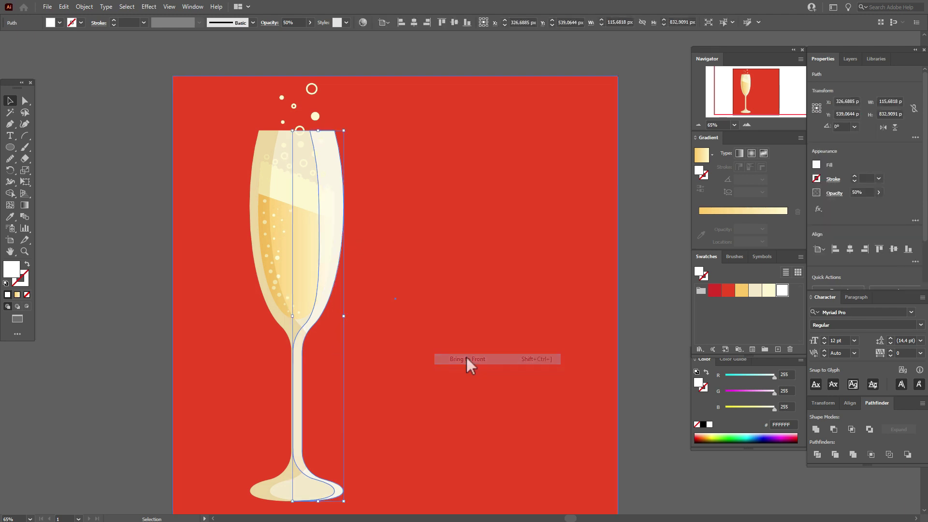
{"action": "left_click", "coordinate": [633, 289]}
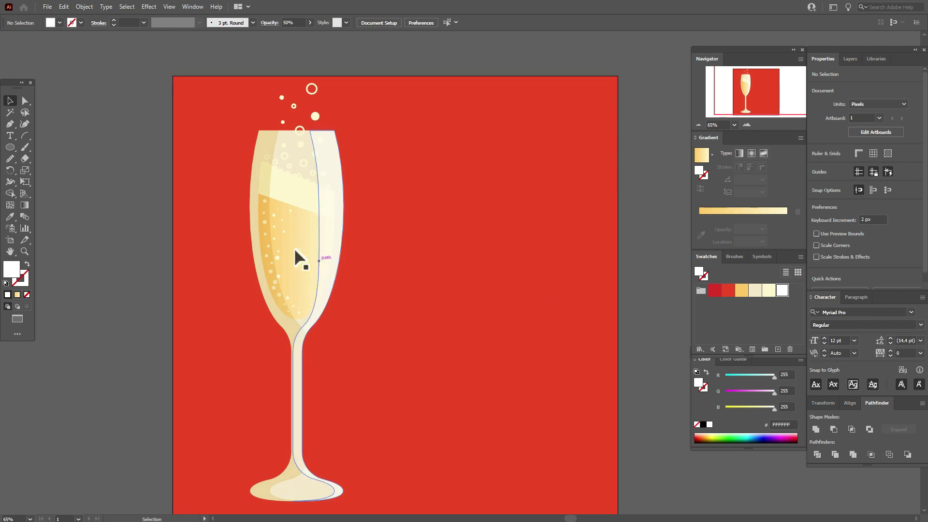
Step: Bring the Multiply shadow on the glass's left side to the front
{"action": "left_click", "coordinate": [255, 238]}
{"action": "right_click", "coordinate": [255, 238]}
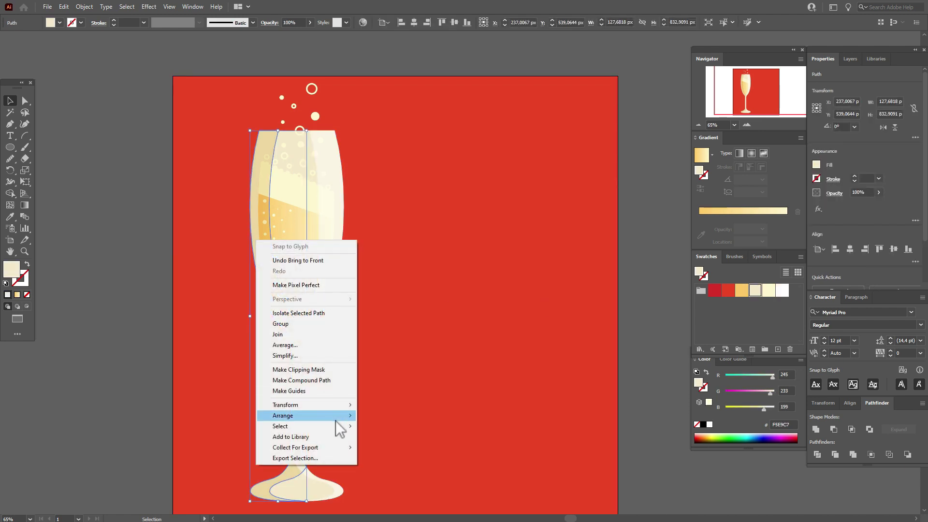
{"action": "mouse_move", "coordinate": [338, 416]}
{"action": "left_click", "coordinate": [382, 414]}
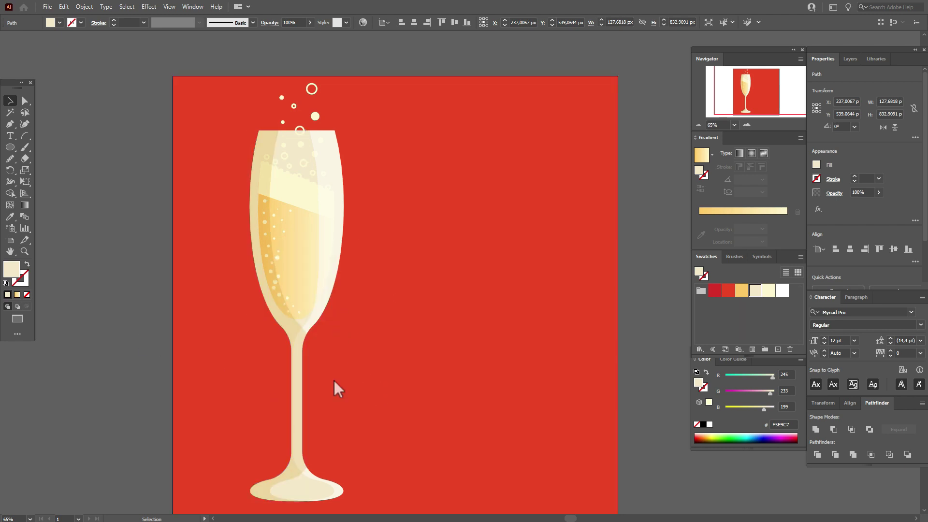
{"action": "left_click", "coordinate": [646, 351]}
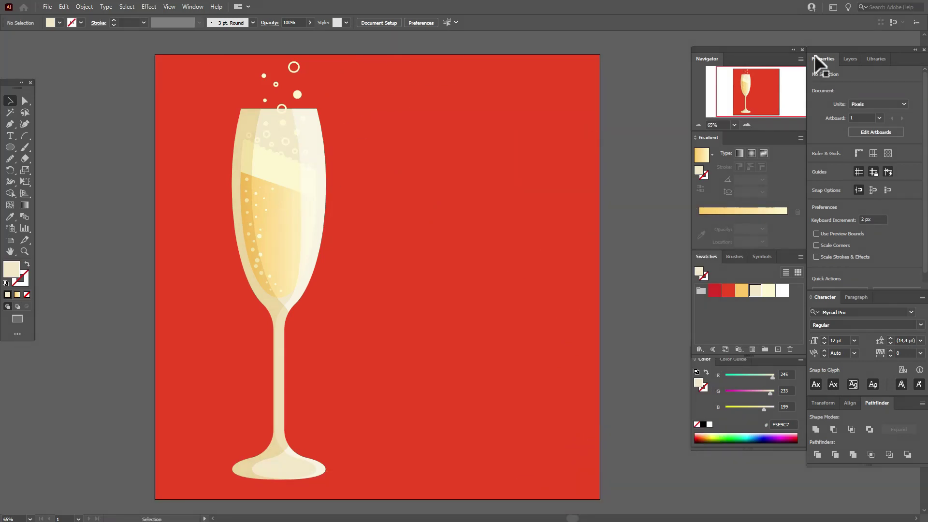
Step: Lock the red background rectangle in the layer list
{"action": "left_click", "coordinate": [851, 60]}
{"action": "left_click", "coordinate": [836, 74]}
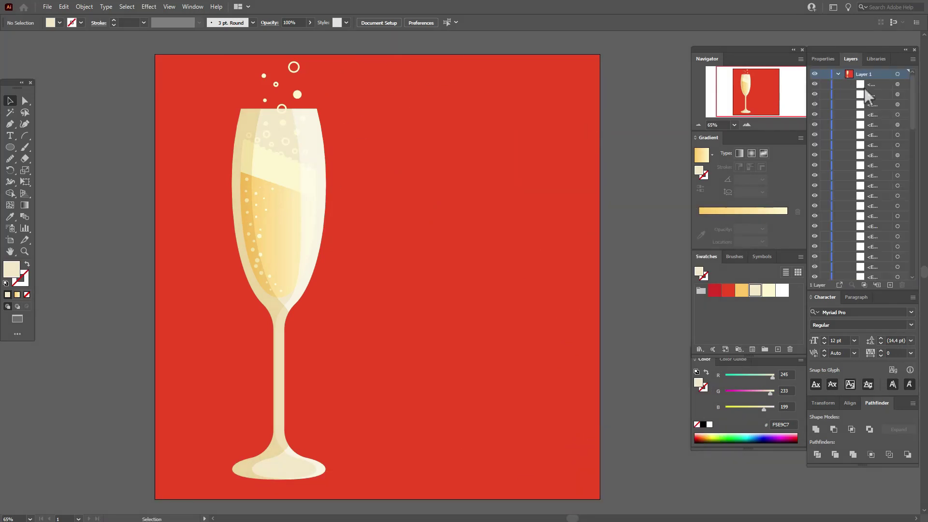
{"action": "left_click_drag", "start_coordinate": [913, 97], "coordinate": [922, 271]}
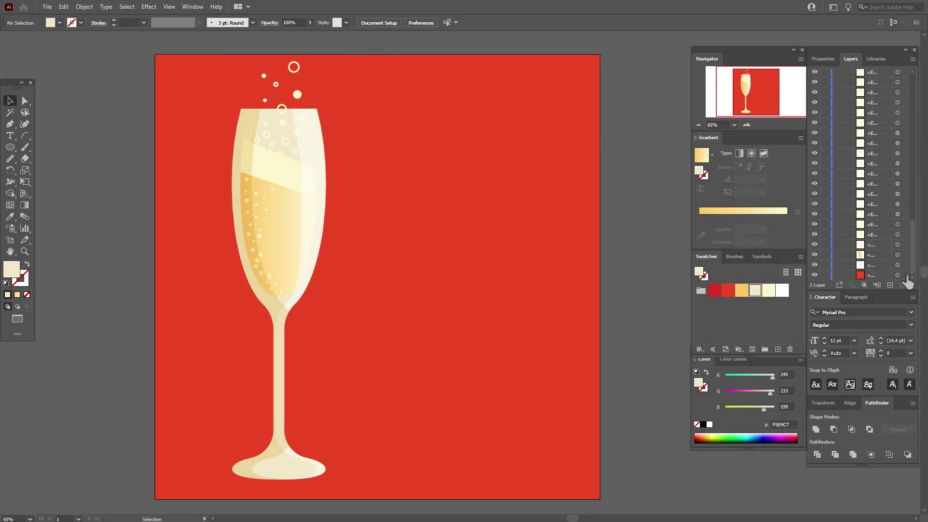
{"action": "left_click", "coordinate": [824, 276]}
Step: Duplicate the whole glass onto the right half of the artboard and reflect the left glass across the vertical axis
{"action": "key", "text": "ctrl+a"}
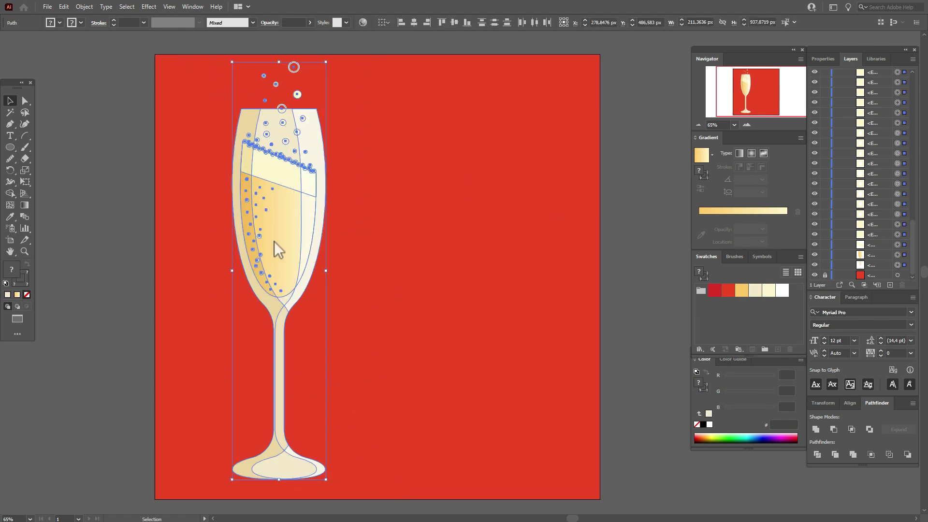
{"action": "mouse_move", "coordinate": [274, 242]}
{"action": "left_mouse_down"}
{"action": "mouse_move", "coordinate": [444, 243]}
{"action": "mouse_move", "coordinate": [283, 239]}
{"action": "left_mouse_up"}
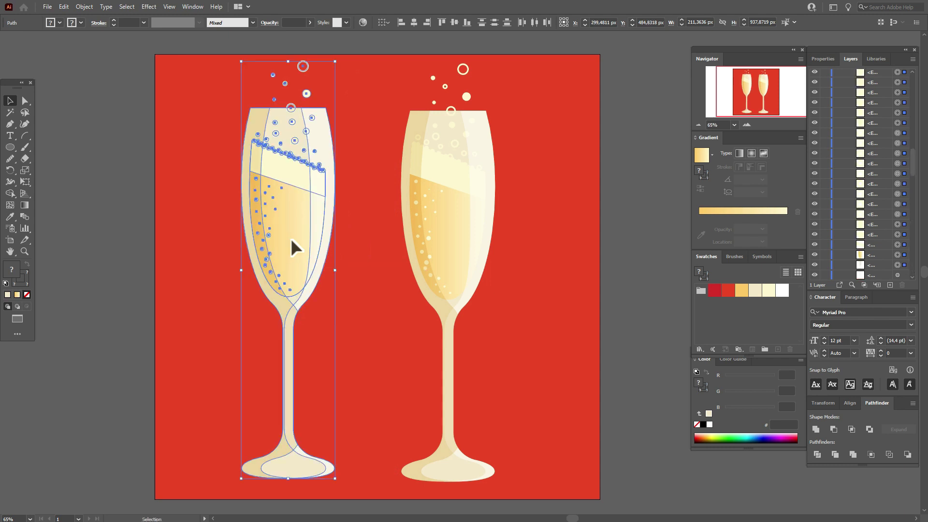
{"action": "right_click", "coordinate": [291, 238]}
{"action": "mouse_move", "coordinate": [358, 393]}
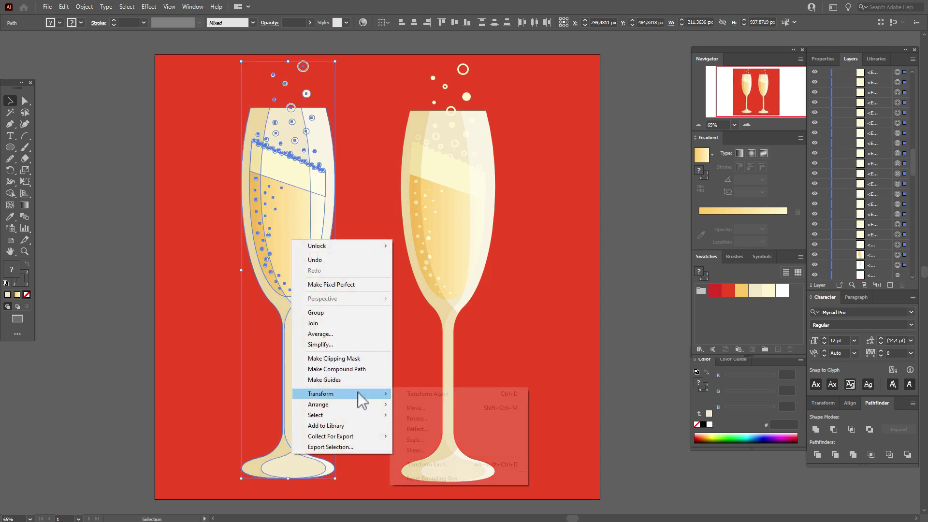
{"action": "left_click", "coordinate": [448, 430]}
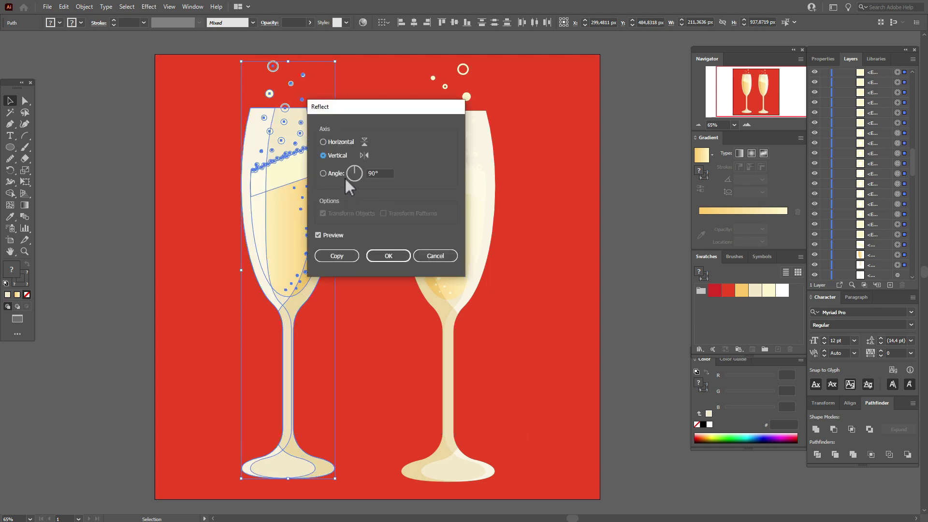
{"action": "left_click", "coordinate": [386, 255]}
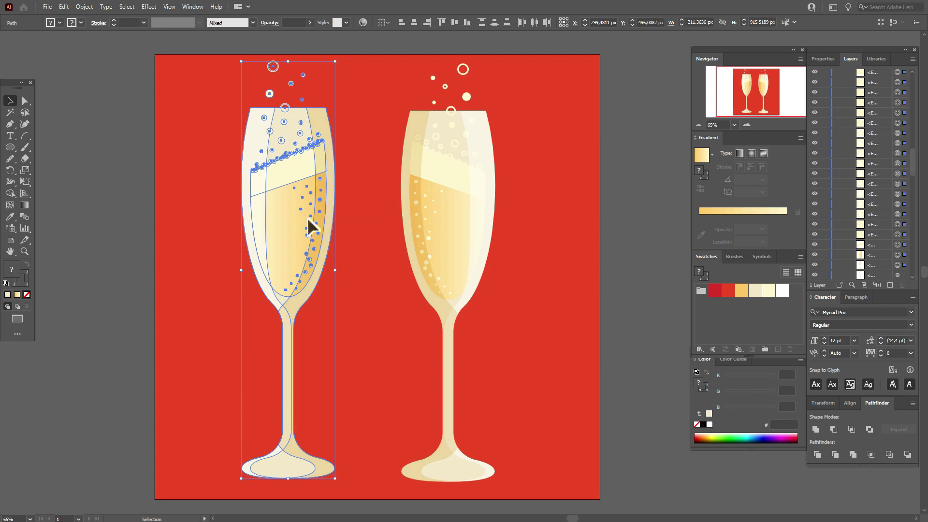
Step: Move the mirrored glass down toward the artboard's left edge and the other glass up and slightly right
{"action": "left_click_drag", "start_coordinate": [300, 220], "coordinate": [265, 232]}
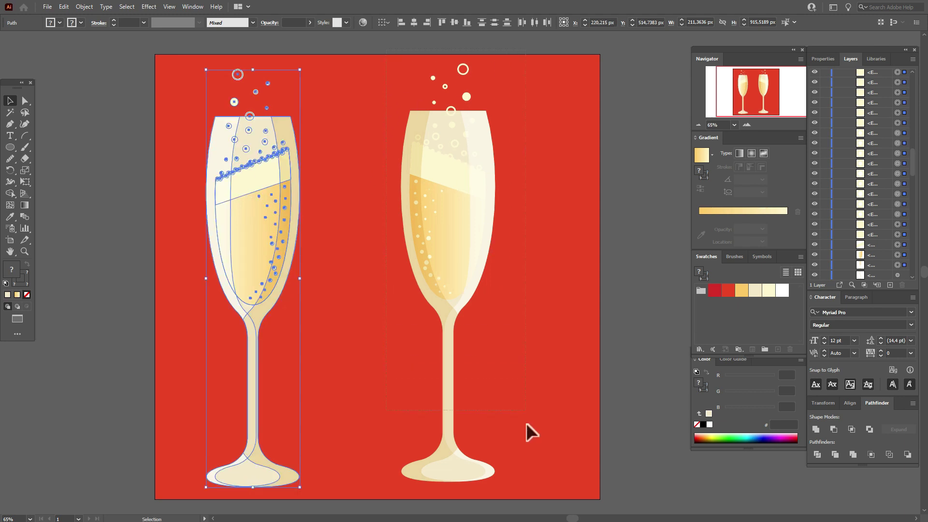
{"action": "left_click", "coordinate": [488, 476]}
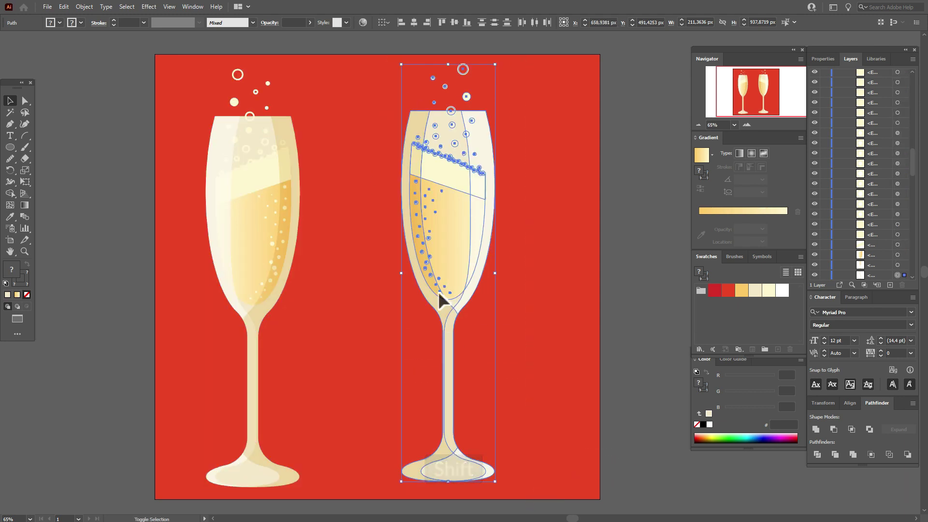
{"action": "left_click_drag", "start_coordinate": [442, 274], "coordinate": [454, 251]}
Step: Scale both glasses down together to about 625 by 920 px overall and center them roughly on the red background
{"action": "key", "text": "ctrl+a"}
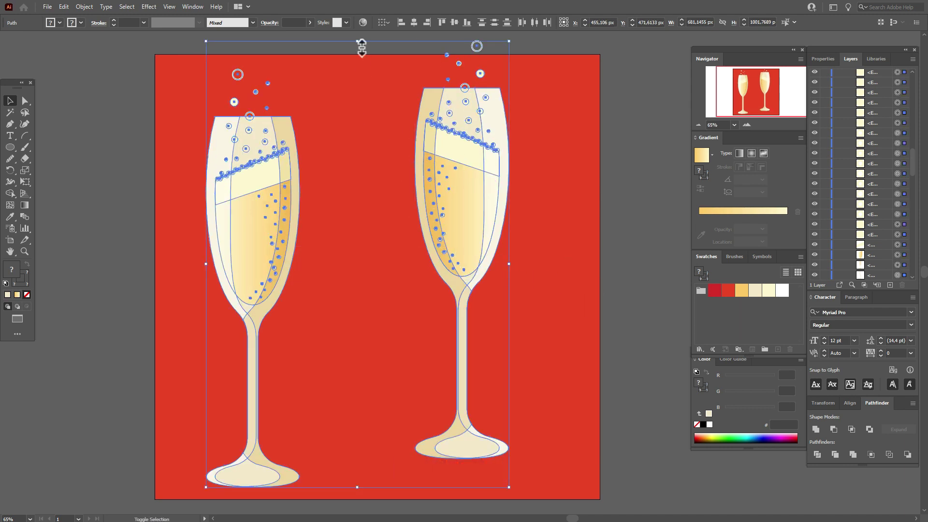
{"action": "left_click_drag", "start_coordinate": [362, 47], "coordinate": [362, 87]}
{"action": "left_click_drag", "start_coordinate": [432, 173], "coordinate": [446, 173]}
{"action": "left_click", "coordinate": [599, 204]}
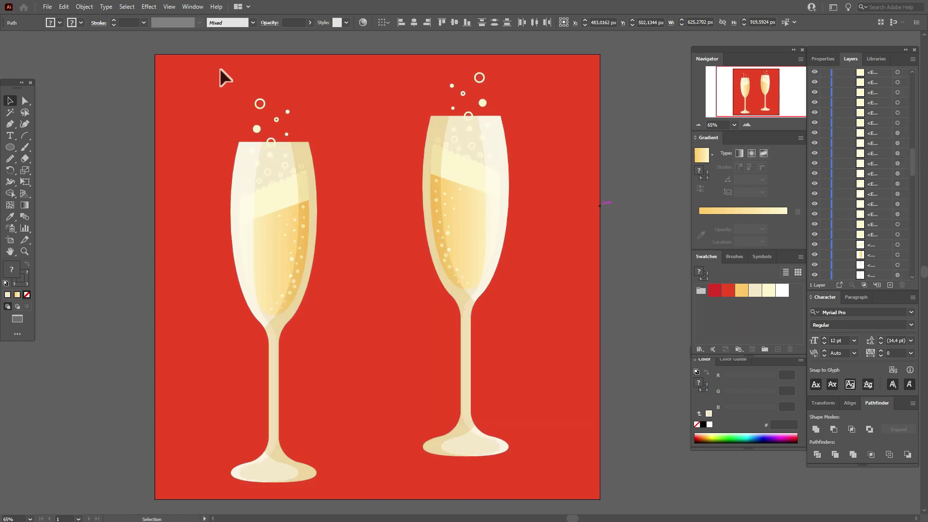
Step: Tilt the left glass clockwise and move it toward the artboard's center
{"action": "left_click_drag", "start_coordinate": [337, 468], "coordinate": [309, 462]}
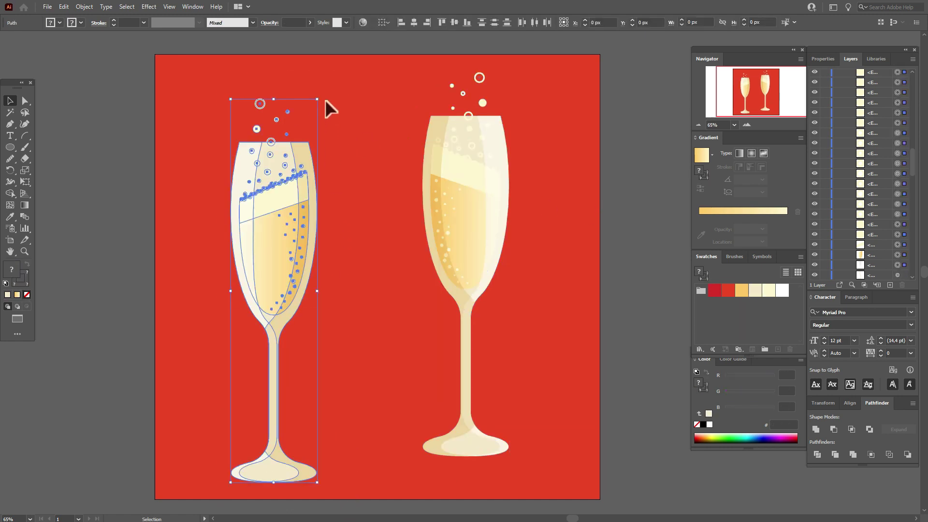
{"action": "left_click_drag", "start_coordinate": [326, 104], "coordinate": [348, 125]}
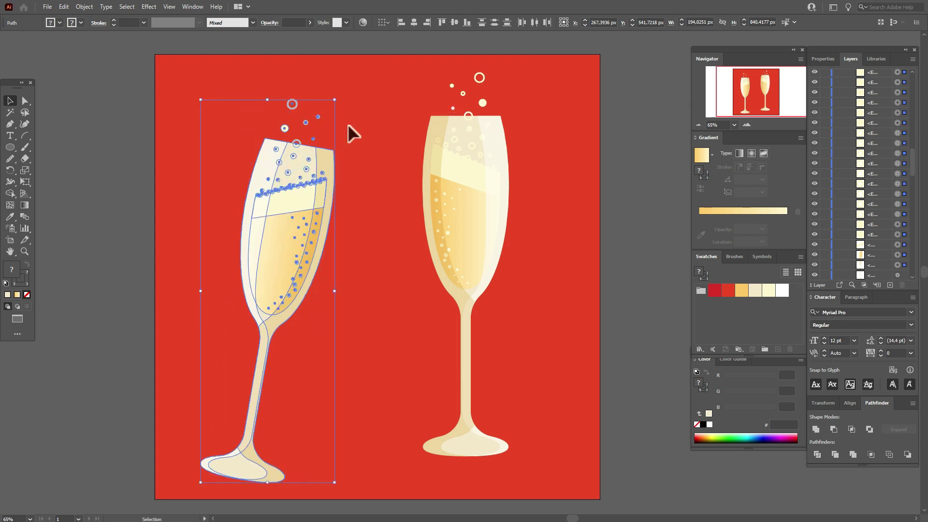
{"action": "left_click_drag", "start_coordinate": [292, 192], "coordinate": [313, 188]}
{"action": "left_click_drag", "start_coordinate": [314, 181], "coordinate": [318, 180]}
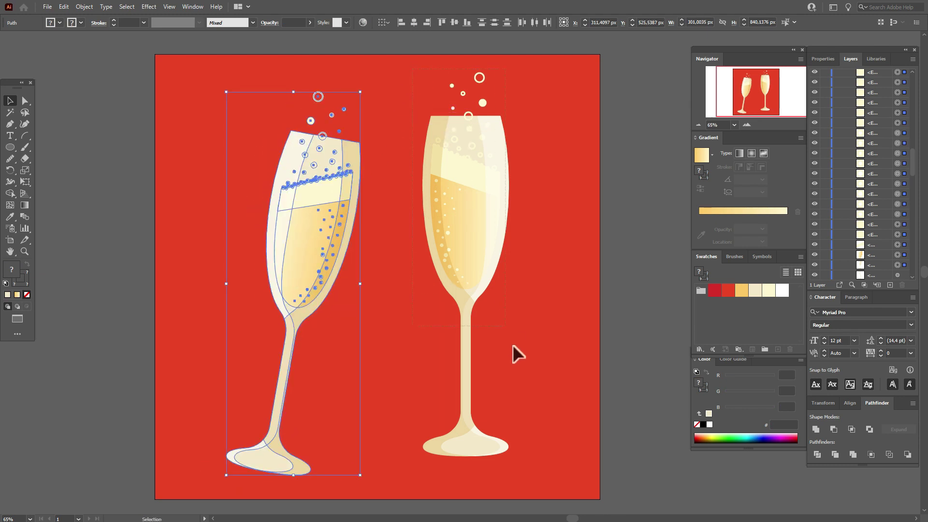
Step: Tilt the right glass counterclockwise and move it beside the left one so the rims almost touch in a toast
{"action": "left_click", "coordinate": [520, 420]}
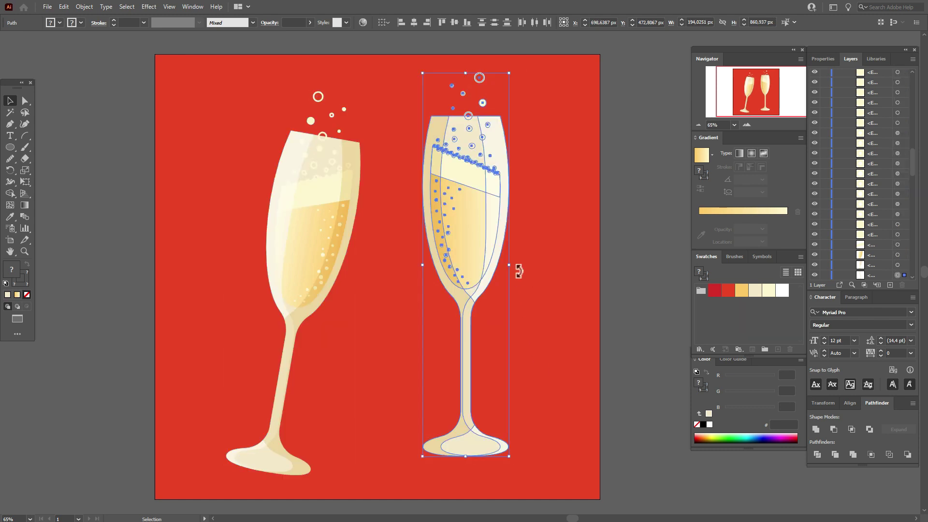
{"action": "left_click_drag", "start_coordinate": [518, 271], "coordinate": [449, 245]}
{"action": "left_click", "coordinate": [614, 266]}
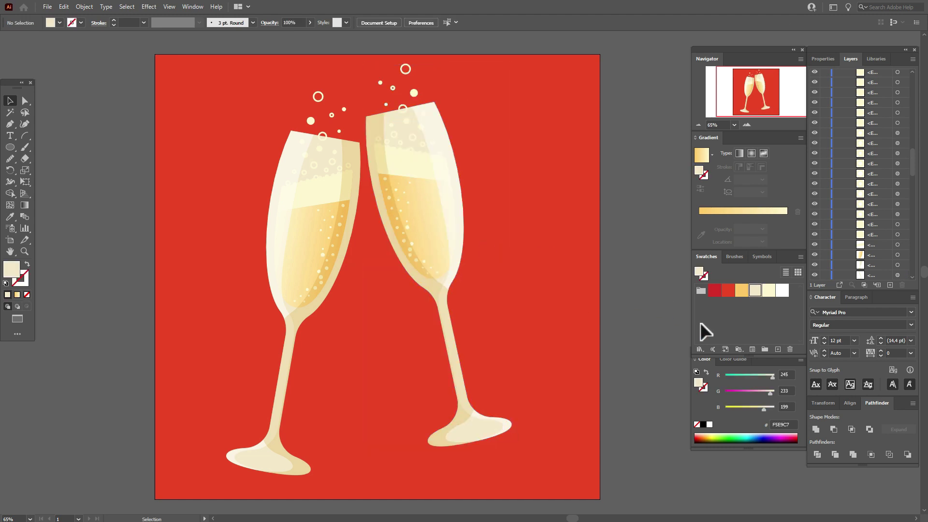
Step: Draw a flat dark red ellipse (D62D25), about 251 by 50 px, under the left glass's base
{"action": "left_click", "coordinate": [715, 291]}
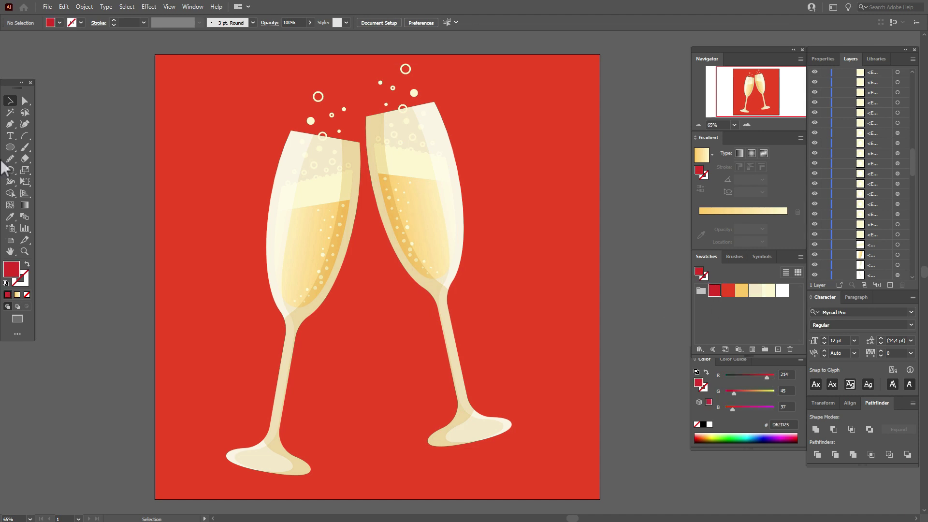
{"action": "left_click", "coordinate": [10, 147]}
{"action": "left_click_drag", "start_coordinate": [208, 468], "coordinate": [316, 488]}
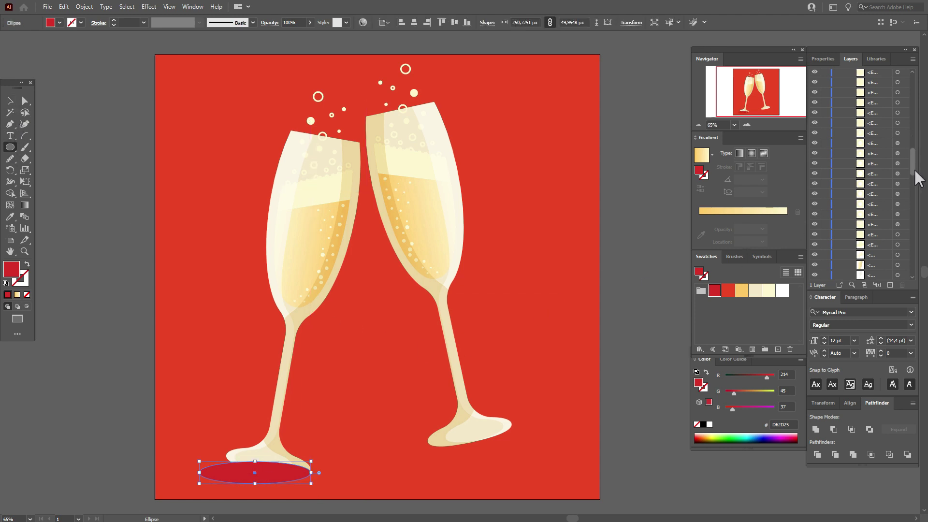
Step: Unlock the red background and send it together with the dark red ellipse behind the glasses
{"action": "left_click_drag", "start_coordinate": [915, 174], "coordinate": [919, 271]}
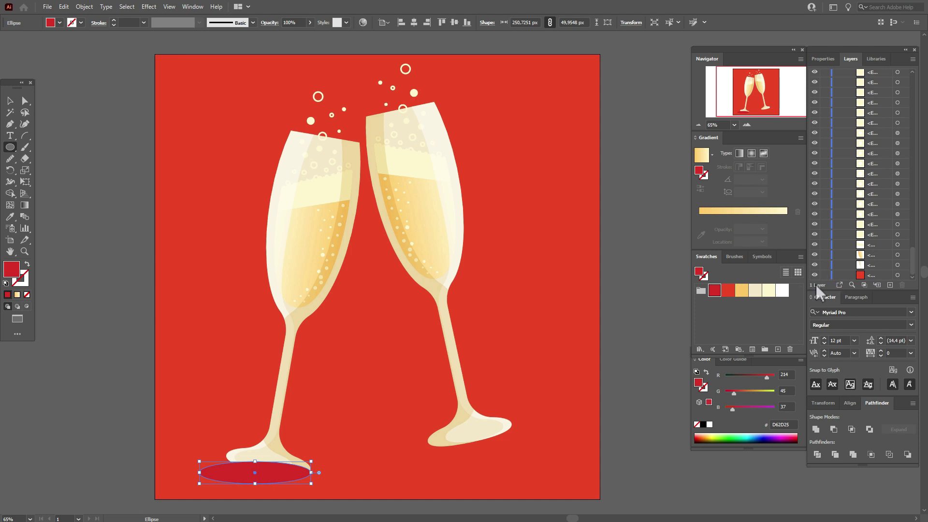
{"action": "left_click", "coordinate": [10, 100]}
{"action": "left_click", "coordinate": [212, 186], "text": "shift"}
{"action": "right_click", "coordinate": [211, 185]}
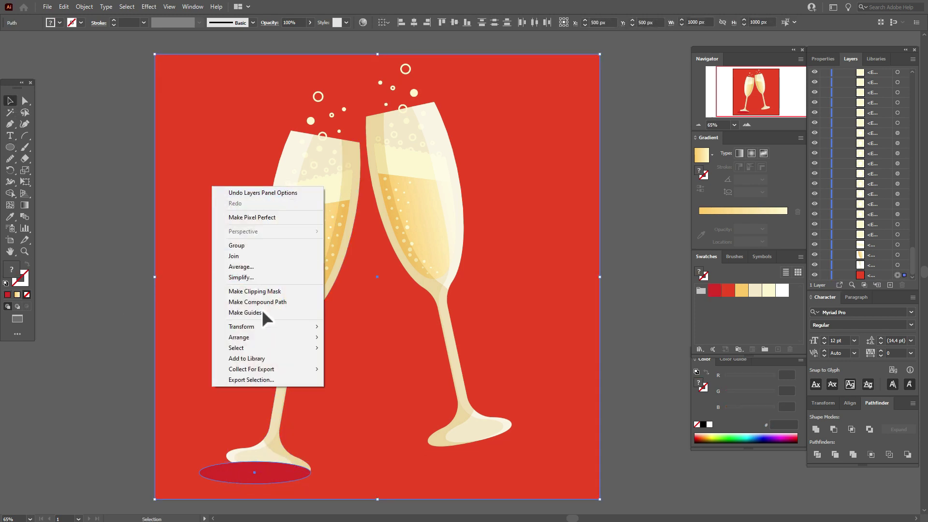
{"action": "mouse_move", "coordinate": [265, 337]}
{"action": "left_click", "coordinate": [358, 367]}
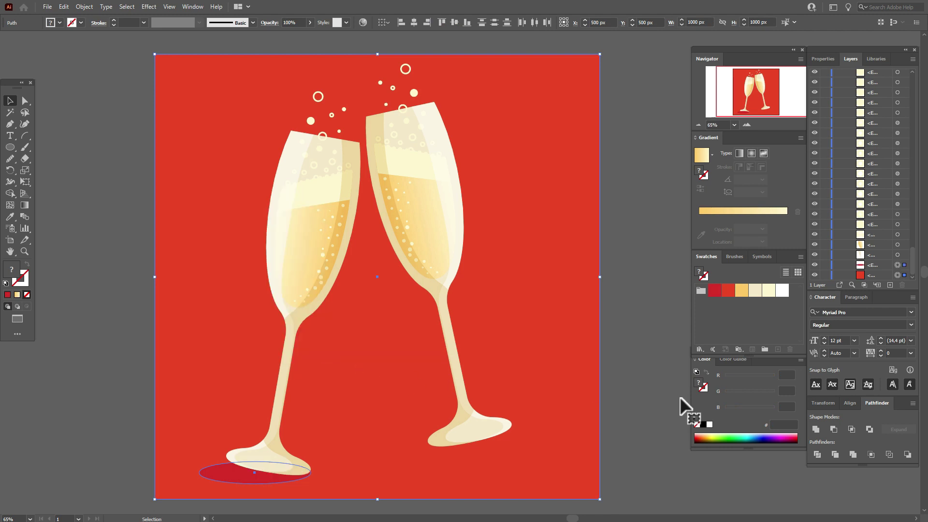
{"action": "left_click", "coordinate": [656, 397]}
Step: Copy the dark red shadow ellipse under the right glass's base and send the copy backward
{"action": "left_click", "coordinate": [250, 476]}
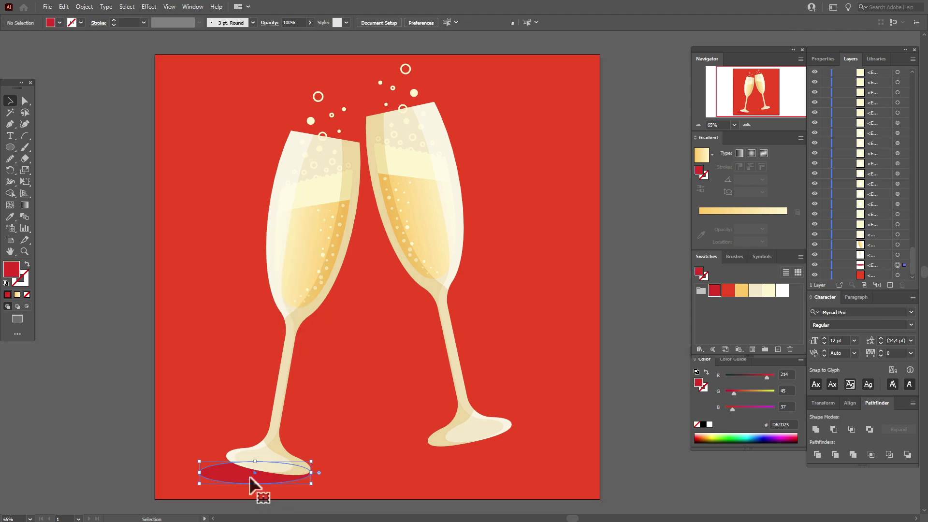
{"action": "left_click_drag", "start_coordinate": [250, 478], "coordinate": [478, 445]}
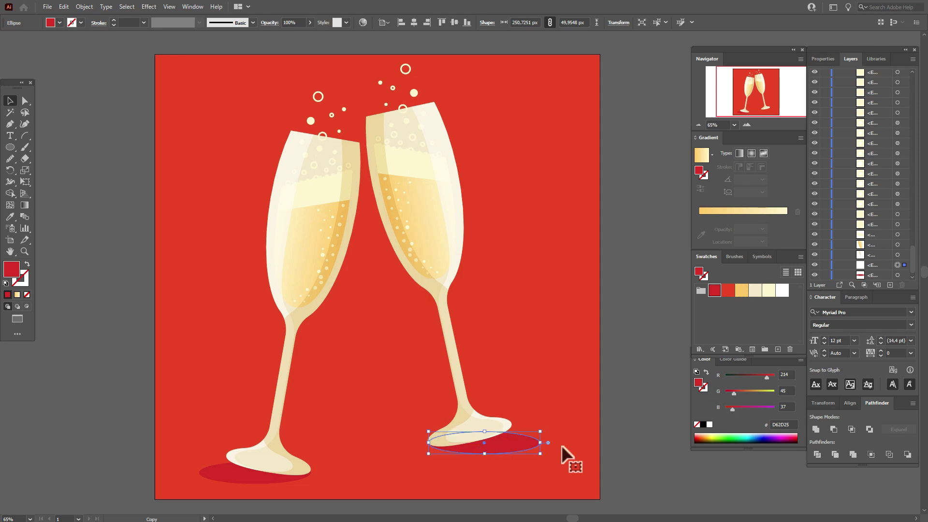
{"action": "key", "text": "ctrl+bracketleft"}
{"action": "left_click", "coordinate": [631, 438]}
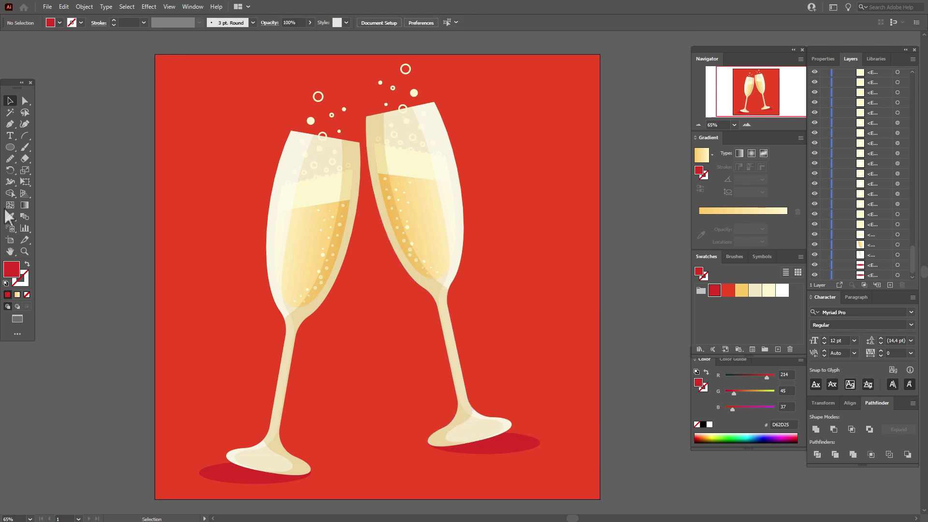
Step: Stretch both shadow ellipses outward to about 280 px wide, the right one rightward and the left one leftward
{"action": "left_click", "coordinate": [513, 445]}
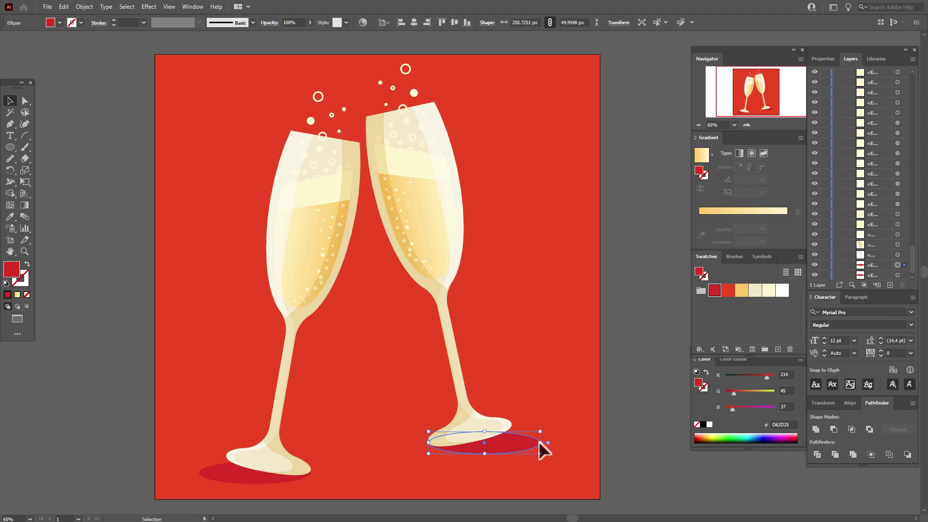
{"action": "left_click_drag", "start_coordinate": [541, 442], "coordinate": [556, 448]}
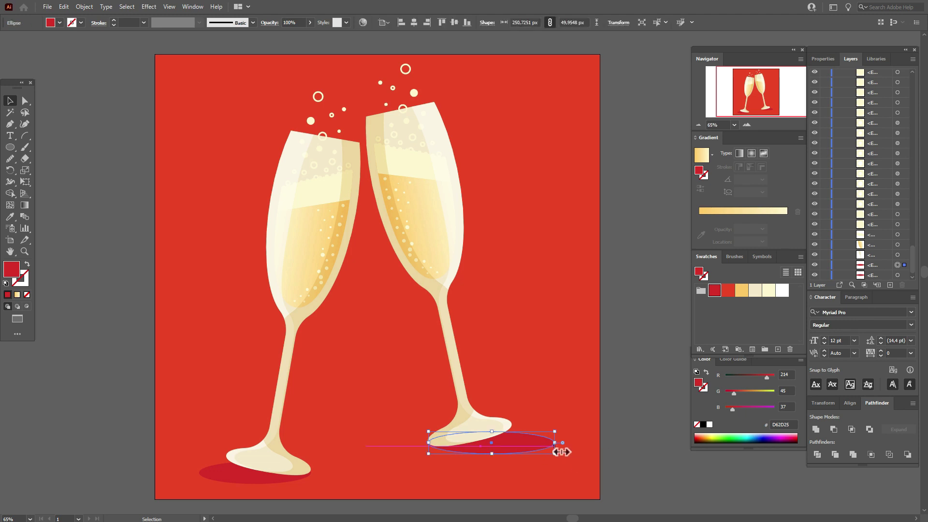
{"action": "left_click", "coordinate": [208, 478]}
{"action": "left_click_drag", "start_coordinate": [199, 478], "coordinate": [186, 479]}
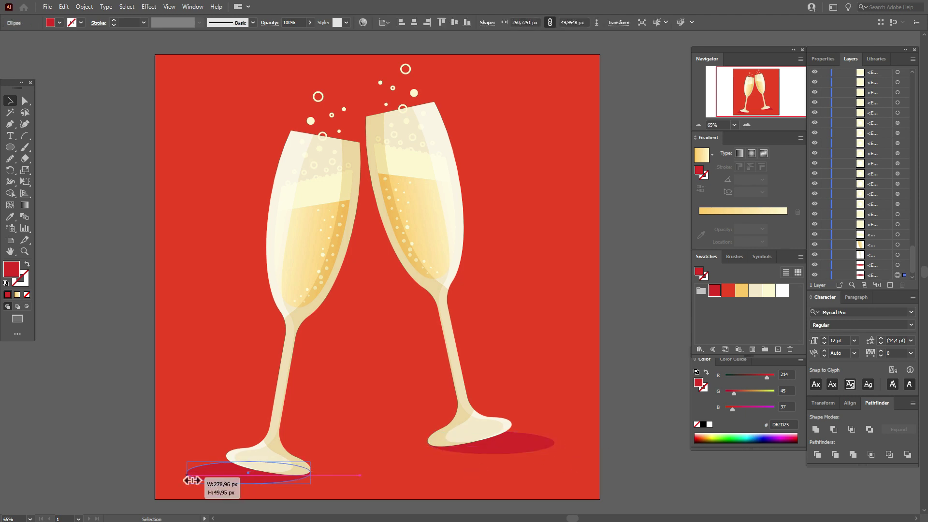
{"action": "left_click", "coordinate": [650, 458]}
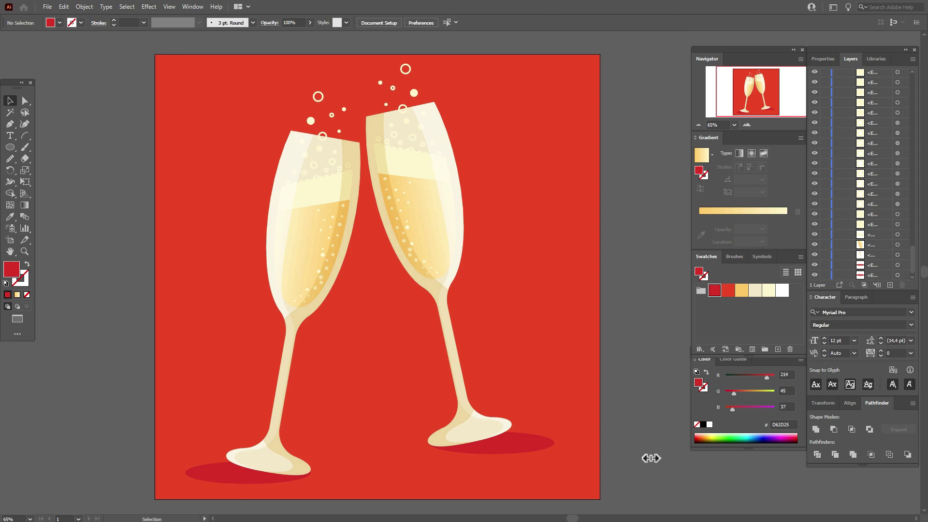
Step: Redistribute the bubbles above the two rims and add a copy of a small filled bubble above the left glass
{"action": "left_click_drag", "start_coordinate": [380, 83], "coordinate": [360, 83]}
{"action": "left_click_drag", "start_coordinate": [389, 88], "coordinate": [399, 86]}
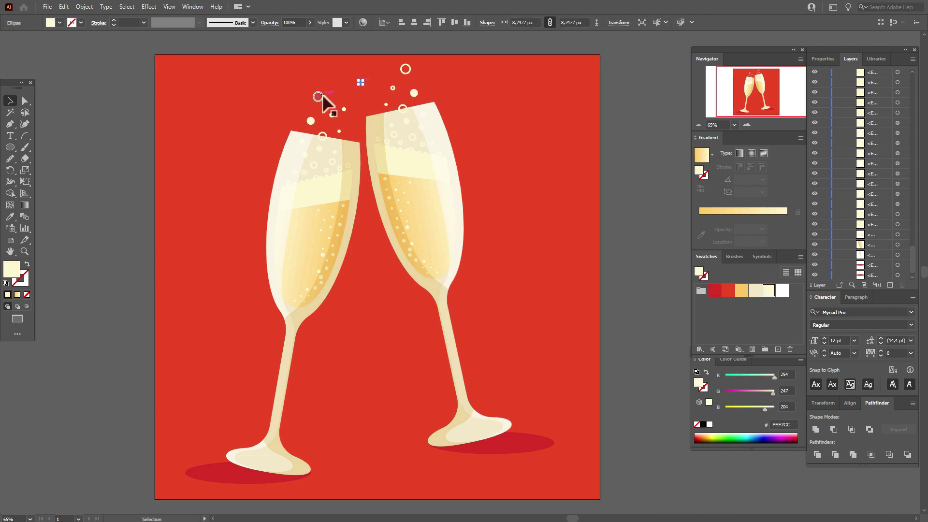
{"action": "left_click_drag", "start_coordinate": [322, 93], "coordinate": [333, 88]}
{"action": "left_click_drag", "start_coordinate": [390, 91], "coordinate": [413, 96]}
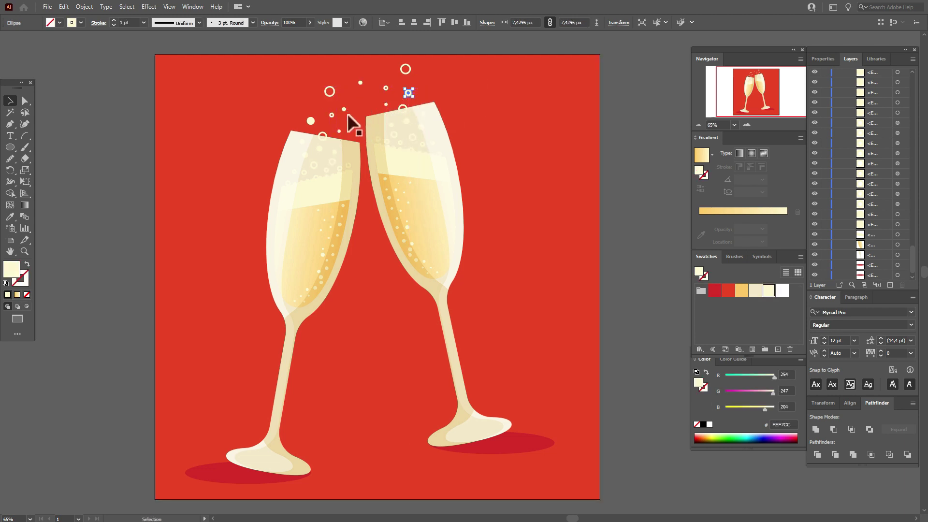
{"action": "left_click", "coordinate": [352, 108]}
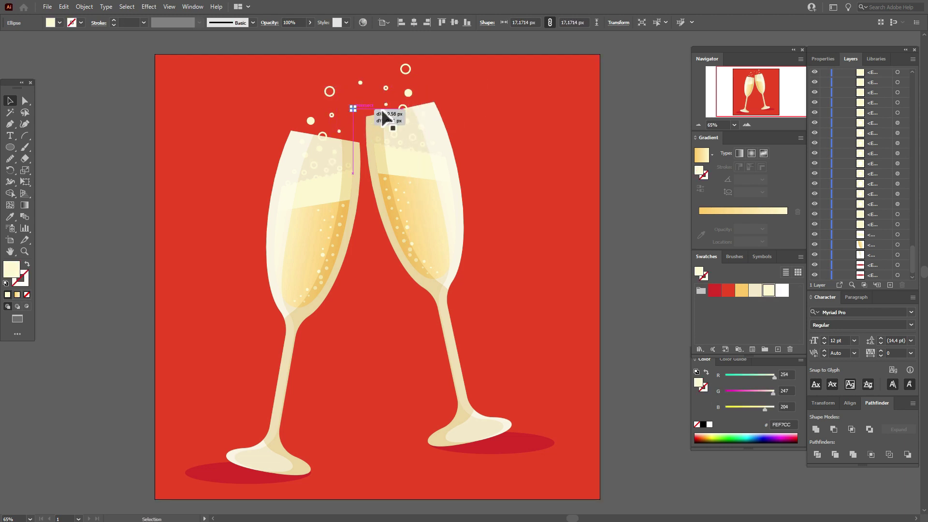
{"action": "left_click", "coordinate": [615, 157]}
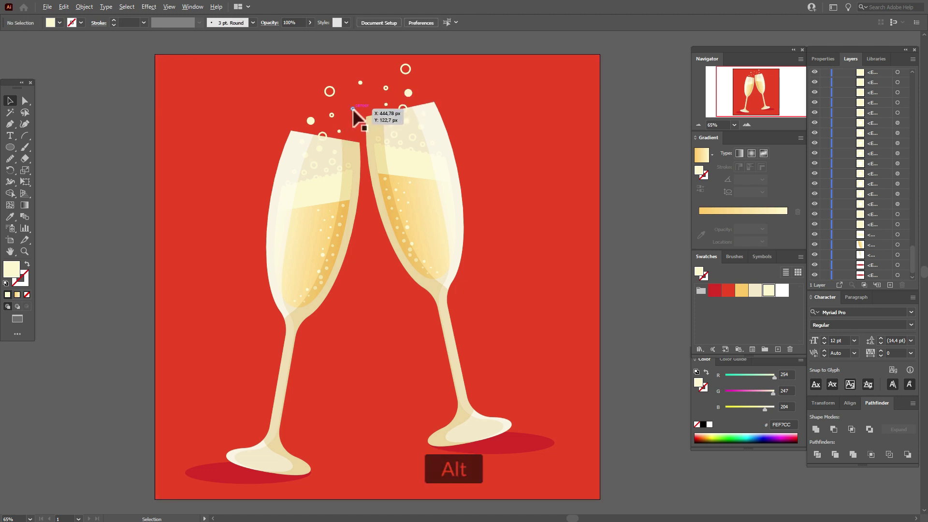
{"action": "left_click_drag", "start_coordinate": [353, 108], "coordinate": [335, 70]}
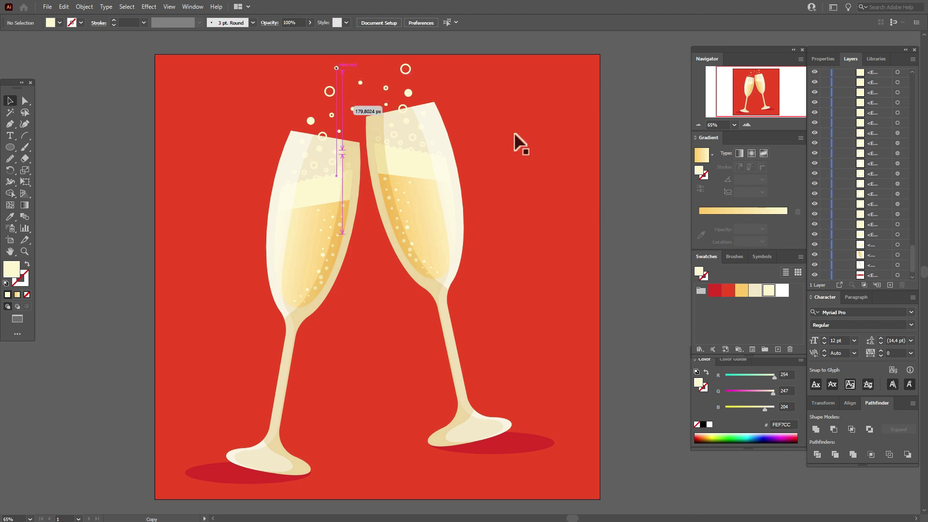
{"action": "left_click", "coordinate": [624, 159]}
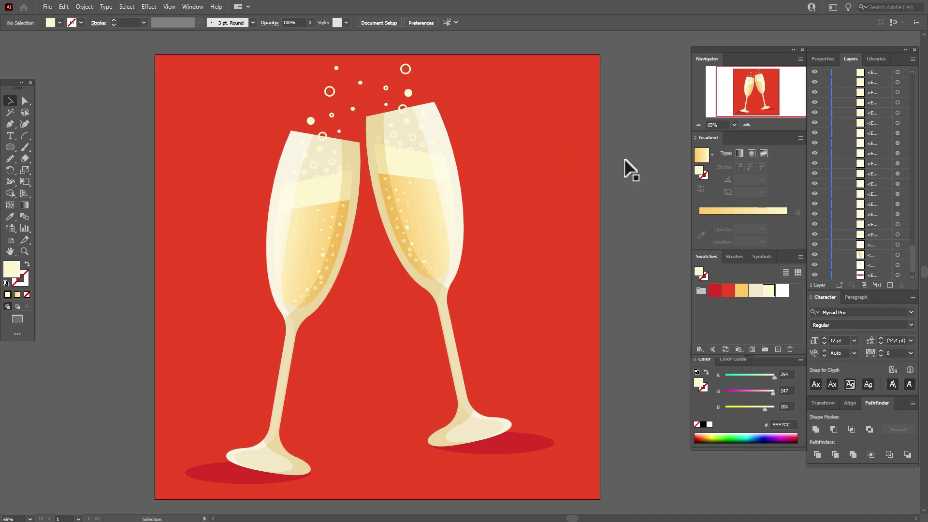
Step: Draw a cream circle about 165 px in diameter to the left of the left glass's bowl
{"action": "left_click_drag", "start_coordinate": [11, 148], "coordinate": [44, 172]}
{"action": "left_click_drag", "start_coordinate": [159, 149], "coordinate": [221, 227]}
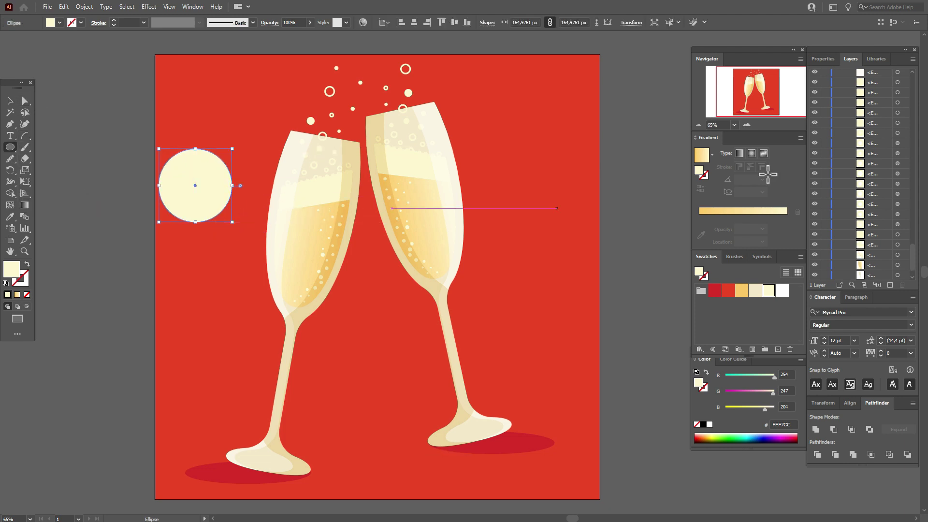
Step: Fill the circle beside the left glass with a radial gradient from cream at the center to black at the edge
{"action": "left_click", "coordinate": [751, 153]}
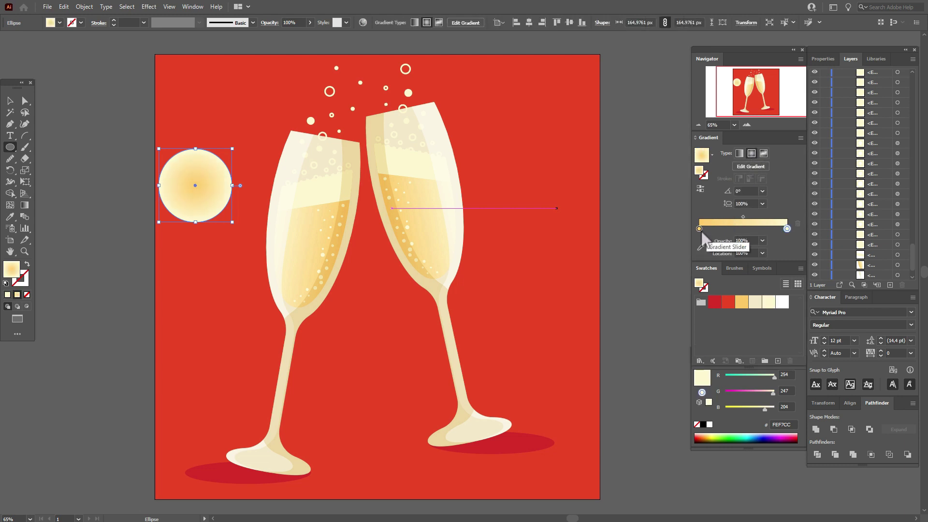
{"action": "left_click_drag", "start_coordinate": [772, 305], "coordinate": [701, 231]}
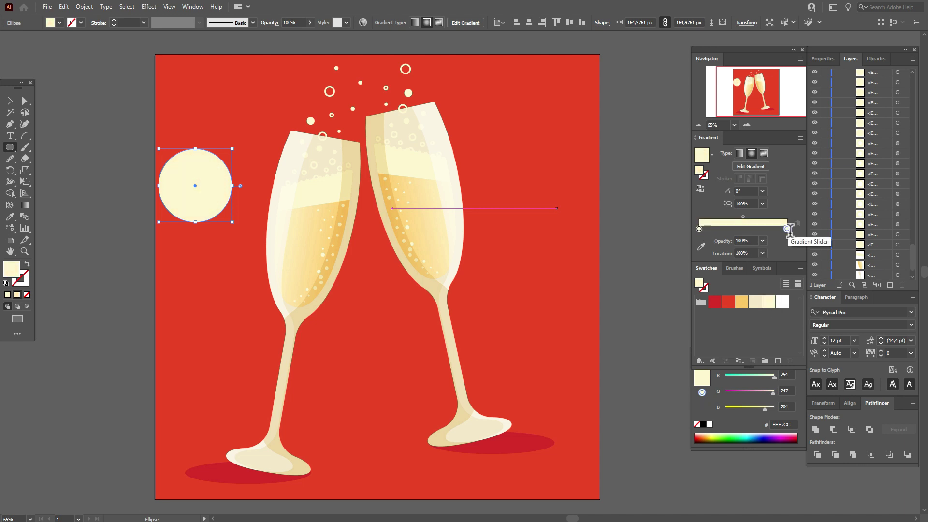
{"action": "left_click", "coordinate": [739, 360]}
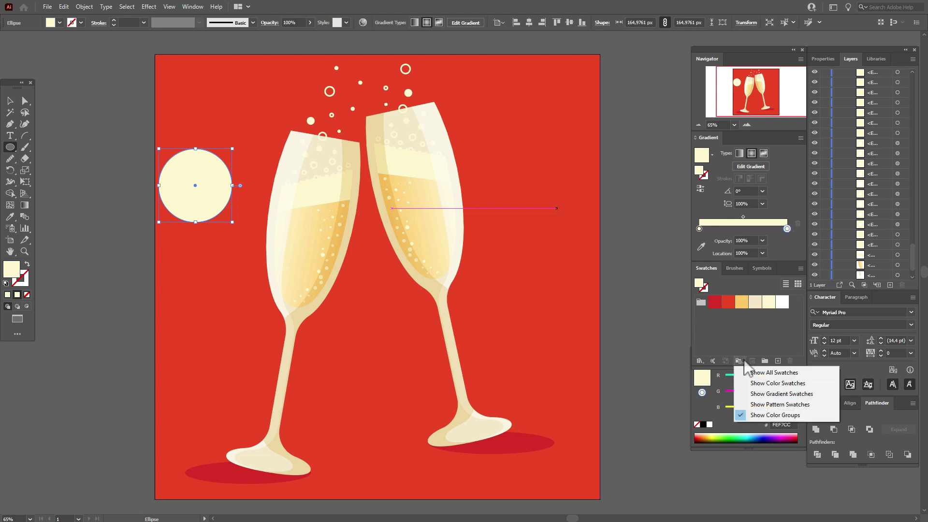
{"action": "left_click", "coordinate": [763, 373]}
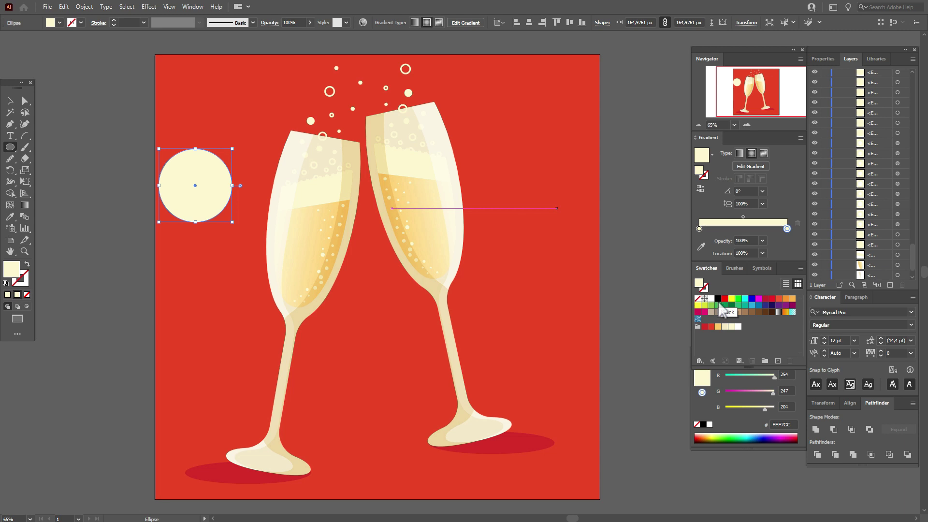
{"action": "left_click_drag", "start_coordinate": [719, 302], "coordinate": [787, 228]}
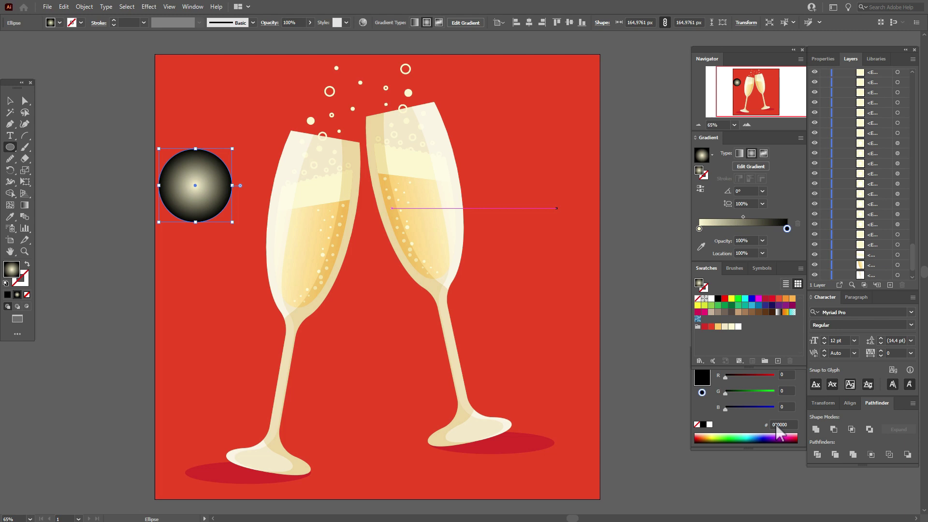
Step: Give the gradient circle a lightening blend mode that drops out its black, and set the gradient midpoint to 13% for a small glow
{"action": "left_click", "coordinate": [823, 60]}
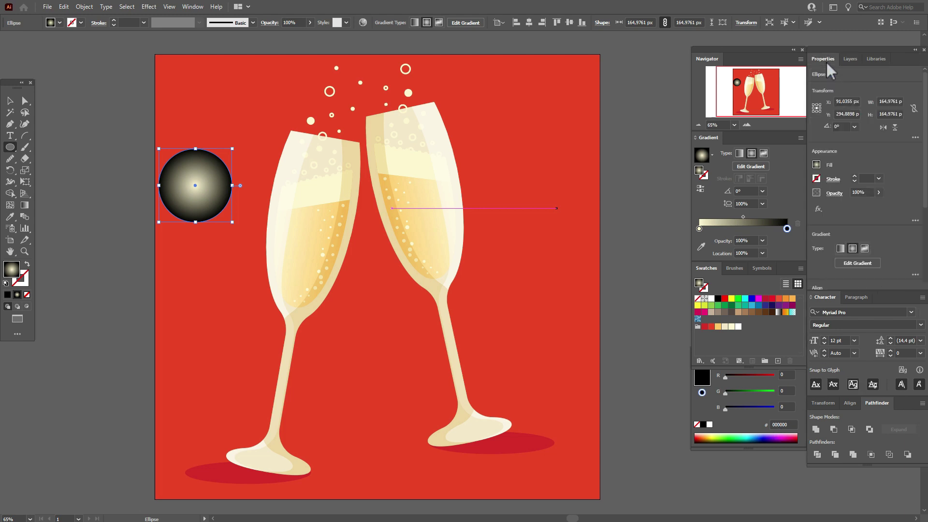
{"action": "left_click", "coordinate": [834, 193]}
{"action": "left_click", "coordinate": [775, 211]}
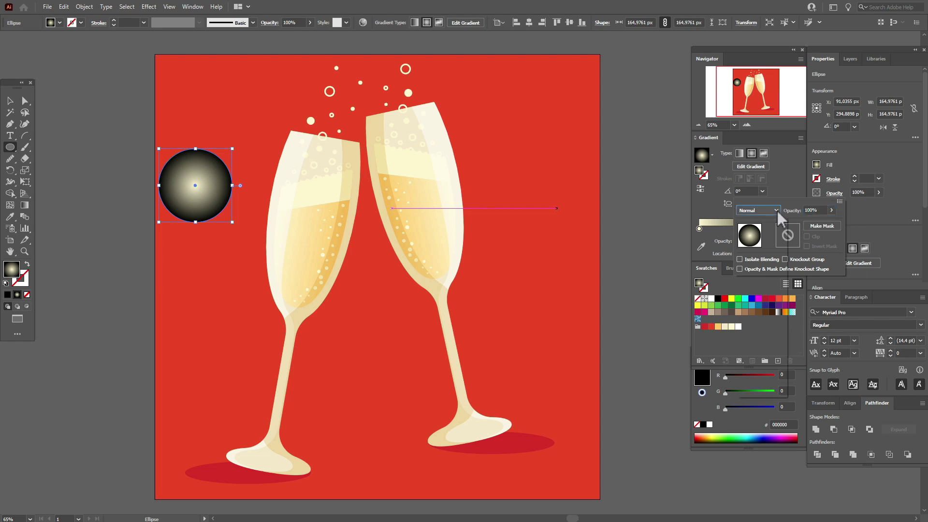
{"action": "left_click", "coordinate": [776, 278]}
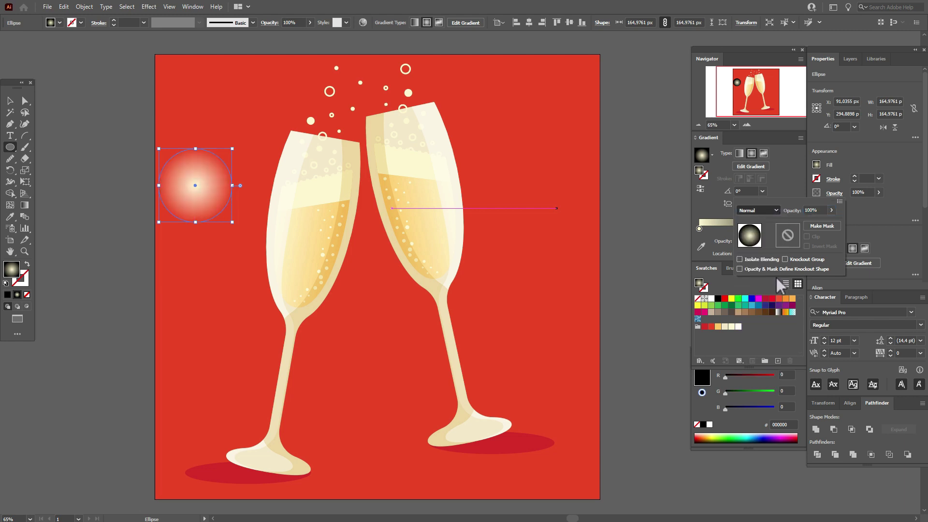
{"action": "left_click", "coordinate": [11, 104]}
{"action": "left_click_drag", "start_coordinate": [743, 217], "coordinate": [701, 223]}
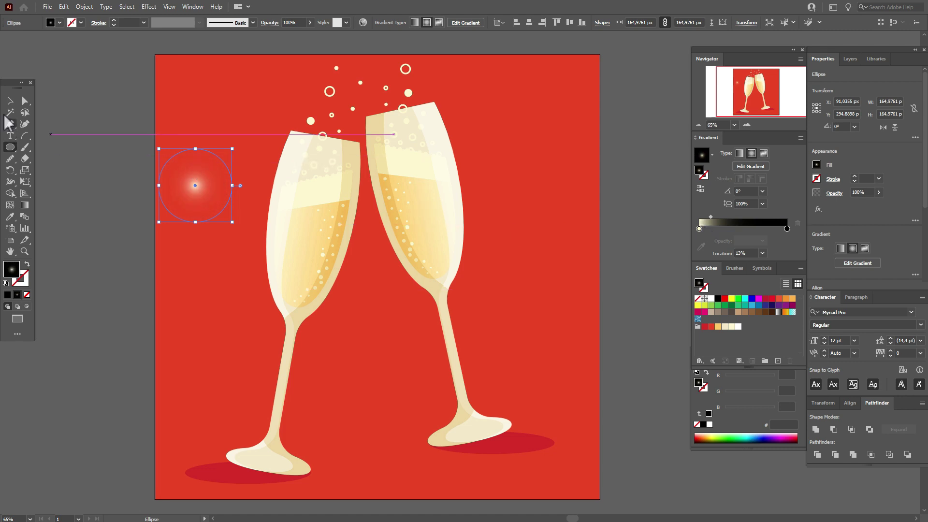
Step: Place copies of the glow on the large filled bubbles above both rims and among the bubbles inside the two glasses
{"action": "left_click", "coordinate": [10, 101]}
{"action": "left_click_drag", "start_coordinate": [232, 221], "coordinate": [419, 96]}
{"action": "left_click", "coordinate": [147, 203]}
{"action": "left_click", "coordinate": [648, 190]}
{"action": "left_click_drag", "start_coordinate": [627, 337], "coordinate": [643, 329]}
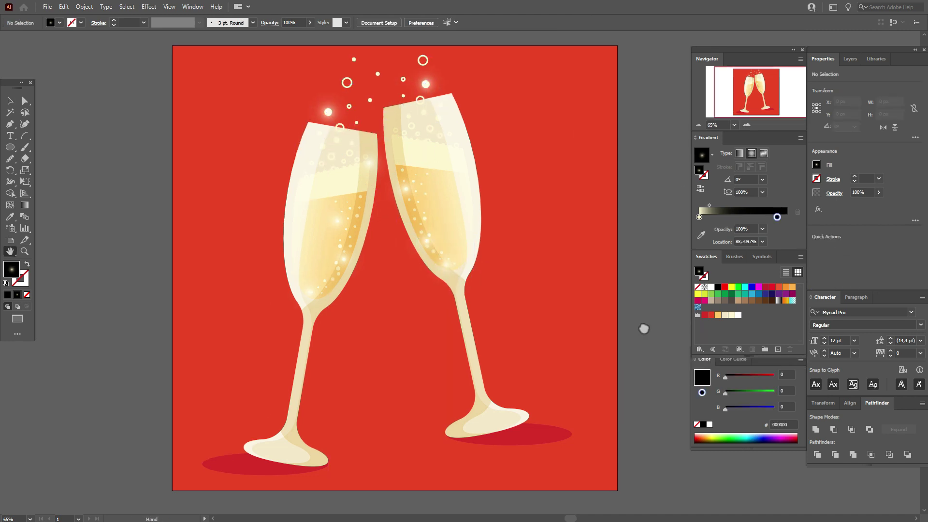